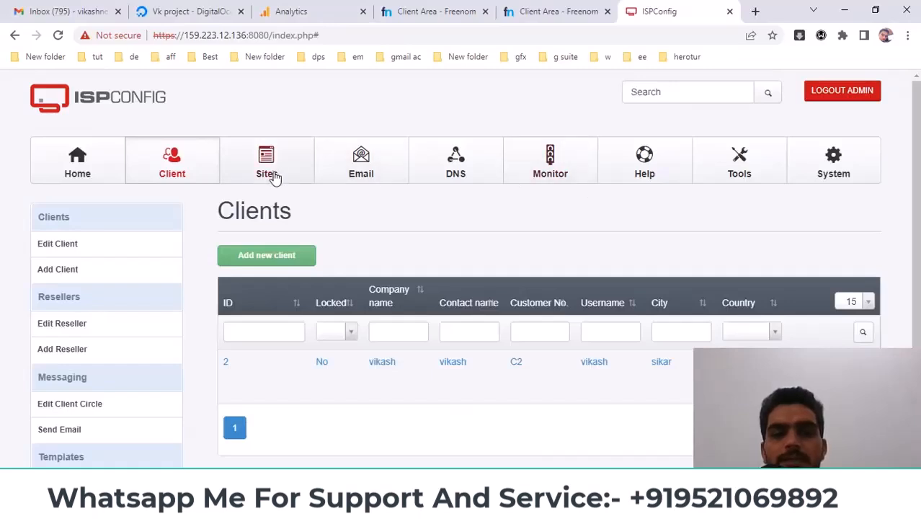
Glance at the empty Websites list, then return to the Clients list showing client ID 2
{"action": "left_click", "coordinate": [273, 177]}
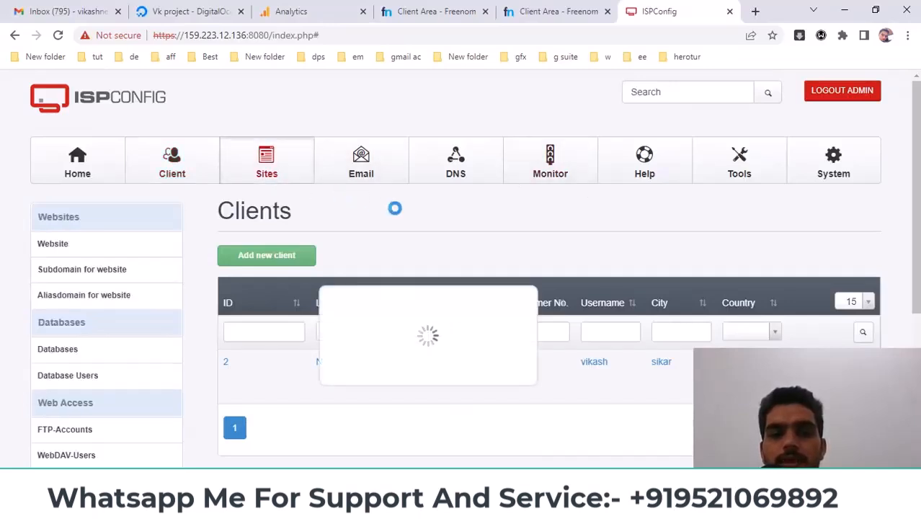
{"action": "left_click", "coordinate": [179, 167]}
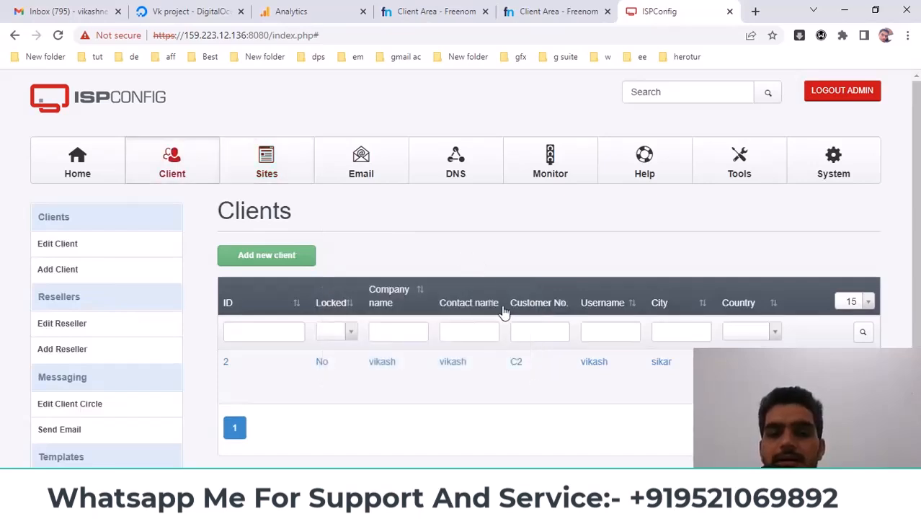
Load the copied ISPConfig panel address in a new Chrome incognito window
{"action": "left_click_drag", "start_coordinate": [270, 35], "coordinate": [153, 36]}
{"action": "key", "text": "ctrl+c"}
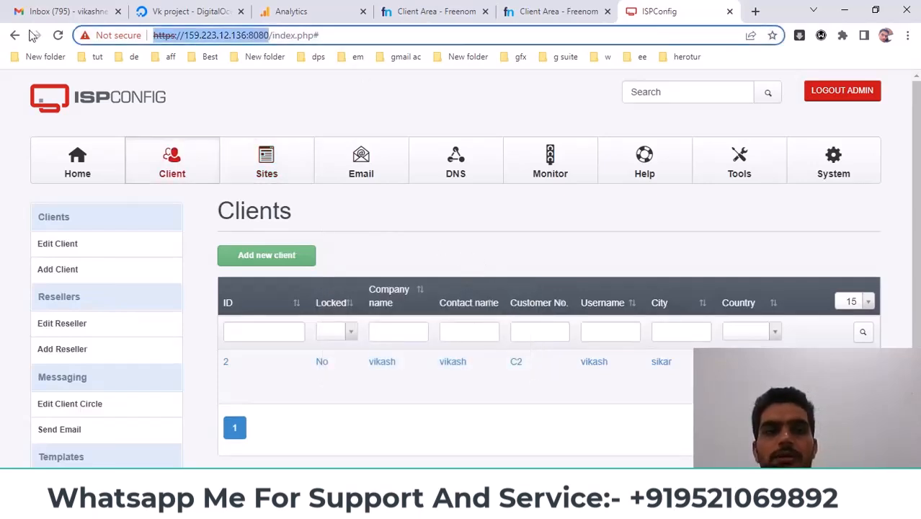
{"action": "left_click", "coordinate": [908, 36]}
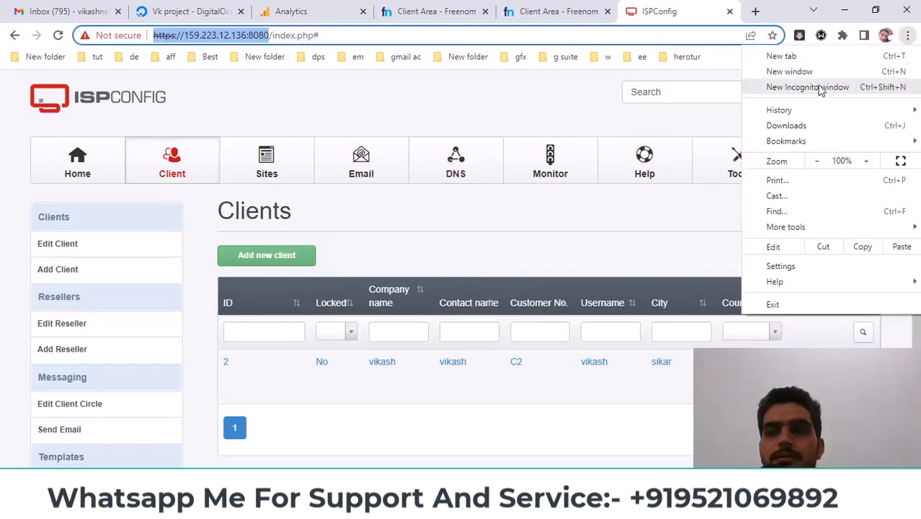
{"action": "left_click", "coordinate": [813, 89]}
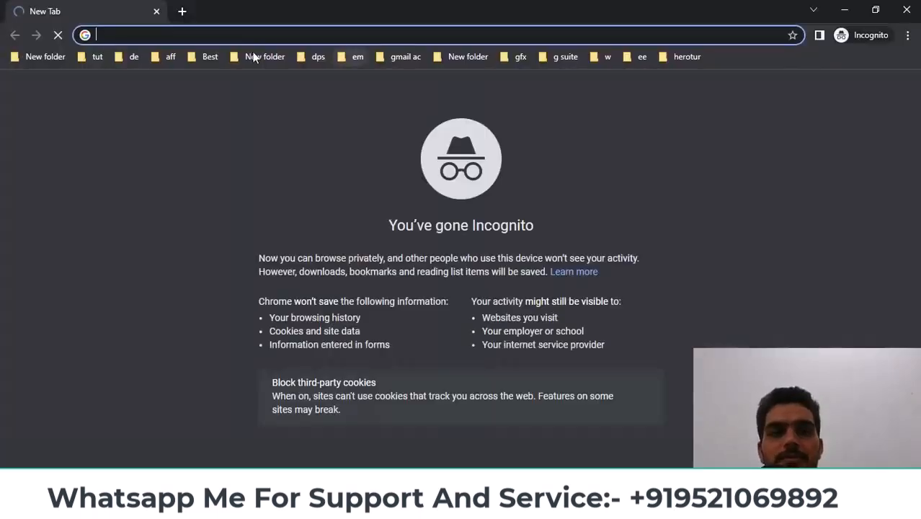
{"action": "key", "text": "ctrl+v"}
{"action": "key", "text": "Return"}
Log in with the client's username and the password copied from the Notepad notes
{"action": "left_click", "coordinate": [411, 437]}
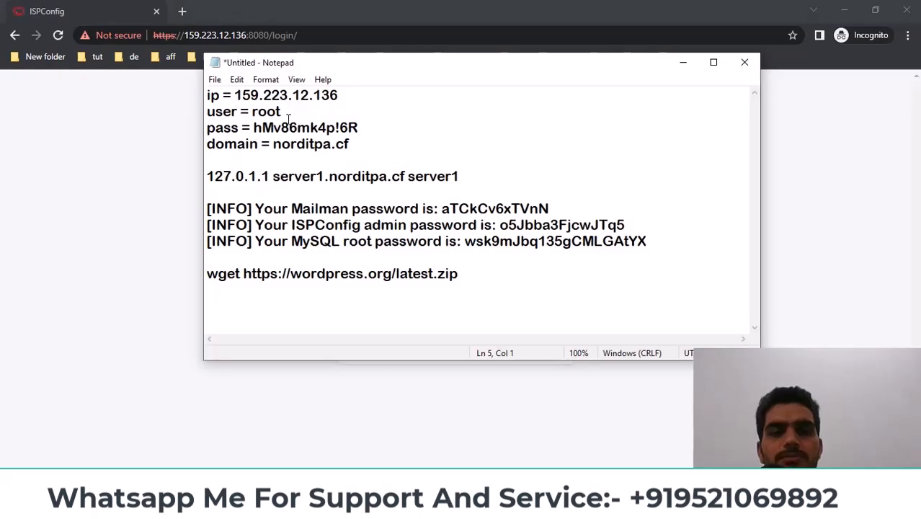
{"action": "double_click", "coordinate": [288, 120]}
{"action": "left_click_drag", "start_coordinate": [254, 127], "coordinate": [357, 127]}
{"action": "right_click", "coordinate": [338, 126]}
{"action": "left_click", "coordinate": [367, 170]}
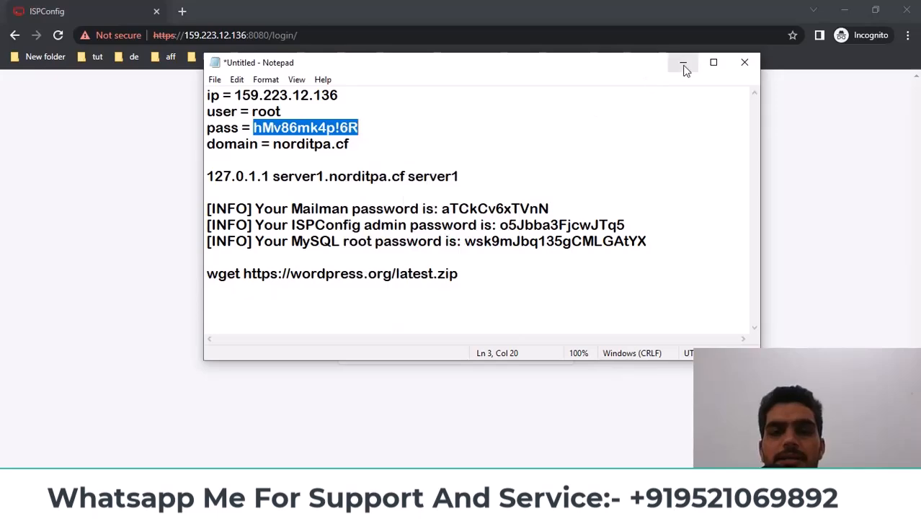
{"action": "left_click", "coordinate": [684, 64]}
{"action": "left_click", "coordinate": [428, 271]}
{"action": "type", "text": "vikash"}
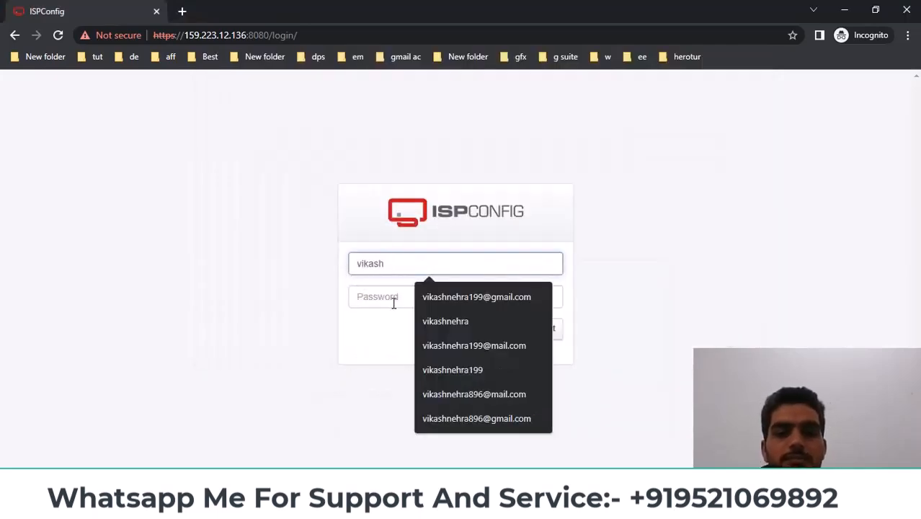
{"action": "left_click", "coordinate": [394, 304]}
{"action": "key", "text": "ctrl+v"}
{"action": "left_click", "coordinate": [476, 333]}
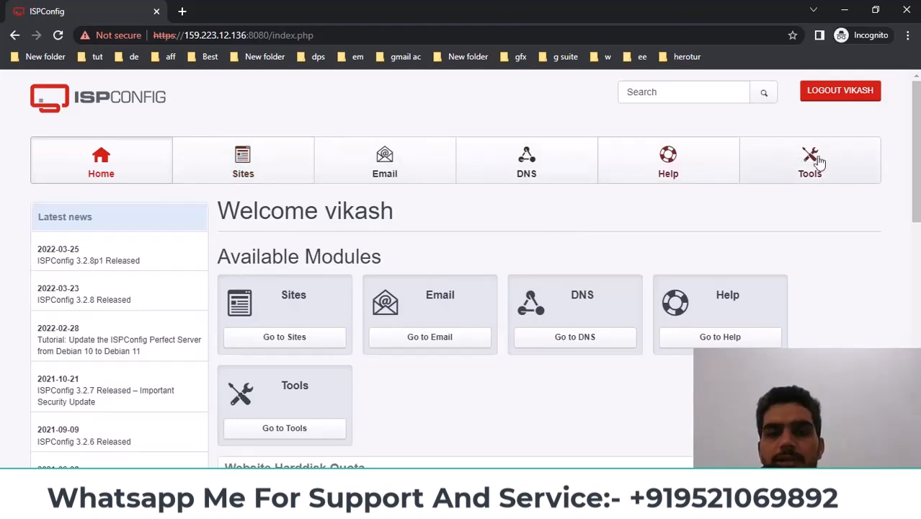
Show the empty Sites Websites list in the admin window, then in the client window
{"action": "left_click", "coordinate": [346, 506]}
{"action": "left_click", "coordinate": [329, 457]}
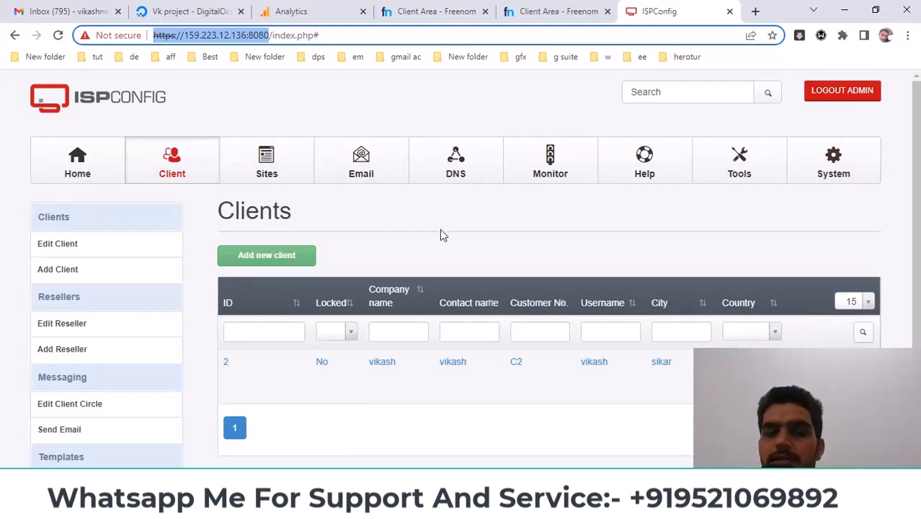
{"action": "left_click", "coordinate": [268, 180]}
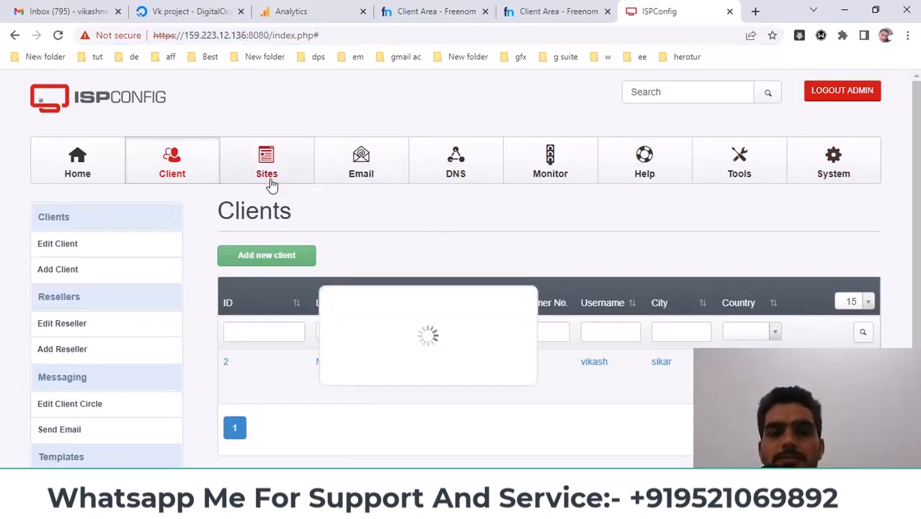
{"action": "left_click", "coordinate": [375, 505]}
{"action": "left_click", "coordinate": [420, 454]}
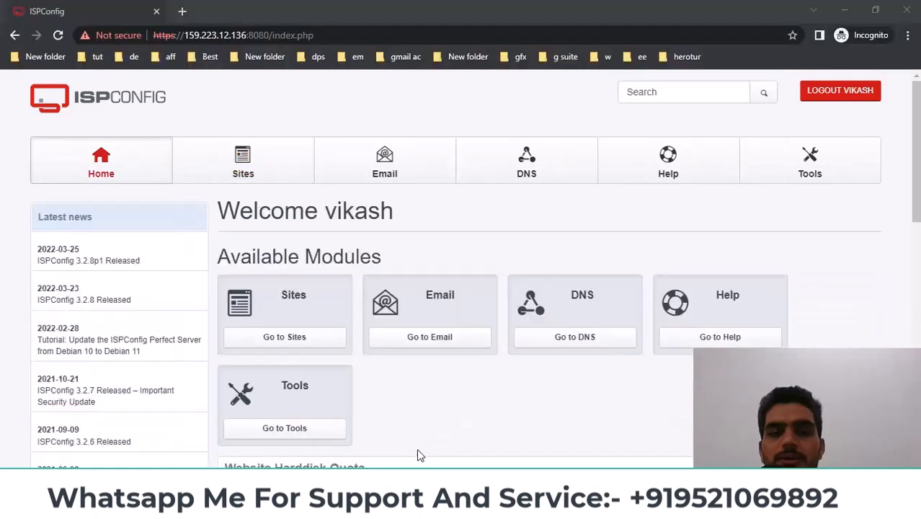
{"action": "left_click", "coordinate": [267, 180]}
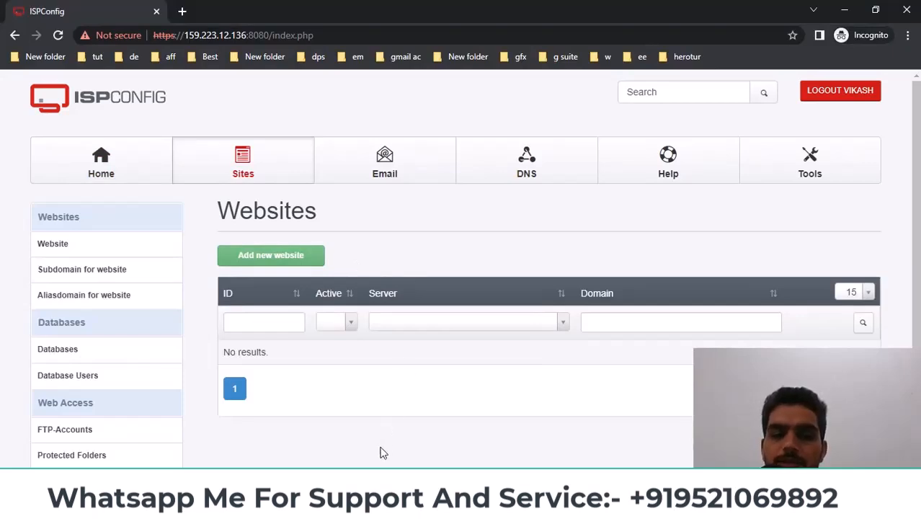
{"action": "key", "text": "alt+Tab"}
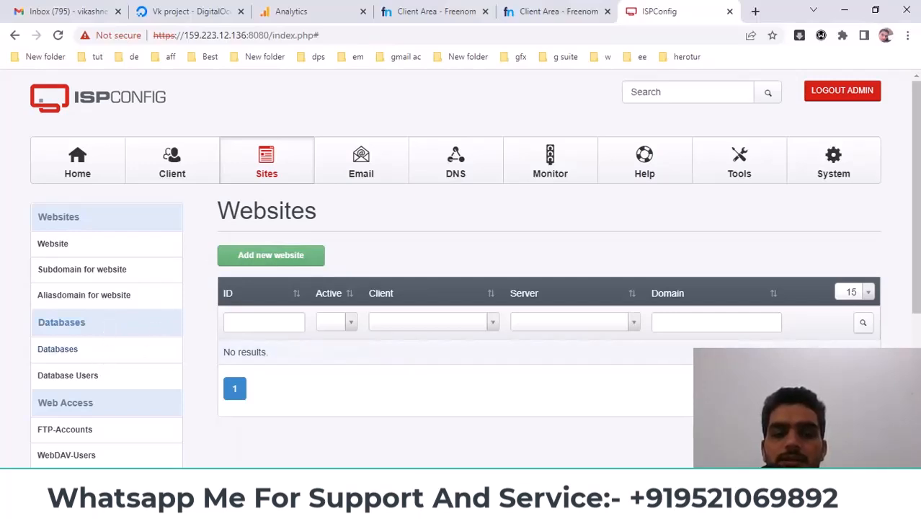
{"action": "key", "text": "alt+Tab"}
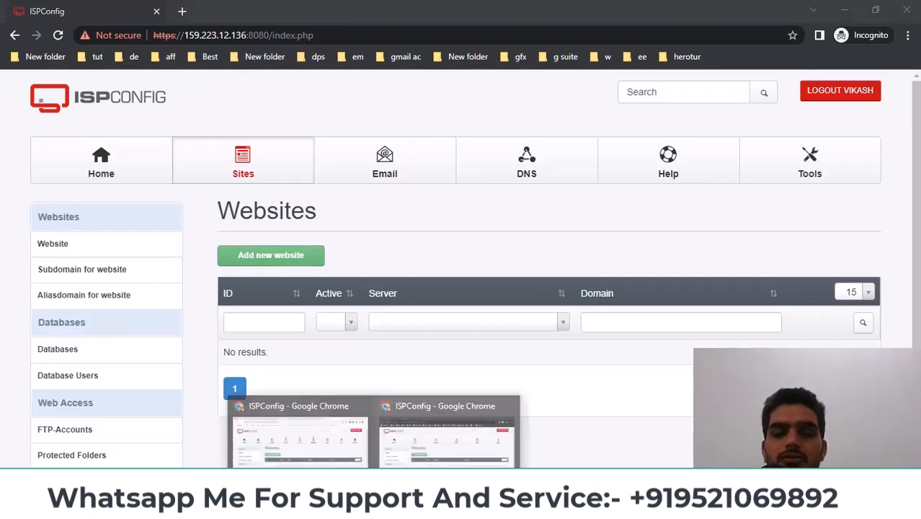
{"action": "key", "text": "alt+Tab"}
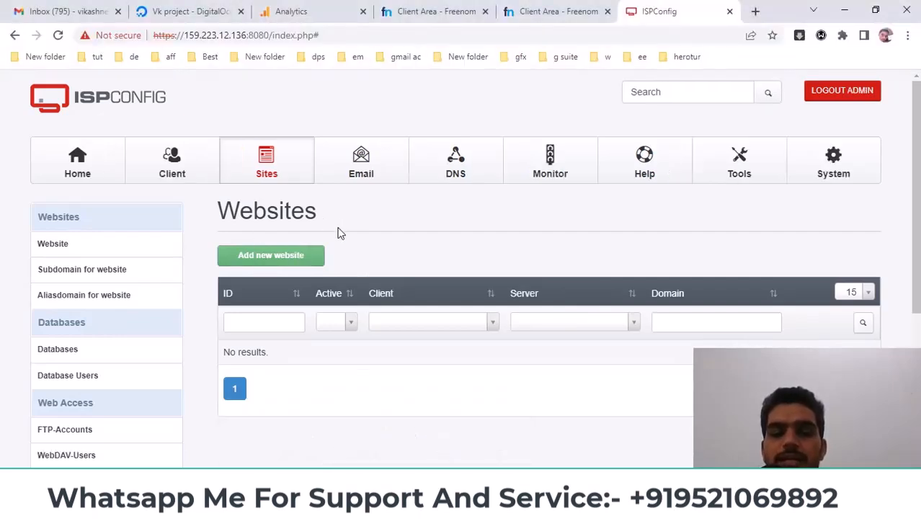
Start a new website as admin and assign it to the first client
{"action": "left_click", "coordinate": [253, 261]}
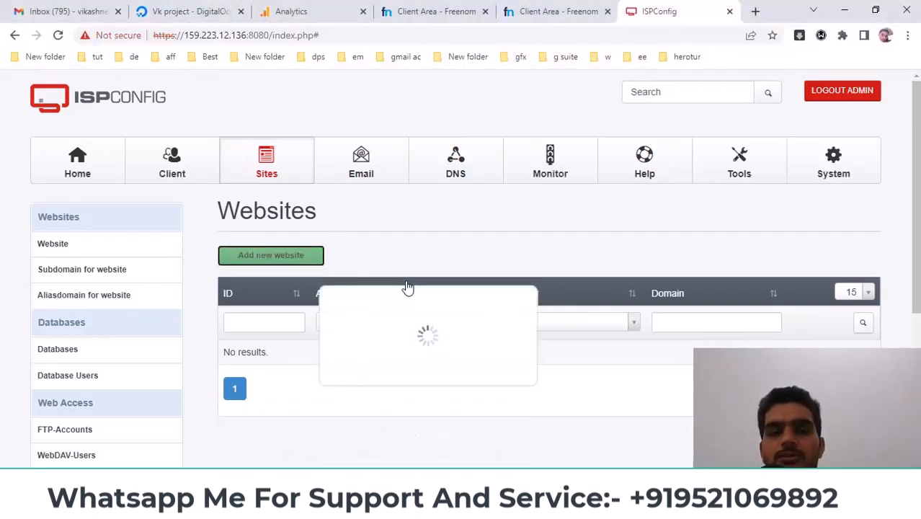
{"action": "scroll", "coordinate": [414, 278], "scroll_direction": "down", "scroll_amount": 1}
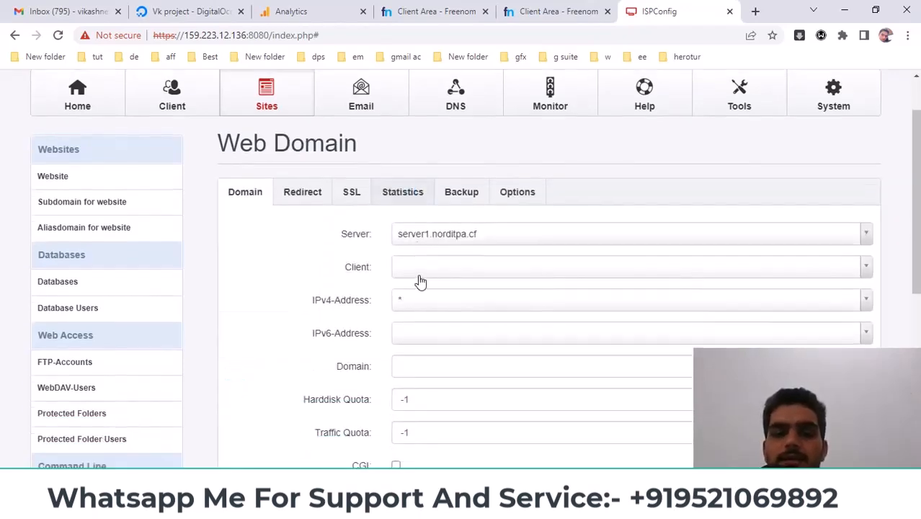
{"action": "double_click", "coordinate": [348, 270]}
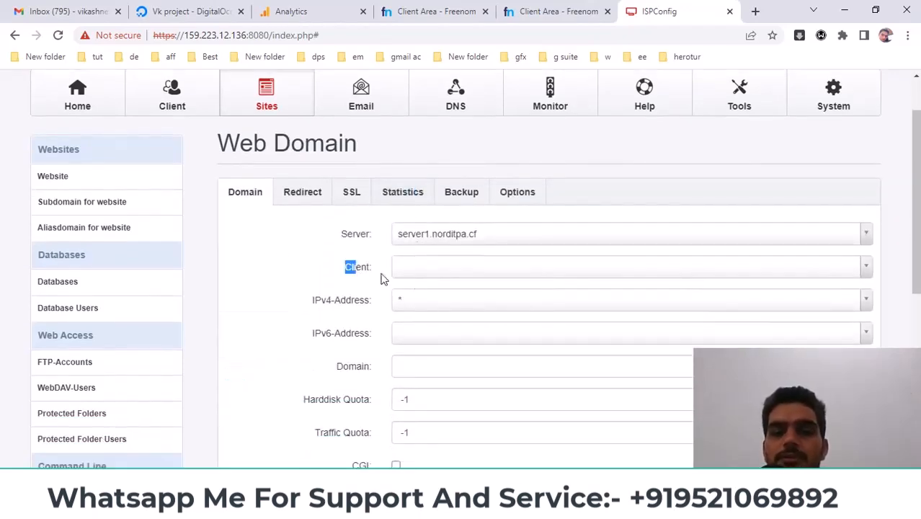
{"action": "left_click", "coordinate": [452, 274]}
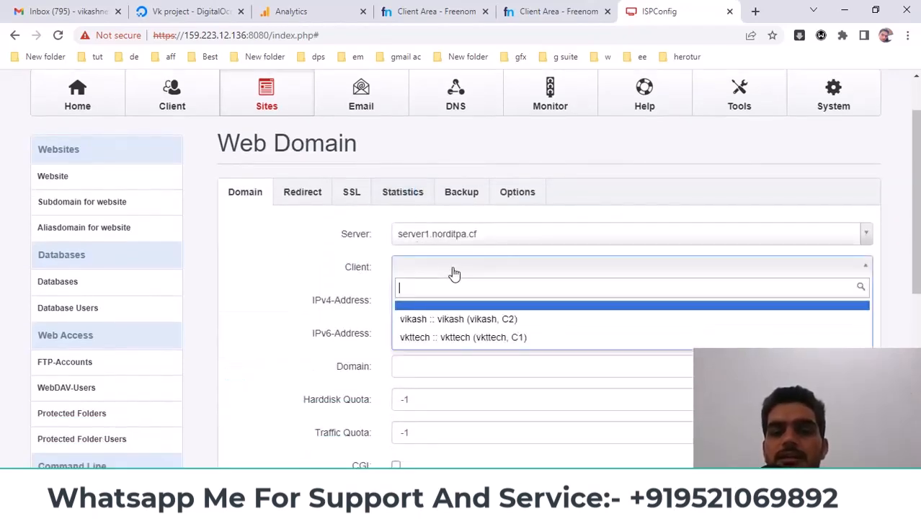
{"action": "left_click", "coordinate": [439, 321]}
{"action": "left_click", "coordinate": [451, 273]}
{"action": "left_click", "coordinate": [452, 274]}
{"action": "left_click", "coordinate": [447, 274]}
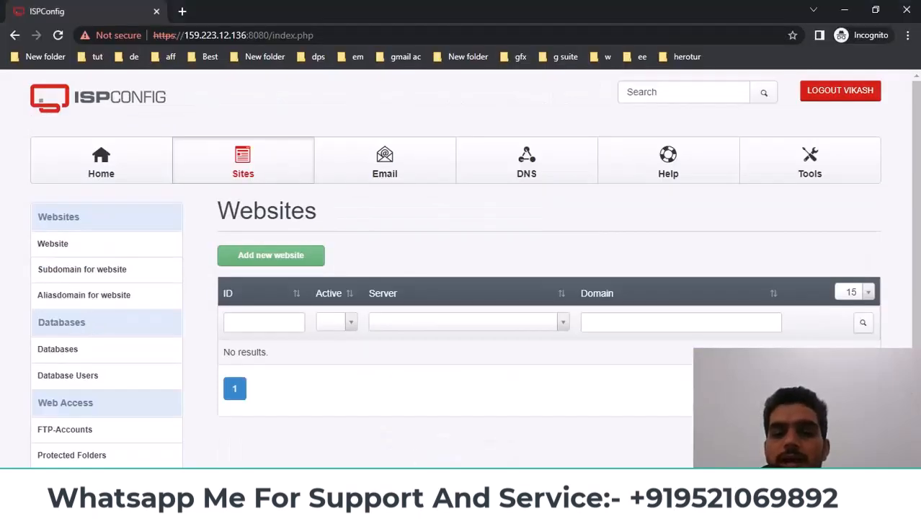
Switch to the incognito client window's empty Websites list
{"action": "left_click", "coordinate": [375, 507]}
{"action": "left_click", "coordinate": [298, 440]}
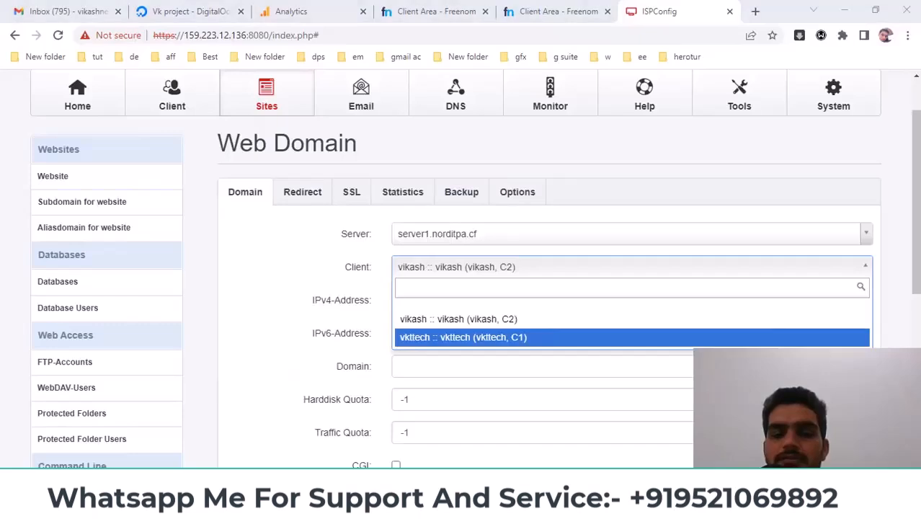
{"action": "left_click", "coordinate": [375, 507]}
{"action": "left_click", "coordinate": [450, 437]}
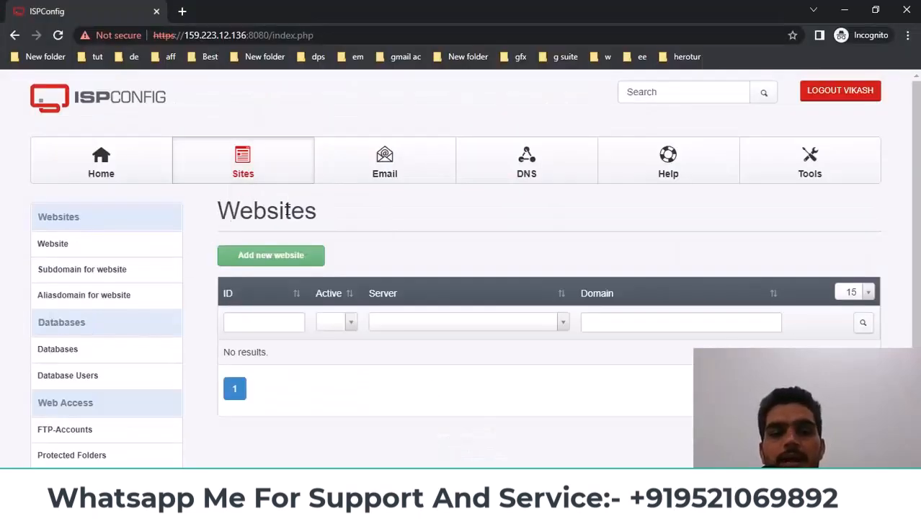
{"action": "left_click_drag", "start_coordinate": [223, 210], "coordinate": [375, 212]}
Start a new website as the client and paste norditsh.ml into the Domain field
{"action": "left_click", "coordinate": [322, 264]}
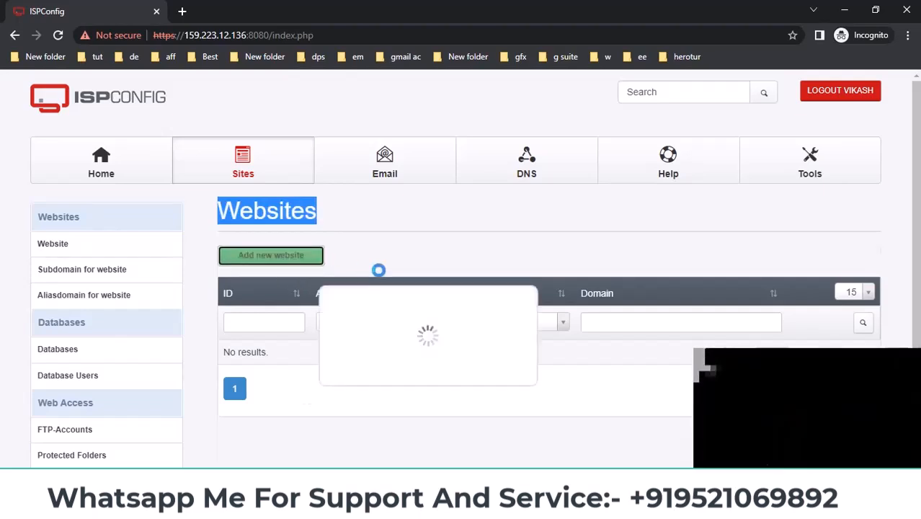
{"action": "scroll", "coordinate": [360, 360], "scroll_direction": "down", "scroll_amount": 2}
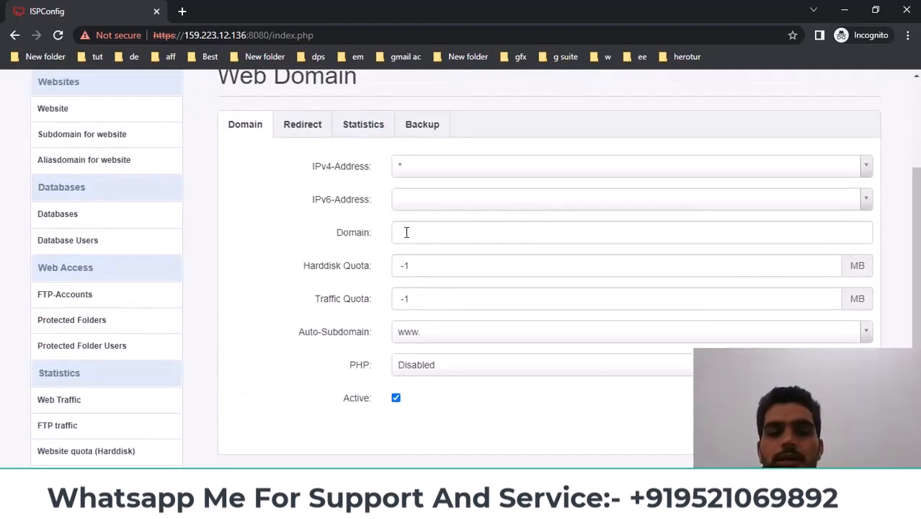
{"action": "left_click", "coordinate": [407, 232]}
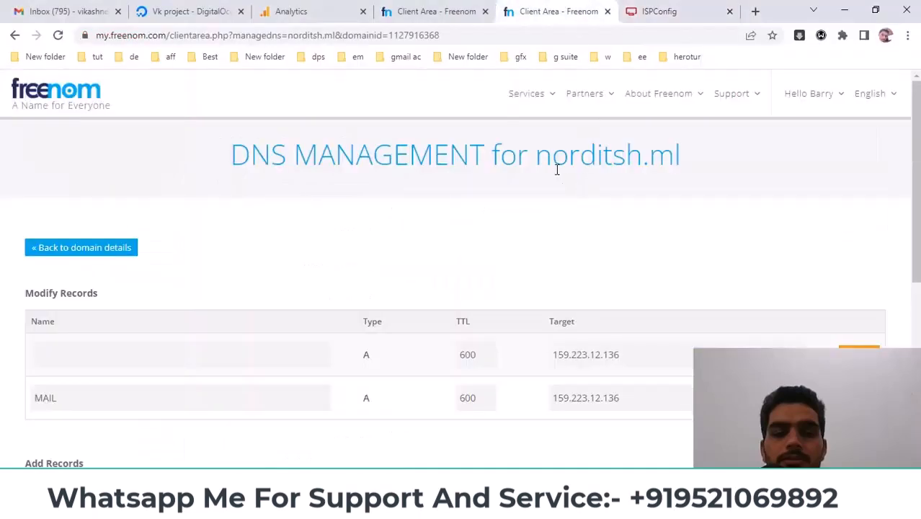
{"action": "left_click_drag", "start_coordinate": [543, 160], "coordinate": [682, 153]}
{"action": "key", "text": "ctrl+c"}
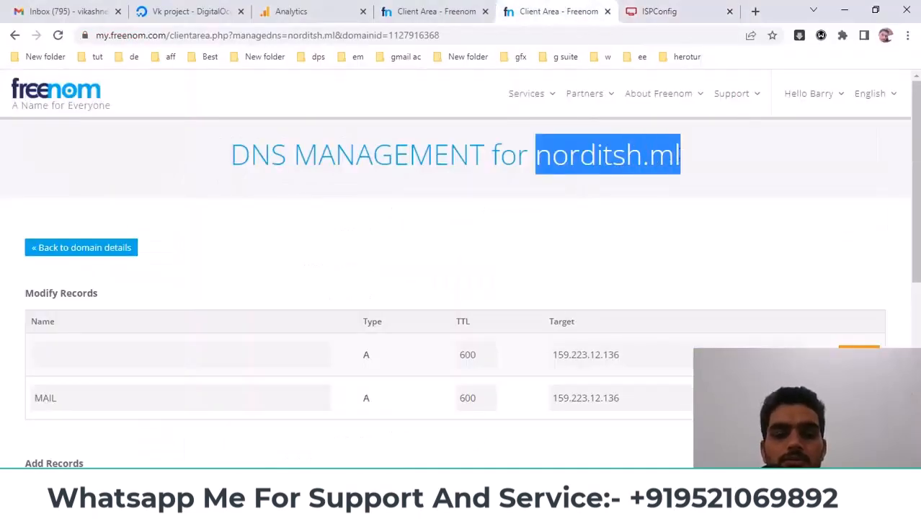
{"action": "left_click", "coordinate": [374, 505]}
{"action": "left_click", "coordinate": [433, 427]}
{"action": "left_click", "coordinate": [426, 235]}
{"action": "key", "text": "ctrl+v"}
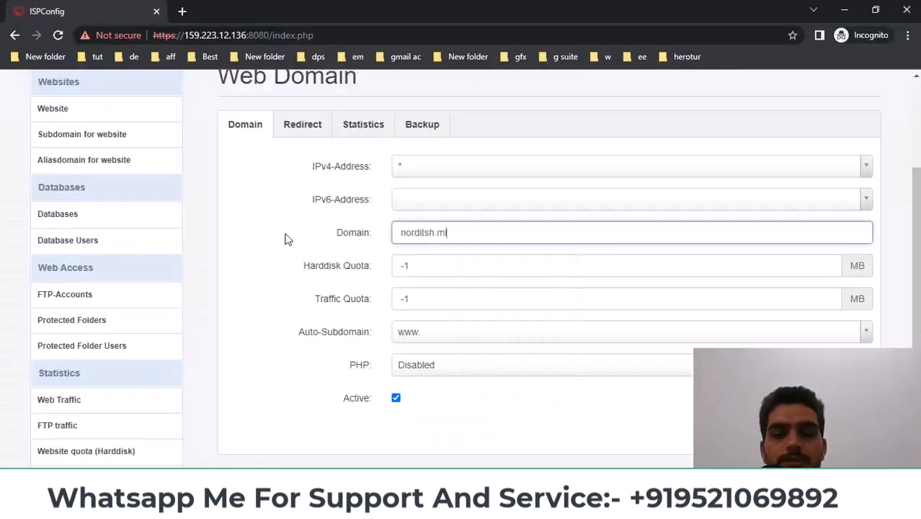
Set Auto-Subdomain to None, PHP to PHP-FPM and PHP Version 8.0, then save
{"action": "left_click", "coordinate": [430, 335]}
{"action": "left_click", "coordinate": [454, 372]}
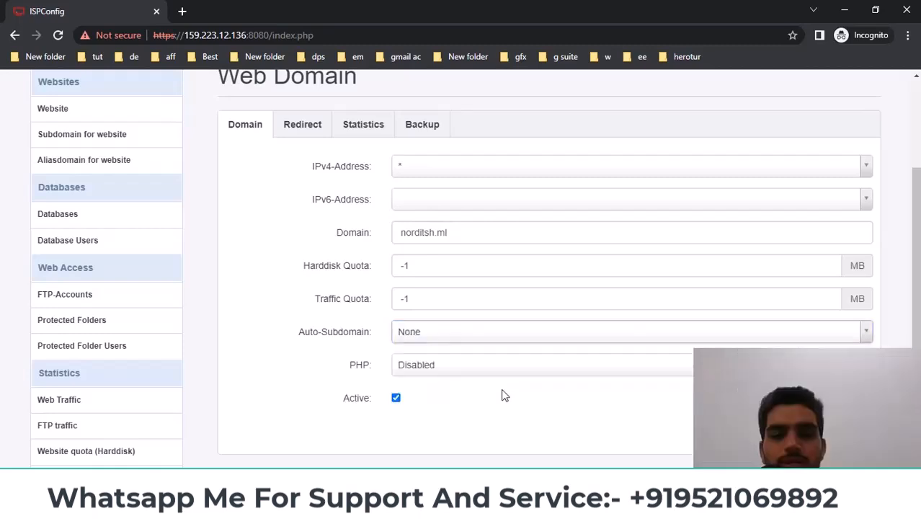
{"action": "scroll", "coordinate": [505, 392], "scroll_direction": "down", "scroll_amount": 1}
{"action": "scroll", "coordinate": [505, 394], "scroll_direction": "down", "scroll_amount": 1}
{"action": "left_click", "coordinate": [449, 304]}
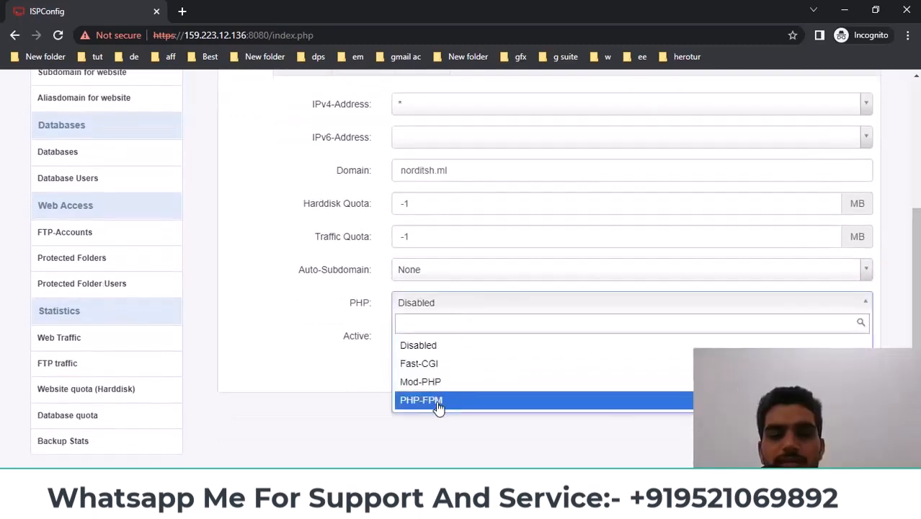
{"action": "left_click", "coordinate": [445, 402]}
{"action": "left_click", "coordinate": [442, 337]}
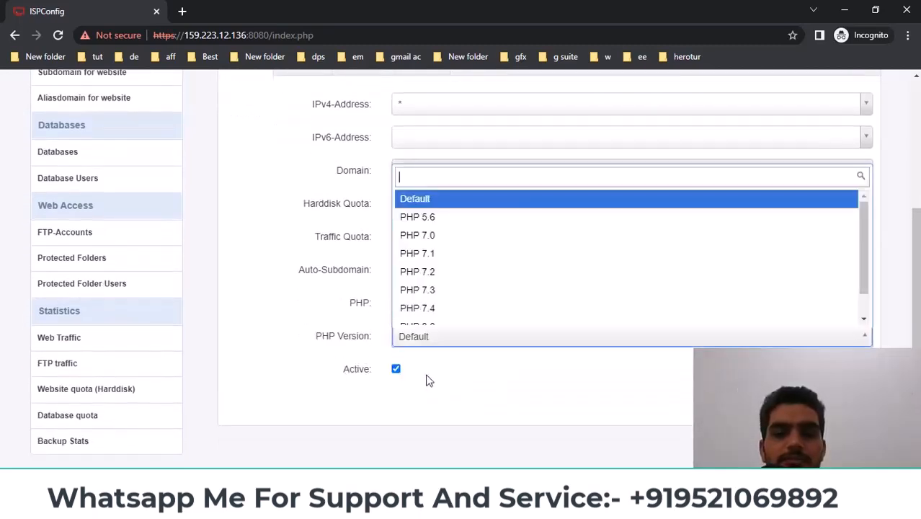
{"action": "scroll", "coordinate": [422, 292], "scroll_direction": "down", "scroll_amount": 1}
{"action": "left_click", "coordinate": [446, 300]}
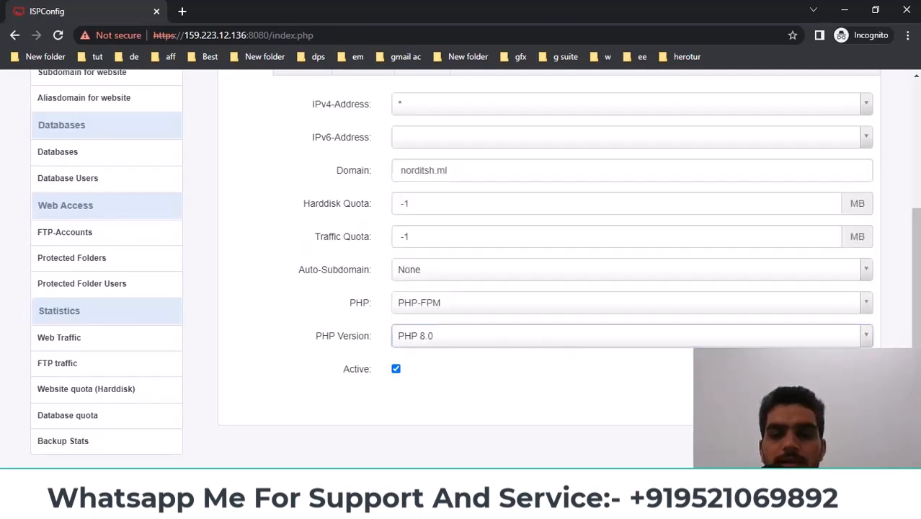
{"action": "left_click", "coordinate": [770, 402]}
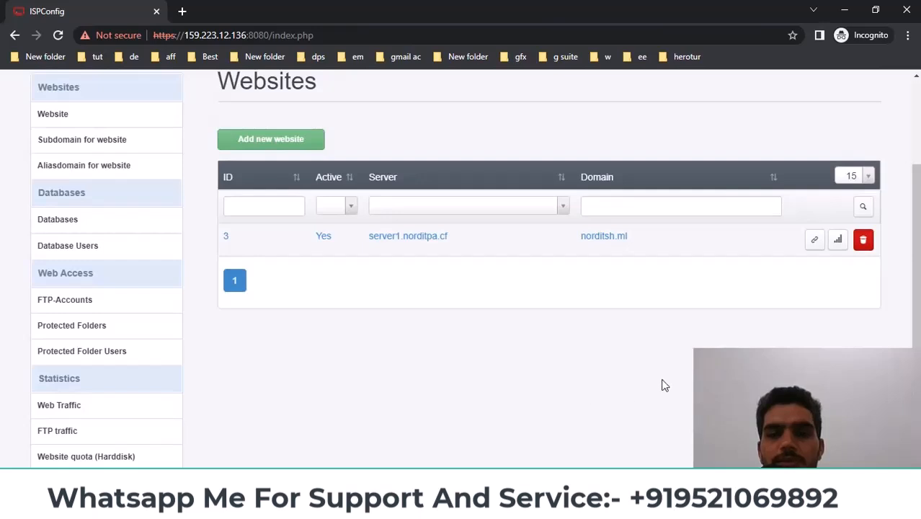
{"action": "left_click_drag", "start_coordinate": [658, 247], "coordinate": [566, 250]}
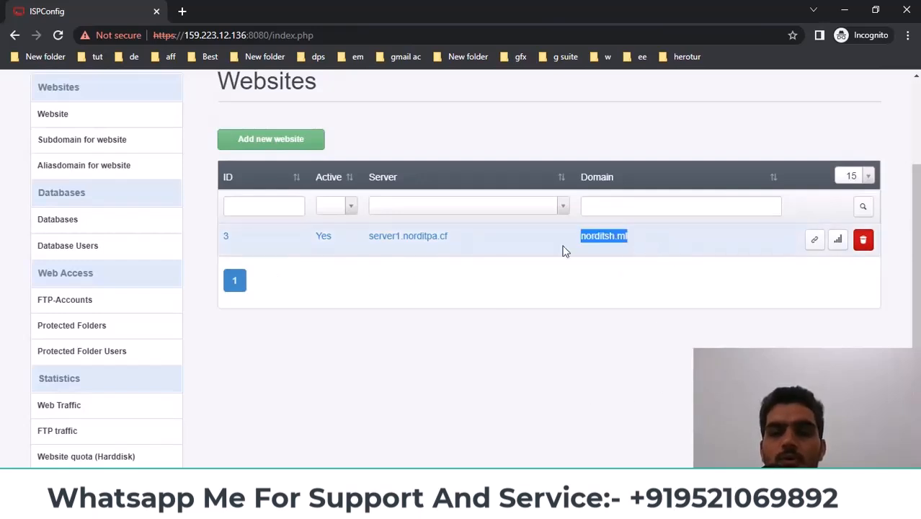
{"action": "left_click", "coordinate": [565, 250]}
{"action": "key", "text": "alt+Tab"}
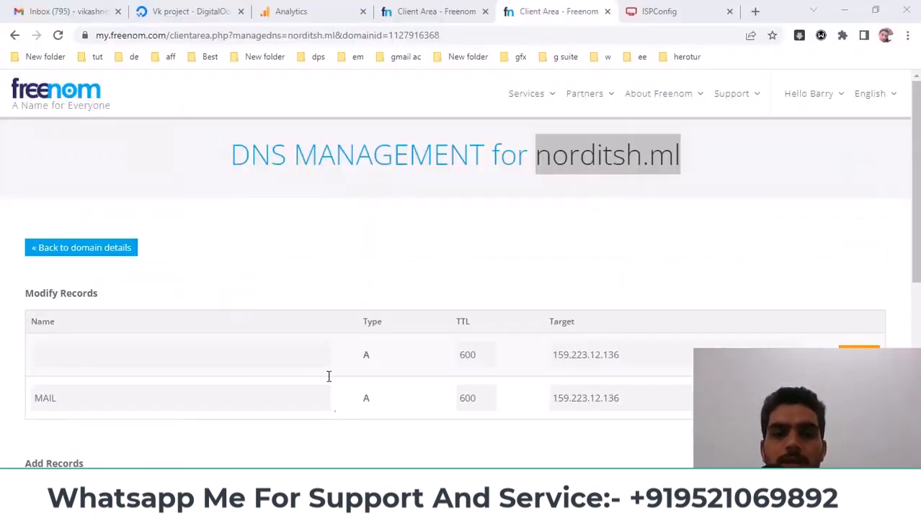
{"action": "left_click", "coordinate": [657, 7]}
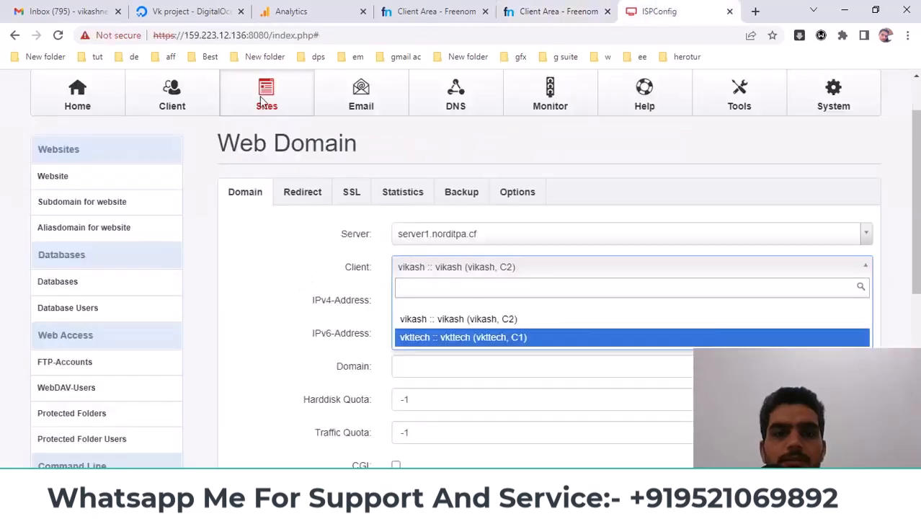
{"action": "key", "text": "Return"}
{"action": "scroll", "coordinate": [216, 173], "scroll_direction": "up", "scroll_amount": 1}
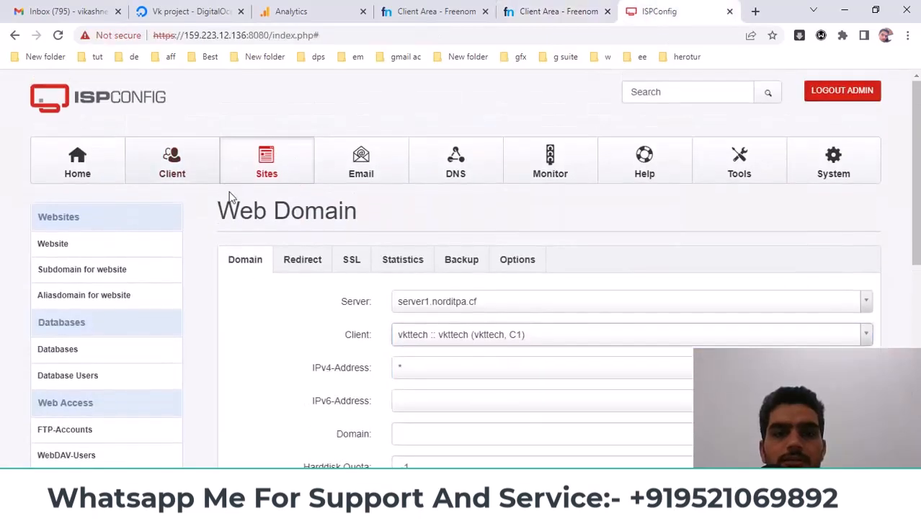
{"action": "left_click", "coordinate": [200, 181]}
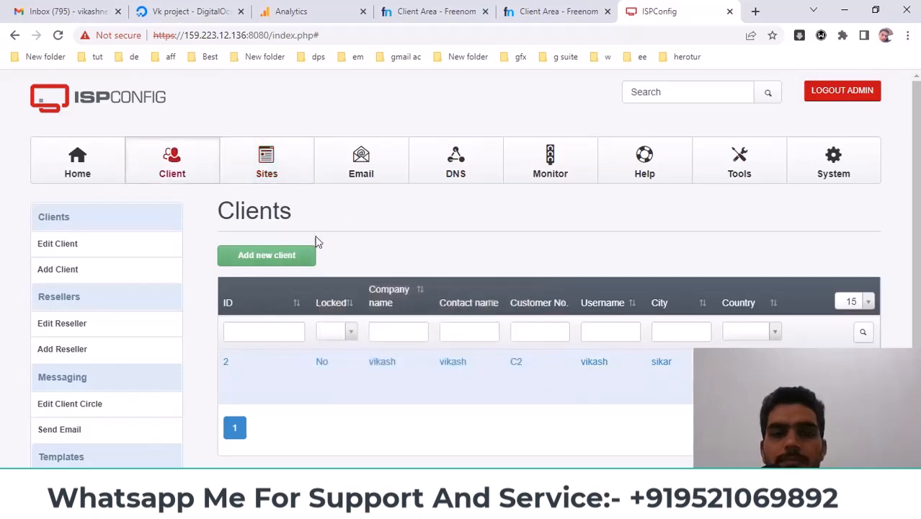
{"action": "left_click", "coordinate": [256, 169]}
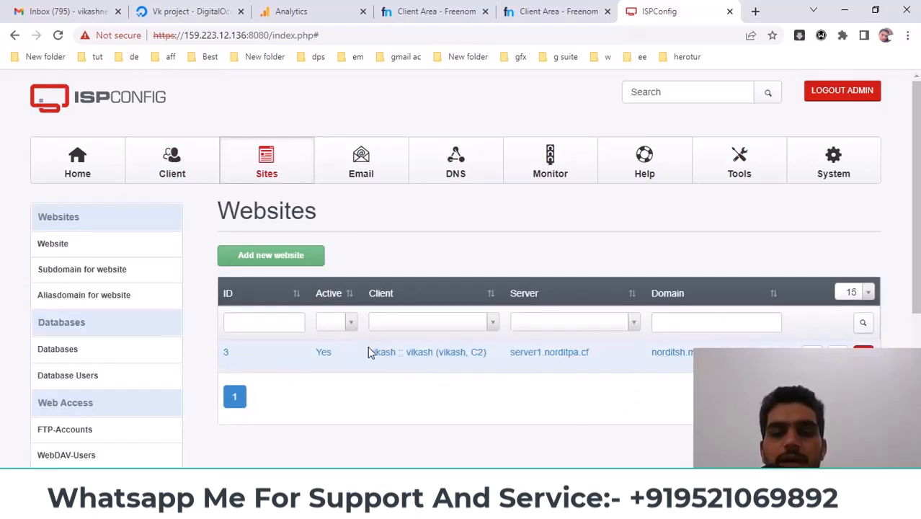
{"action": "double_click", "coordinate": [392, 351]}
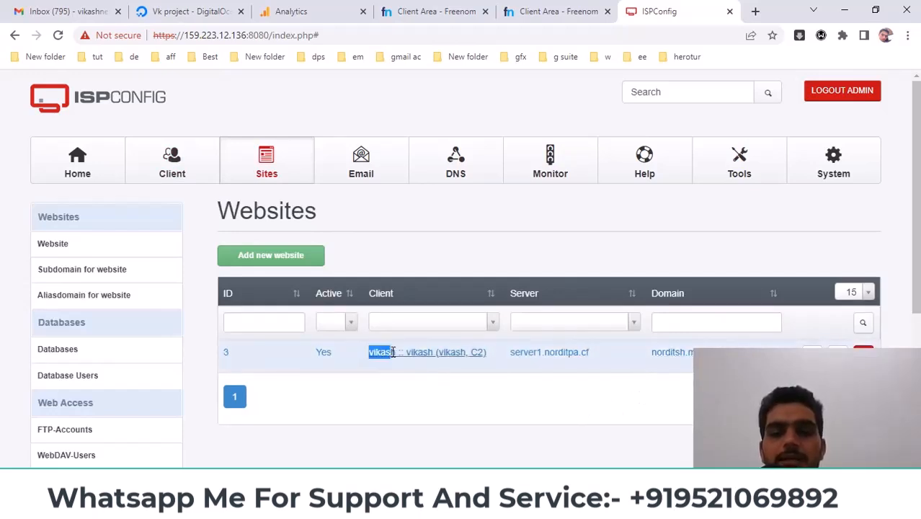
{"action": "left_click_drag", "start_coordinate": [395, 352], "coordinate": [432, 382]}
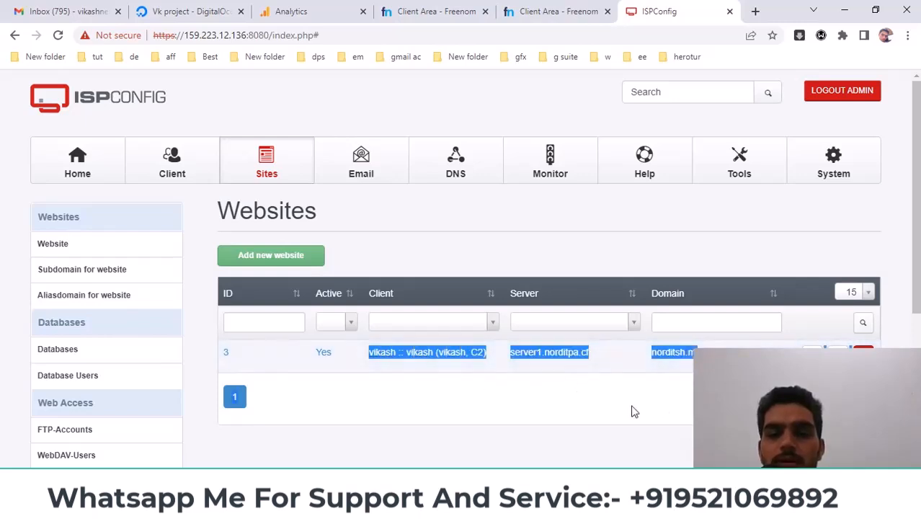
{"action": "left_click", "coordinate": [376, 505]}
{"action": "left_click", "coordinate": [436, 456]}
{"action": "scroll", "coordinate": [380, 311], "scroll_direction": "up", "scroll_amount": 2}
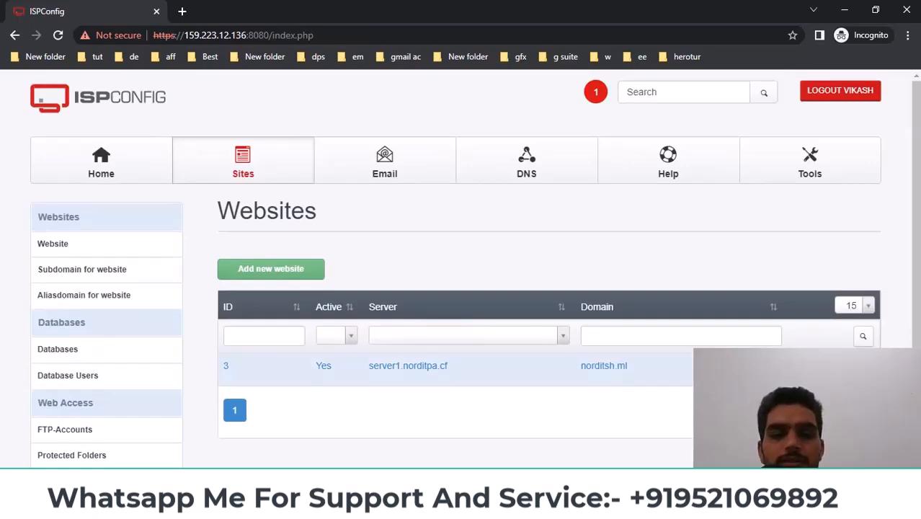
Open norditsh.ml in a new tab, confirm the Apache2 Ubuntu Default Page, and return to ISPConfig
{"action": "left_click", "coordinate": [818, 369]}
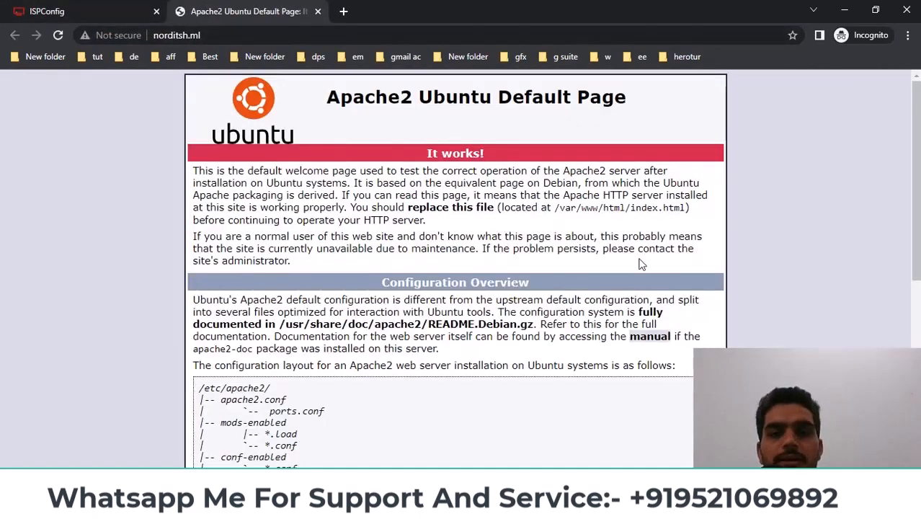
{"action": "left_click_drag", "start_coordinate": [325, 97], "coordinate": [585, 339]}
{"action": "scroll", "coordinate": [586, 339], "scroll_direction": "down", "scroll_amount": 3}
{"action": "scroll", "coordinate": [586, 344], "scroll_direction": "up", "scroll_amount": 3}
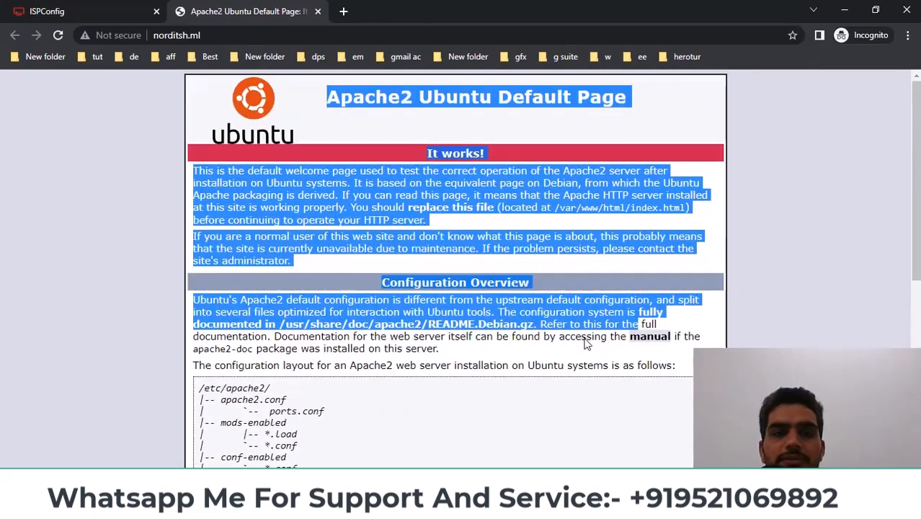
{"action": "left_click", "coordinate": [76, 18]}
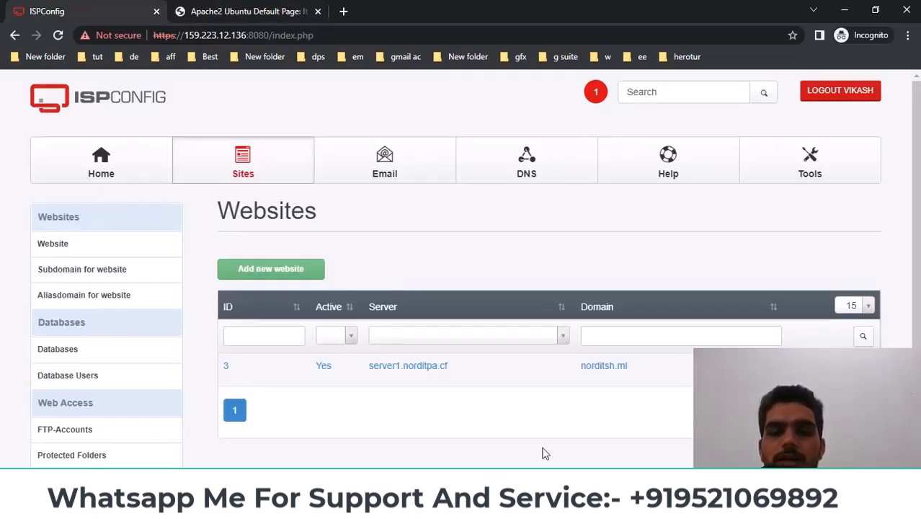
Bring the admin window forward, its Websites list showing norditsh.ml as ID 3
{"action": "left_click_drag", "start_coordinate": [649, 379], "coordinate": [583, 371]}
{"action": "left_click", "coordinate": [620, 399]}
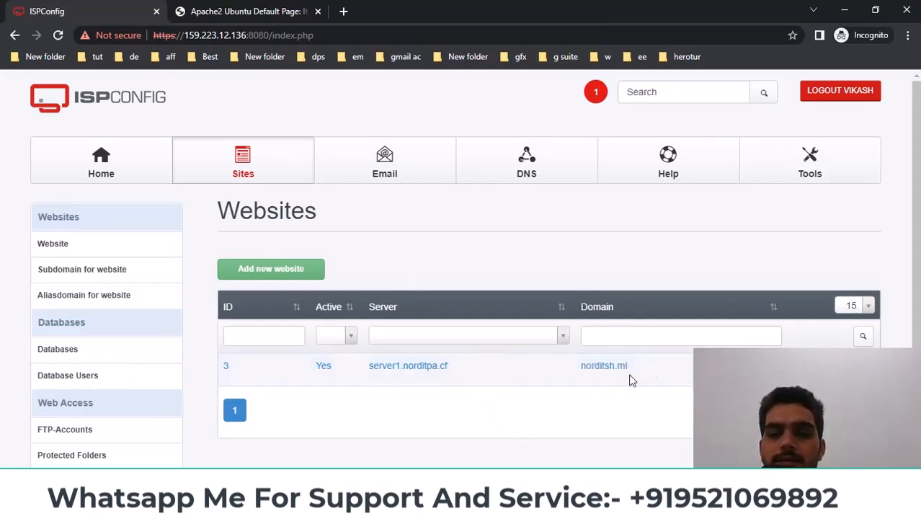
{"action": "left_click", "coordinate": [375, 506]}
{"action": "left_click", "coordinate": [339, 457]}
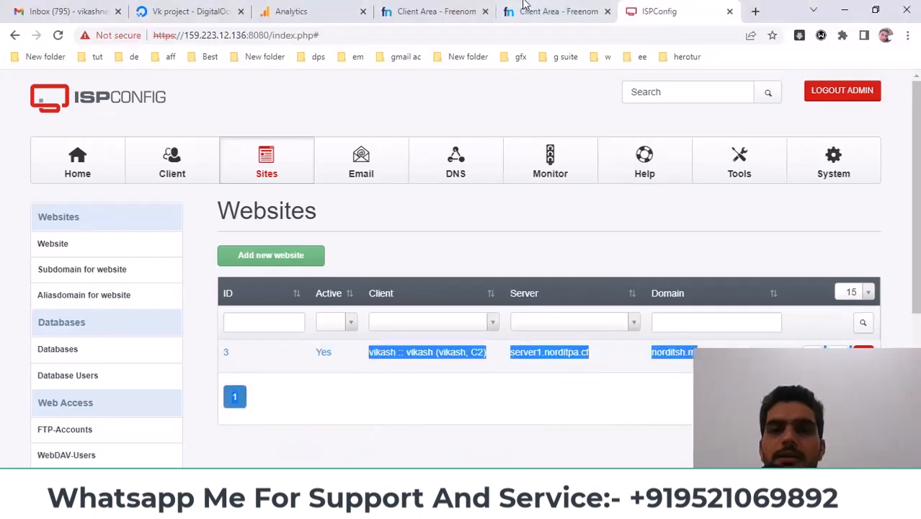
{"action": "left_click", "coordinate": [531, 7]}
Verify in Freenom that both norditsh.ml A records target 159.223.12.136
{"action": "scroll", "coordinate": [635, 306], "scroll_direction": "down", "scroll_amount": 2}
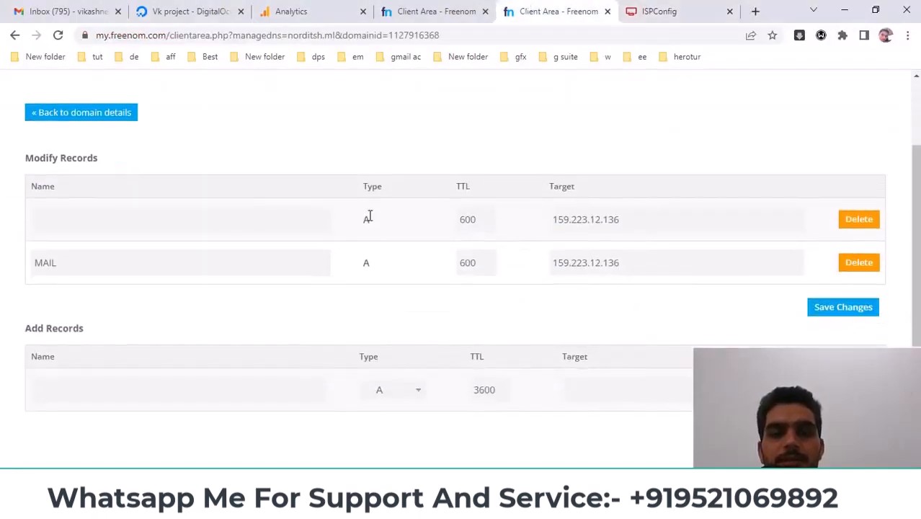
{"action": "left_click_drag", "start_coordinate": [658, 222], "coordinate": [496, 231]}
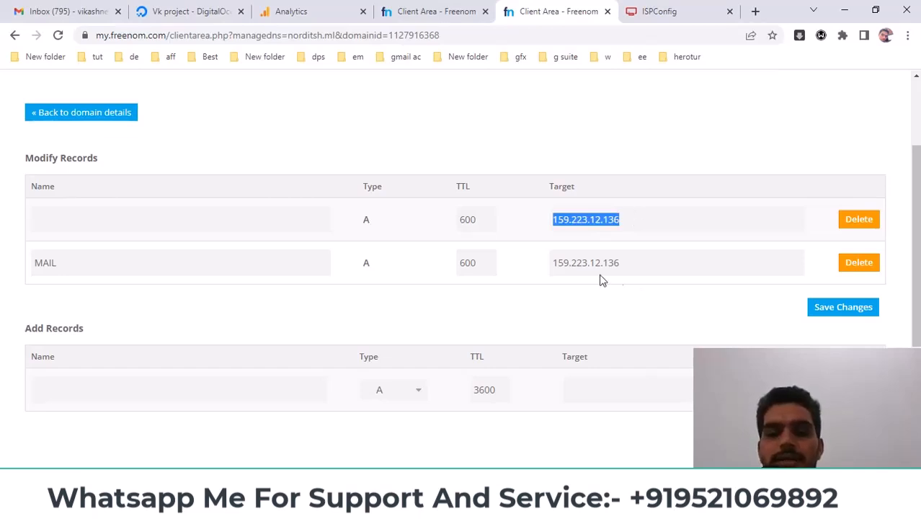
{"action": "left_click", "coordinate": [624, 225]}
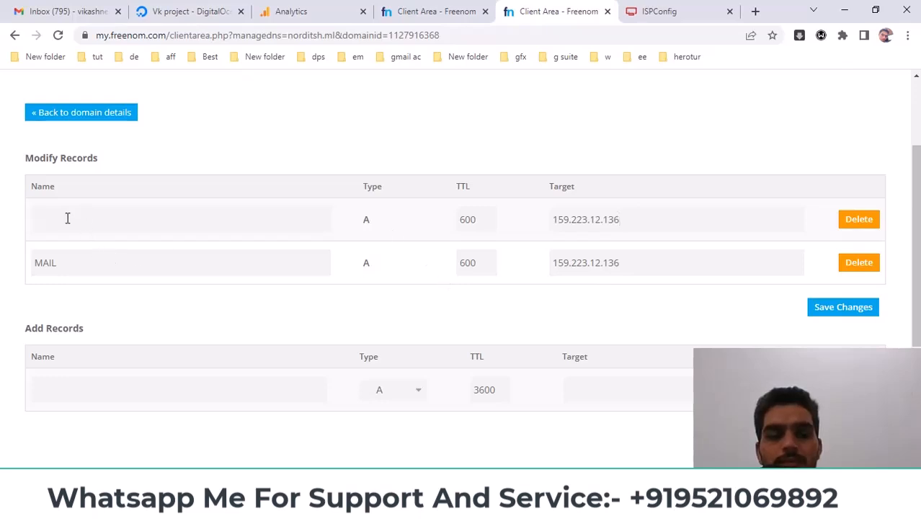
{"action": "left_click_drag", "start_coordinate": [69, 259], "coordinate": [20, 265]}
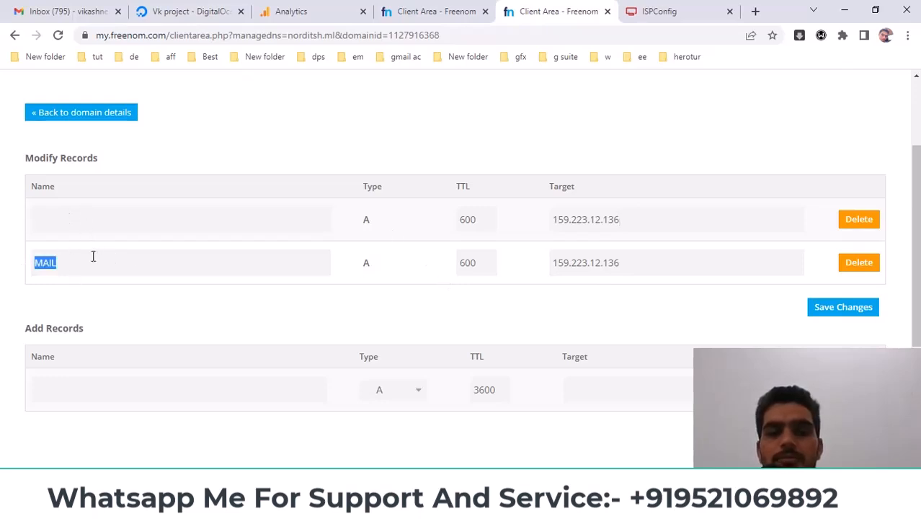
{"action": "double_click", "coordinate": [617, 226]}
{"action": "left_click_drag", "start_coordinate": [664, 271], "coordinate": [509, 274]}
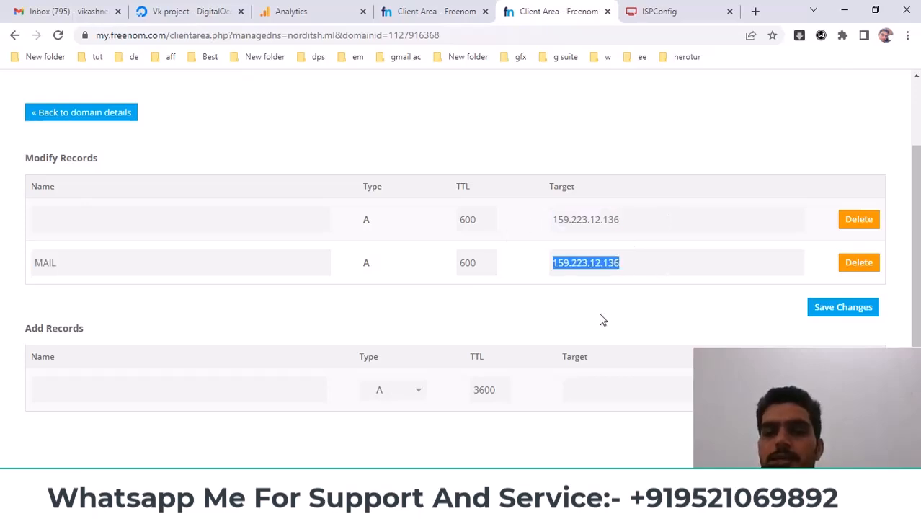
{"action": "scroll", "coordinate": [602, 319], "scroll_direction": "up", "scroll_amount": 2}
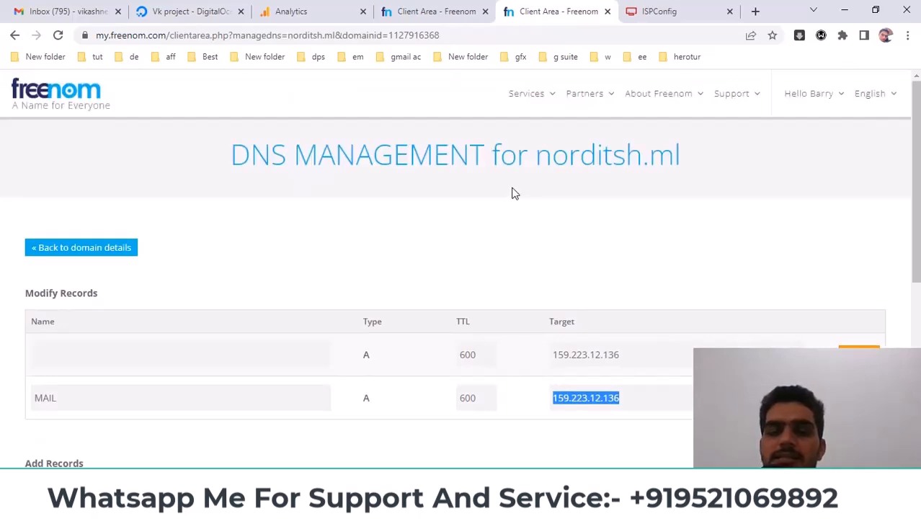
{"action": "left_click_drag", "start_coordinate": [537, 155], "coordinate": [705, 164]}
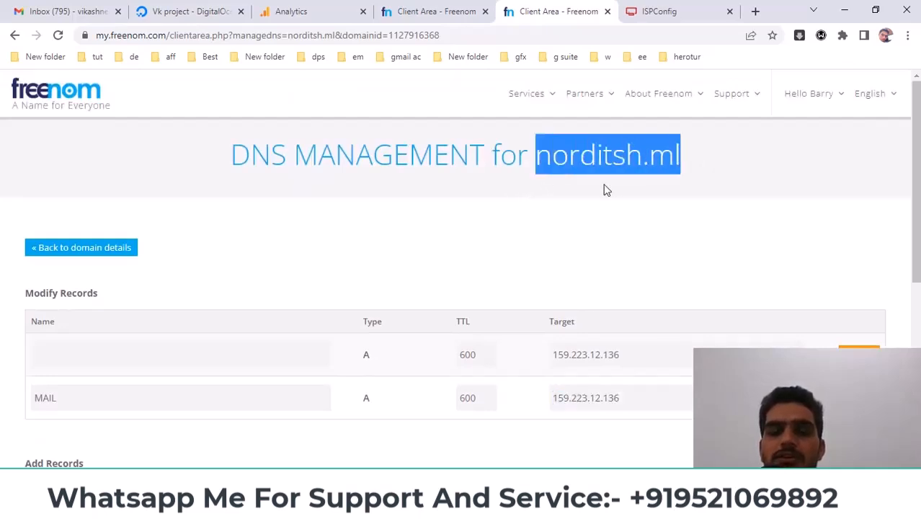
{"action": "left_click_drag", "start_coordinate": [642, 355], "coordinate": [516, 353]}
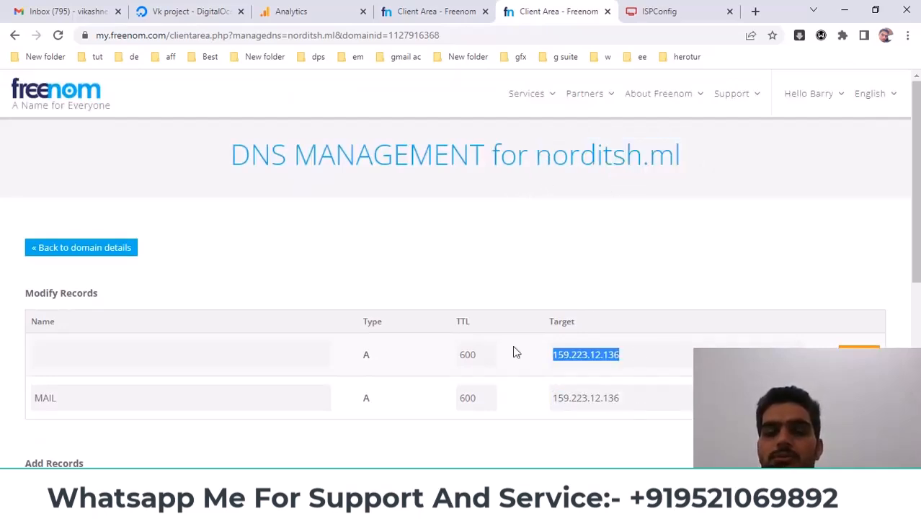
{"action": "left_click", "coordinate": [654, 385]}
Return to the incognito window's norditsh.ml site tab
{"action": "left_click", "coordinate": [375, 507]}
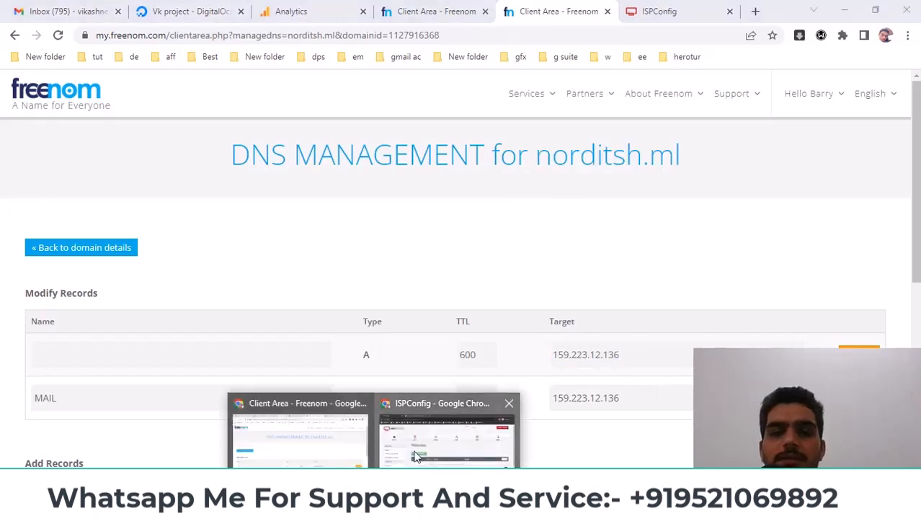
{"action": "left_click", "coordinate": [415, 456]}
{"action": "left_click", "coordinate": [225, 9]}
Check norditsh.ml's document root /var/www/clients/client2/web3, then go back to the Home dashboard
{"action": "left_click", "coordinate": [176, 35]}
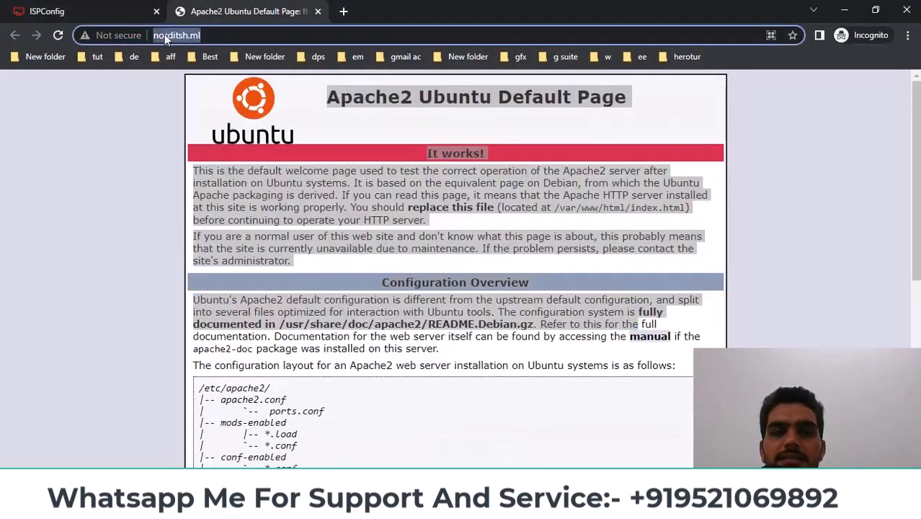
{"action": "left_click", "coordinate": [504, 309]}
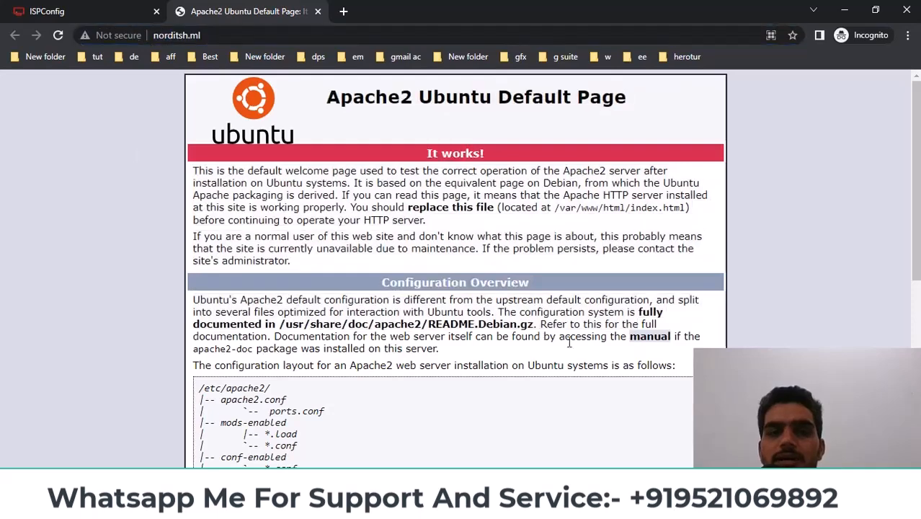
{"action": "left_click", "coordinate": [118, 13]}
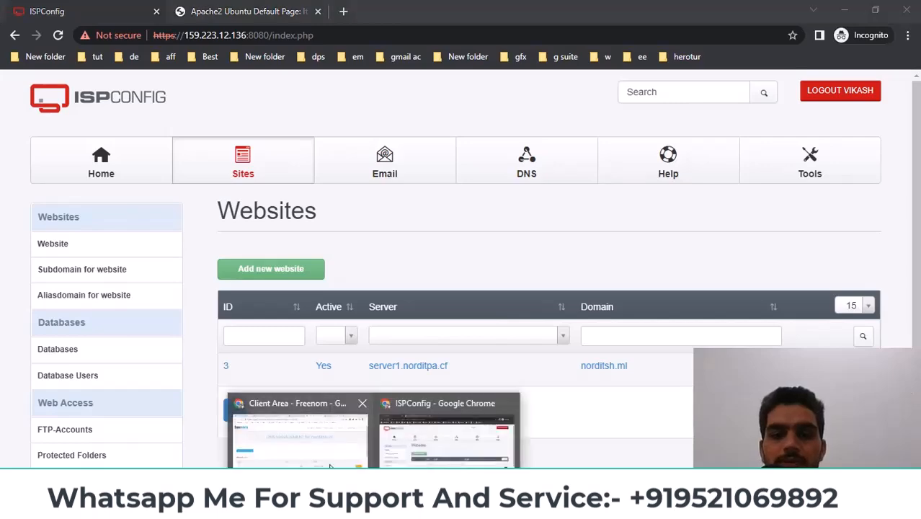
{"action": "scroll", "coordinate": [366, 352], "scroll_direction": "down", "scroll_amount": 2}
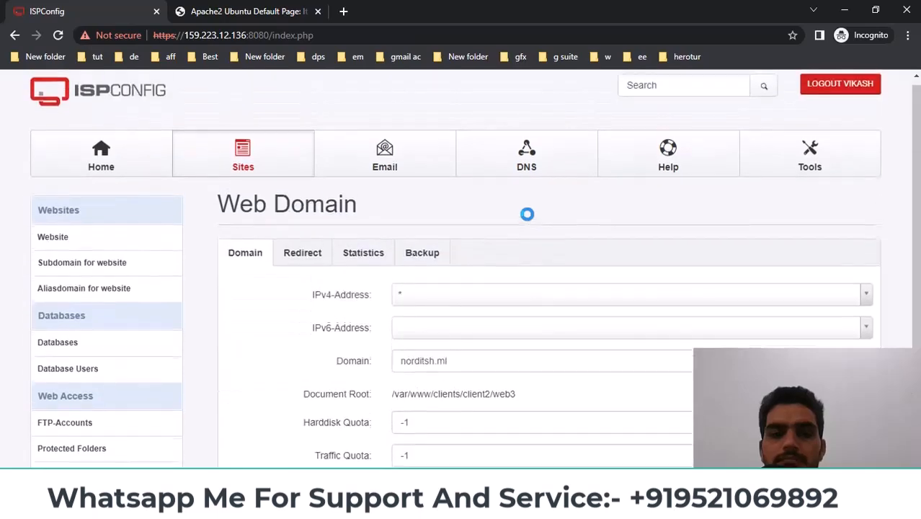
{"action": "scroll", "coordinate": [534, 230], "scroll_direction": "down", "scroll_amount": 3}
{"action": "scroll", "coordinate": [261, 177], "scroll_direction": "up", "scroll_amount": 3}
{"action": "left_click", "coordinate": [217, 171]}
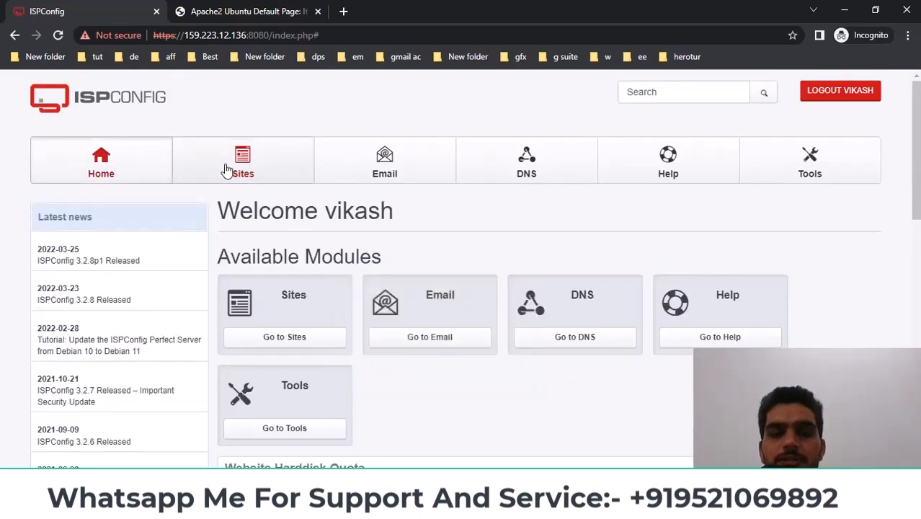
Reopen norditsh.ml's Web Domain form, highlight its document root, and view the Backup tab showing No backup
{"action": "left_click", "coordinate": [250, 171]}
{"action": "scroll", "coordinate": [448, 238], "scroll_direction": "down", "scroll_amount": 2}
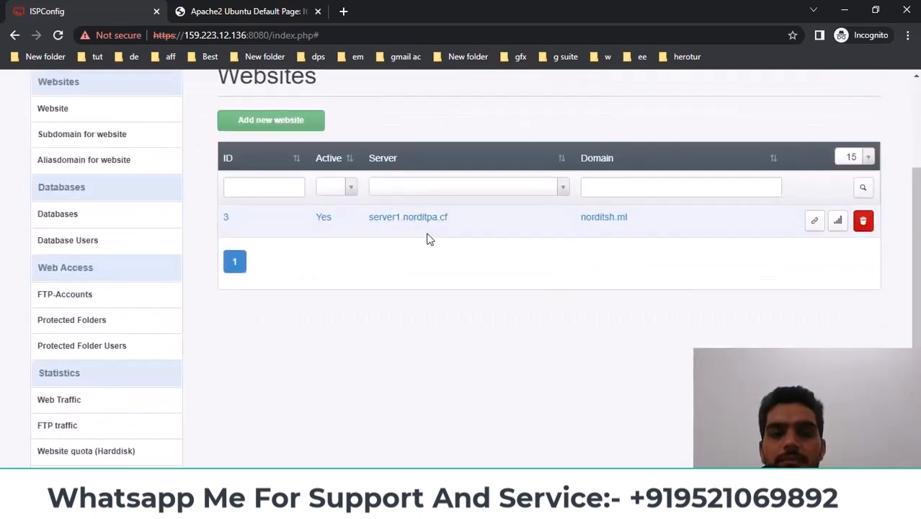
{"action": "left_click", "coordinate": [415, 226]}
{"action": "scroll", "coordinate": [448, 279], "scroll_direction": "down", "scroll_amount": 2}
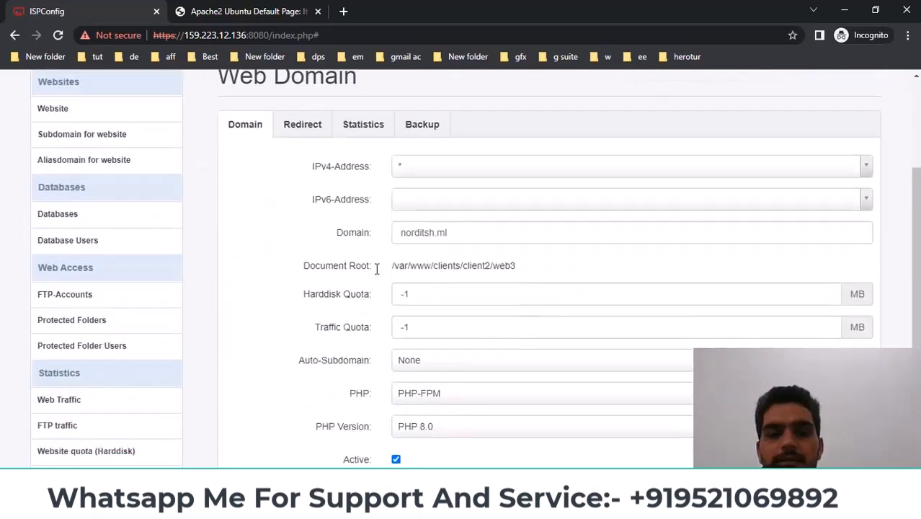
{"action": "left_click_drag", "start_coordinate": [393, 267], "coordinate": [517, 269]}
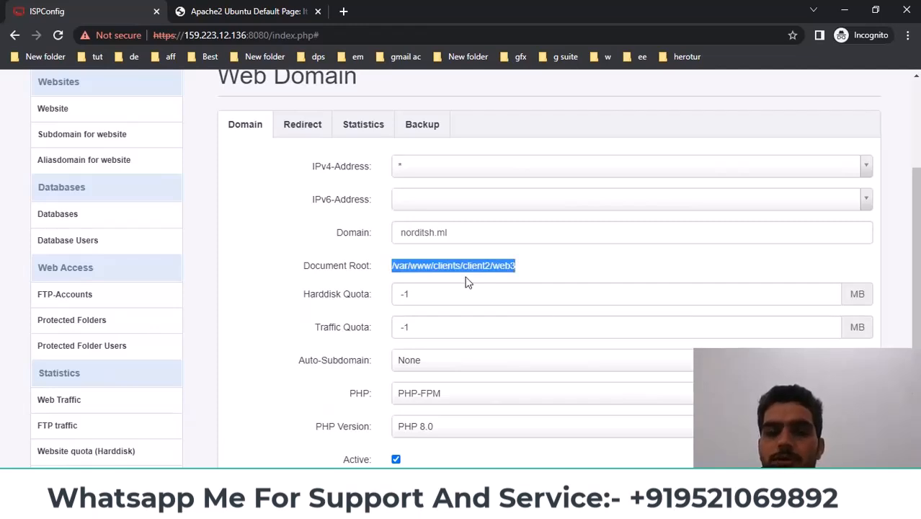
{"action": "scroll", "coordinate": [380, 246], "scroll_direction": "down", "scroll_amount": 1}
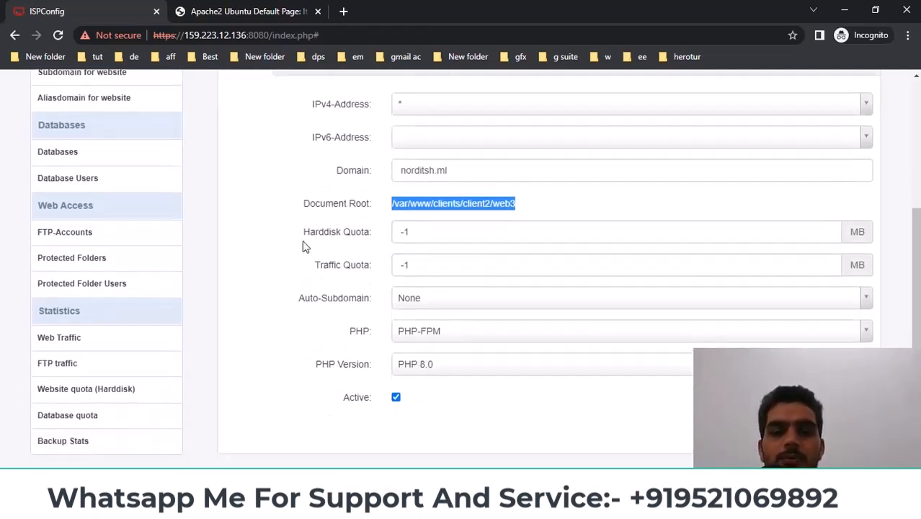
{"action": "scroll", "coordinate": [301, 240], "scroll_direction": "up", "scroll_amount": 2}
{"action": "left_click", "coordinate": [421, 198]}
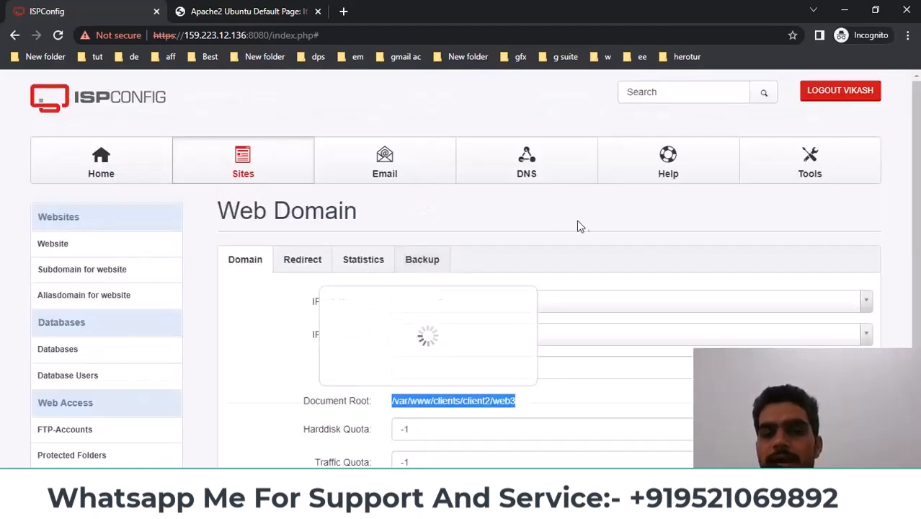
{"action": "scroll", "coordinate": [586, 228], "scroll_direction": "down", "scroll_amount": 2}
{"action": "scroll", "coordinate": [590, 239], "scroll_direction": "down", "scroll_amount": 1}
Set the site's backup interval to Monthly
{"action": "left_click", "coordinate": [437, 171]}
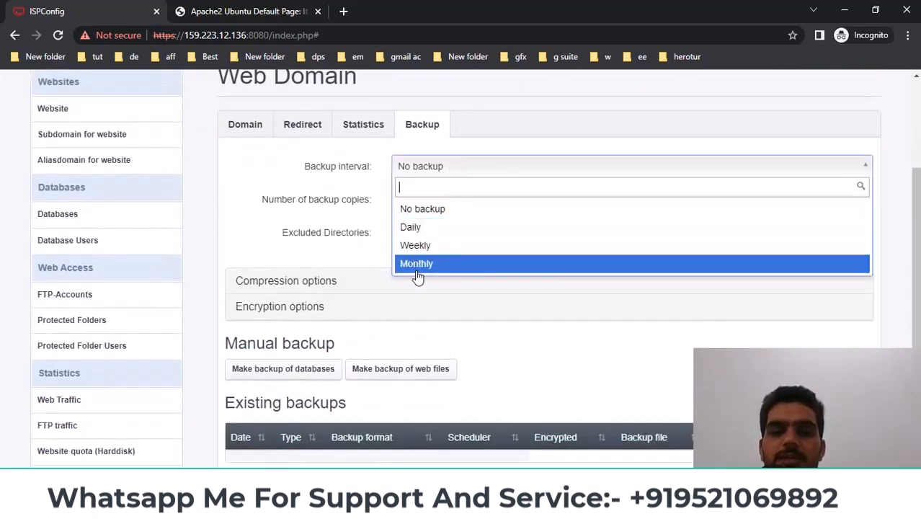
{"action": "left_click", "coordinate": [513, 360]}
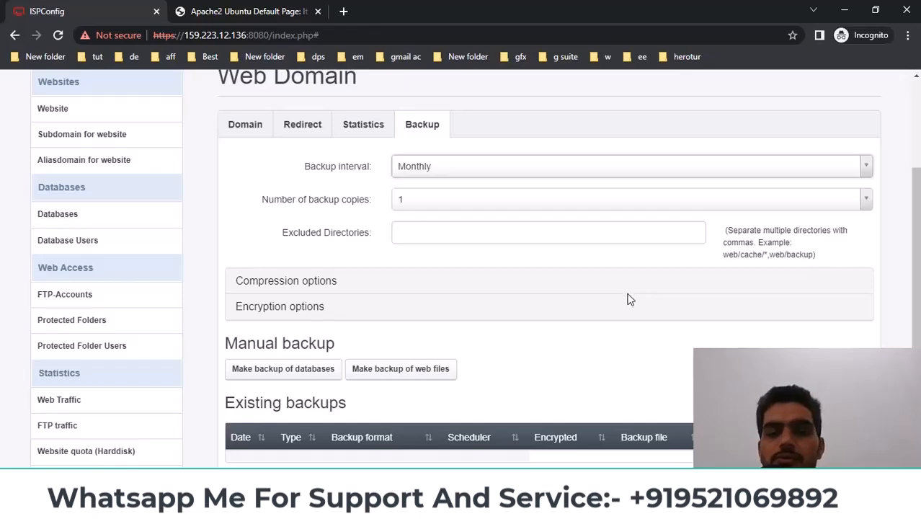
{"action": "scroll", "coordinate": [605, 301], "scroll_direction": "down", "scroll_amount": 1}
{"action": "scroll", "coordinate": [555, 299], "scroll_direction": "up", "scroll_amount": 3}
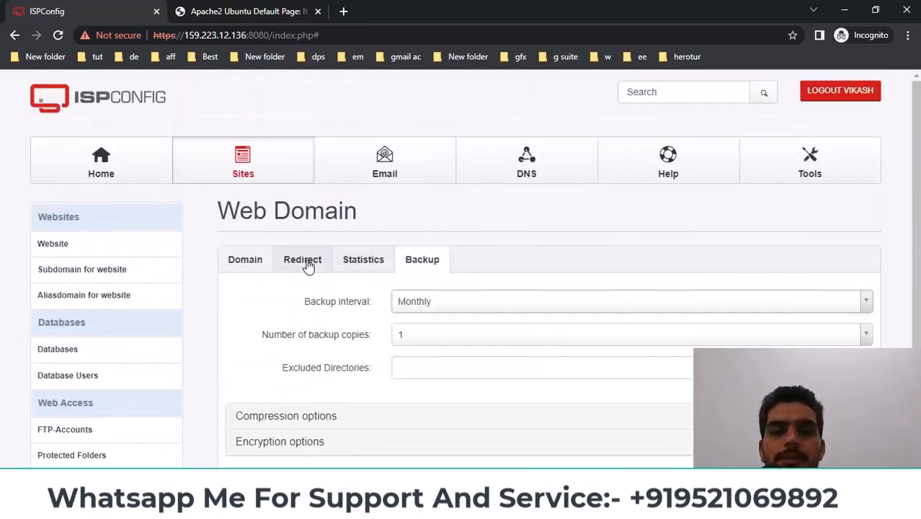
On the Redirect tab, set the redirect type to proxy
{"action": "left_click", "coordinate": [307, 266]}
{"action": "scroll", "coordinate": [481, 243], "scroll_direction": "down", "scroll_amount": 1}
{"action": "left_click", "coordinate": [490, 237]}
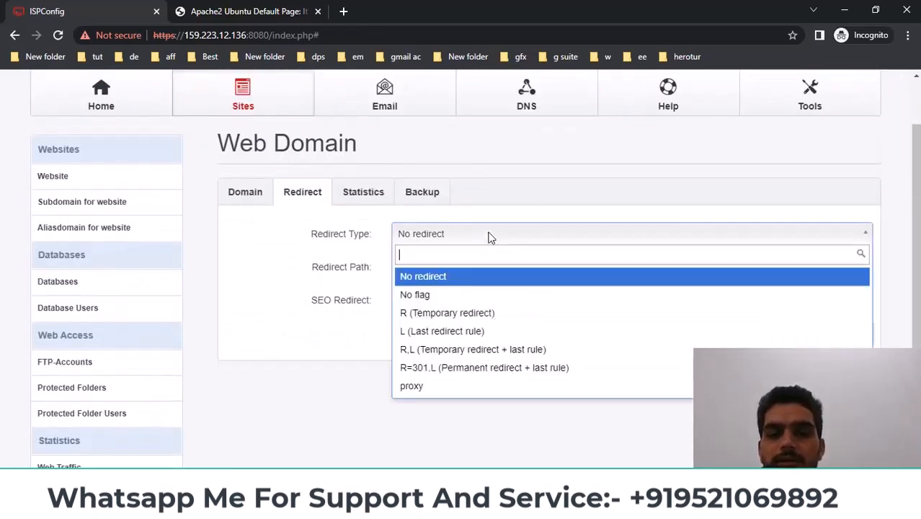
{"action": "scroll", "coordinate": [493, 254], "scroll_direction": "down", "scroll_amount": 3}
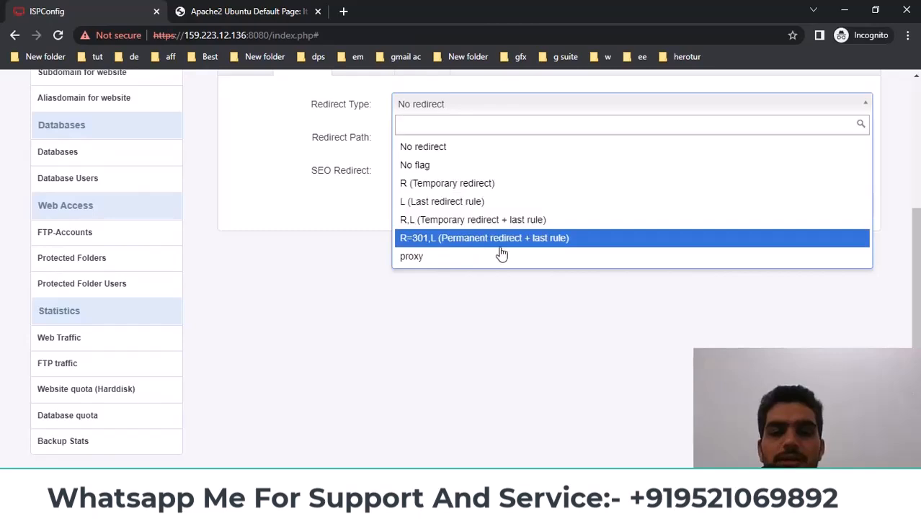
{"action": "left_click", "coordinate": [525, 282]}
{"action": "scroll", "coordinate": [440, 281], "scroll_direction": "up", "scroll_amount": 2}
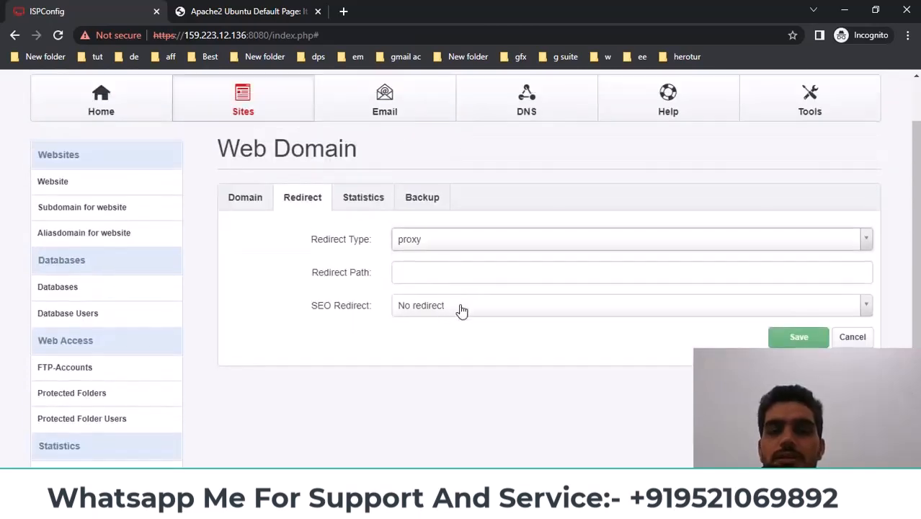
Check the Statistics settings, then return to the Domain tab and select the document root path
{"action": "left_click", "coordinate": [372, 200]}
{"action": "scroll", "coordinate": [430, 255], "scroll_direction": "down", "scroll_amount": 3}
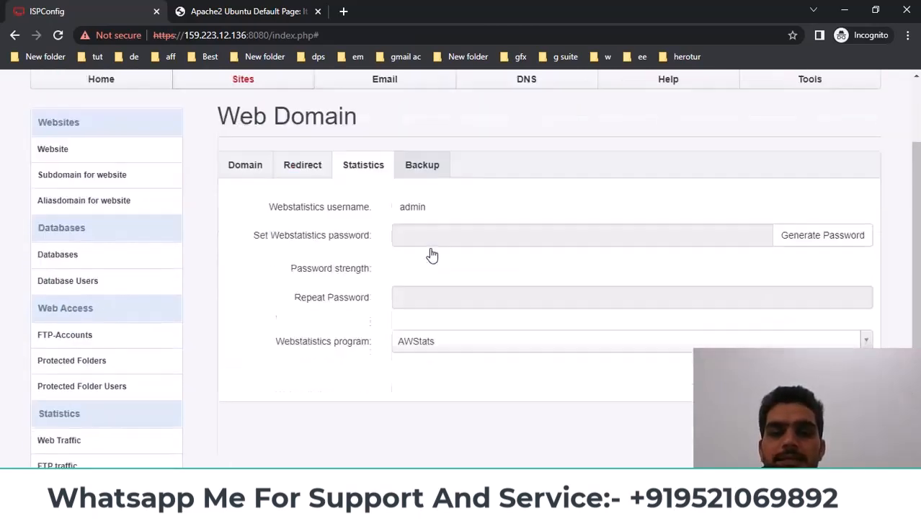
{"action": "scroll", "coordinate": [364, 240], "scroll_direction": "up", "scroll_amount": 3}
{"action": "left_click", "coordinate": [242, 258]}
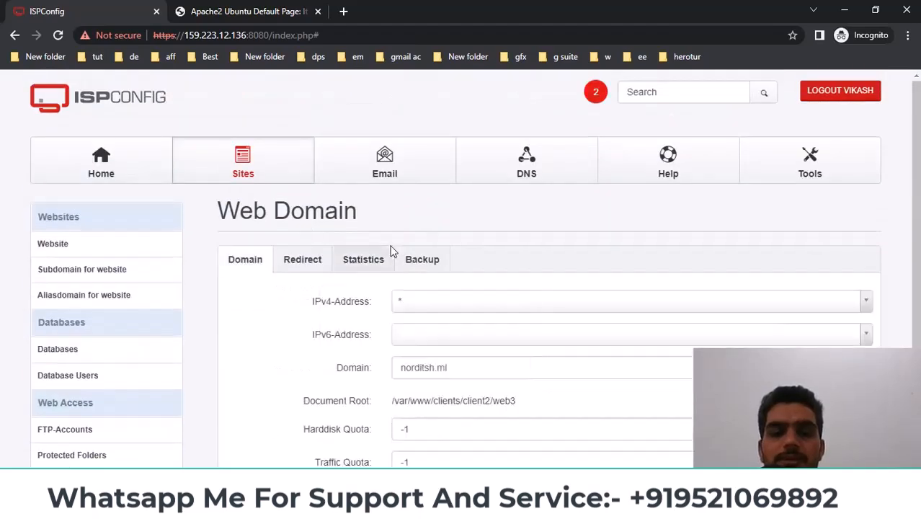
{"action": "scroll", "coordinate": [432, 267], "scroll_direction": "down", "scroll_amount": 3}
{"action": "triple_click", "coordinate": [438, 203]}
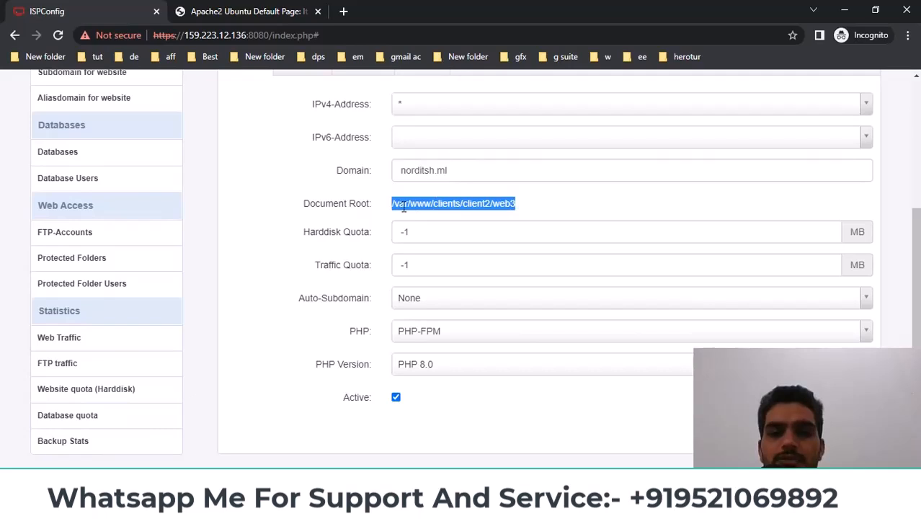
{"action": "left_click", "coordinate": [708, 214]}
Search Windows for Bitvise and bring the saved server notes in Notepad forward
{"action": "left_click", "coordinate": [54, 505]}
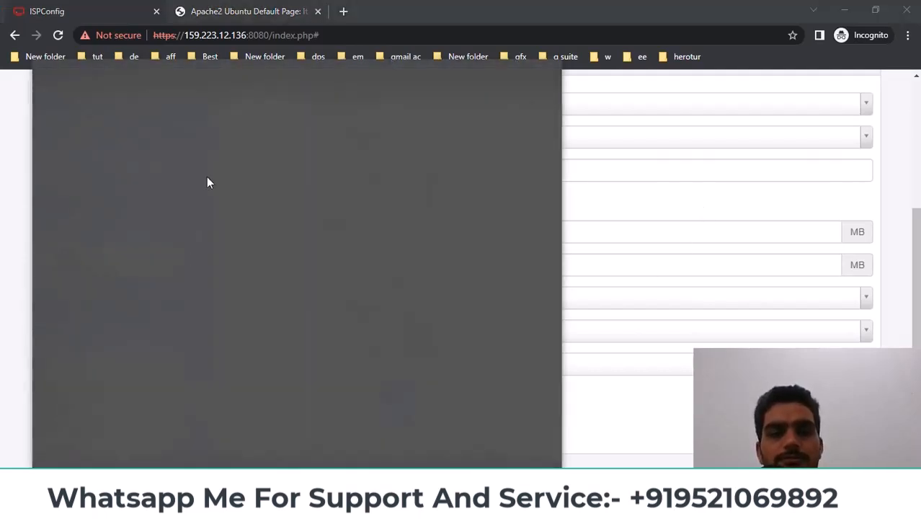
{"action": "type", "text": "b"}
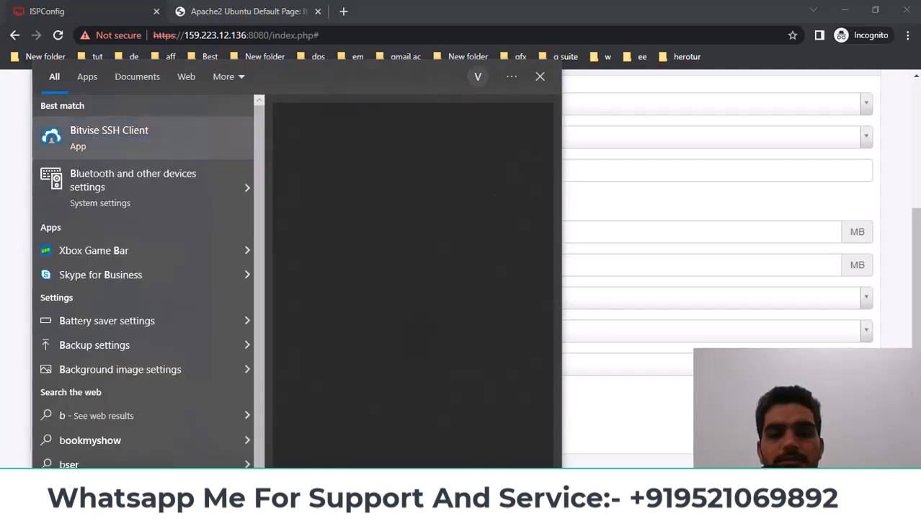
{"action": "left_click", "coordinate": [487, 505]}
{"action": "left_click", "coordinate": [401, 441]}
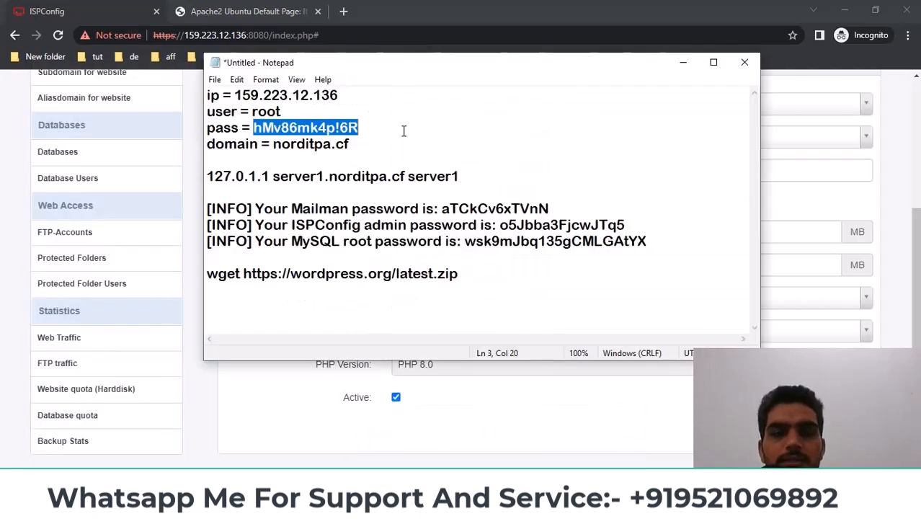
{"action": "left_click", "coordinate": [309, 94]}
Select the server IP 159.223.12.136 and the root password in the notes
{"action": "double_click", "coordinate": [309, 94]}
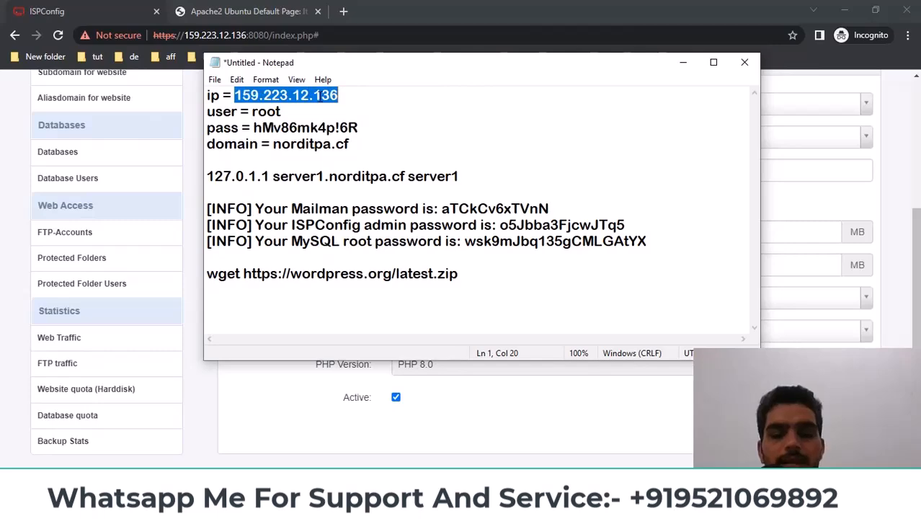
{"action": "left_click", "coordinate": [316, 127]}
{"action": "left_click_drag", "start_coordinate": [357, 127], "coordinate": [253, 127]}
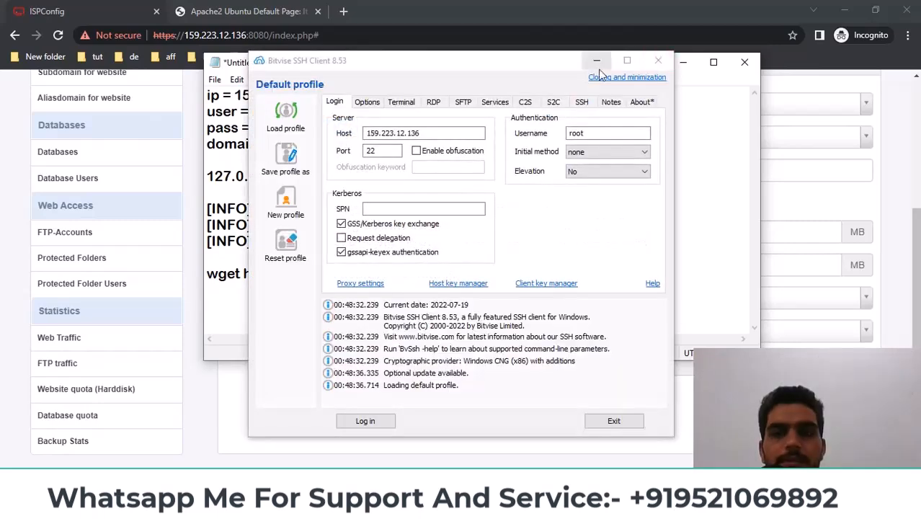
Log in to 159.223.12.136 as root, accepting the host key and pasting the password
{"action": "left_click", "coordinate": [683, 62]}
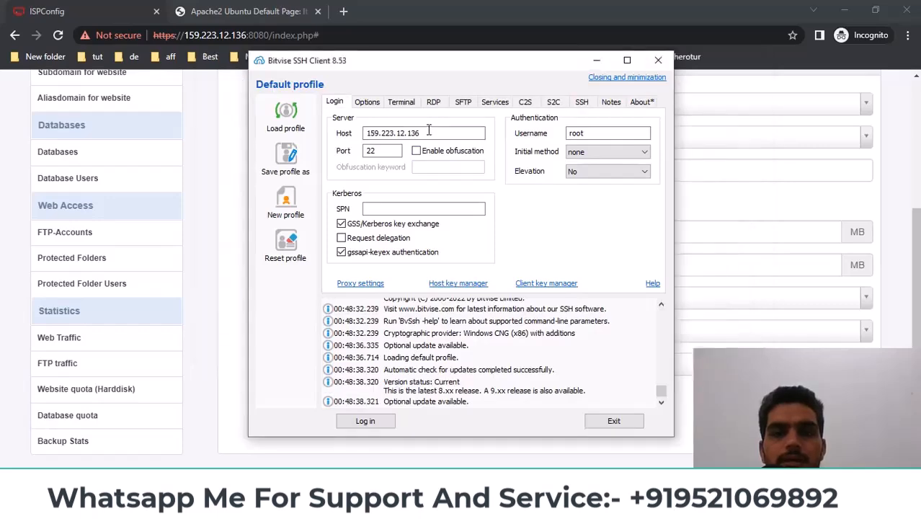
{"action": "left_click", "coordinate": [371, 422]}
{"action": "left_click", "coordinate": [470, 350]}
{"action": "key", "text": "ctrl+v"}
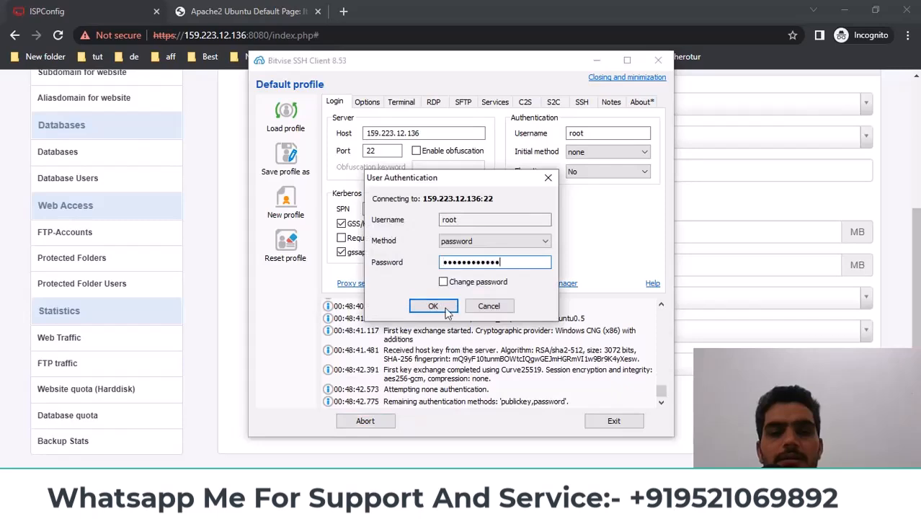
{"action": "left_click", "coordinate": [447, 310]}
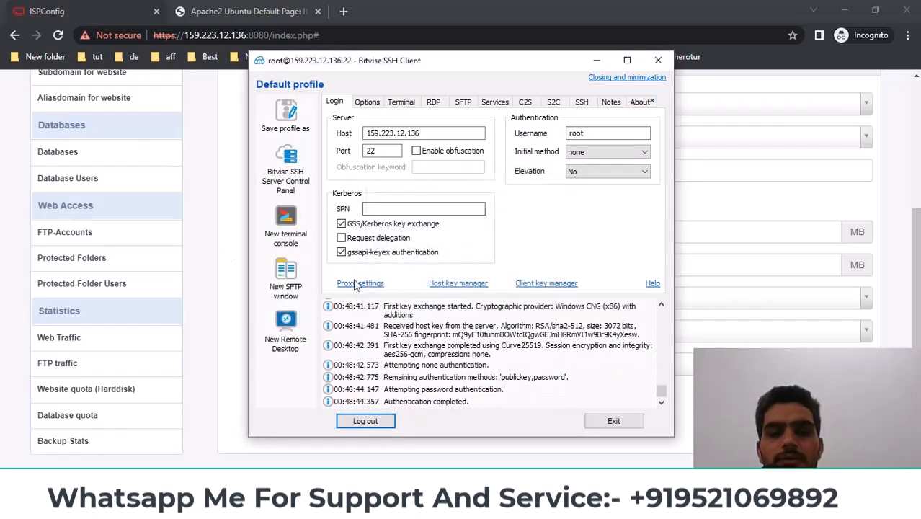
Open a new SFTP window, minimize it, and return to ISPConfig in Chrome
{"action": "left_click", "coordinate": [286, 282]}
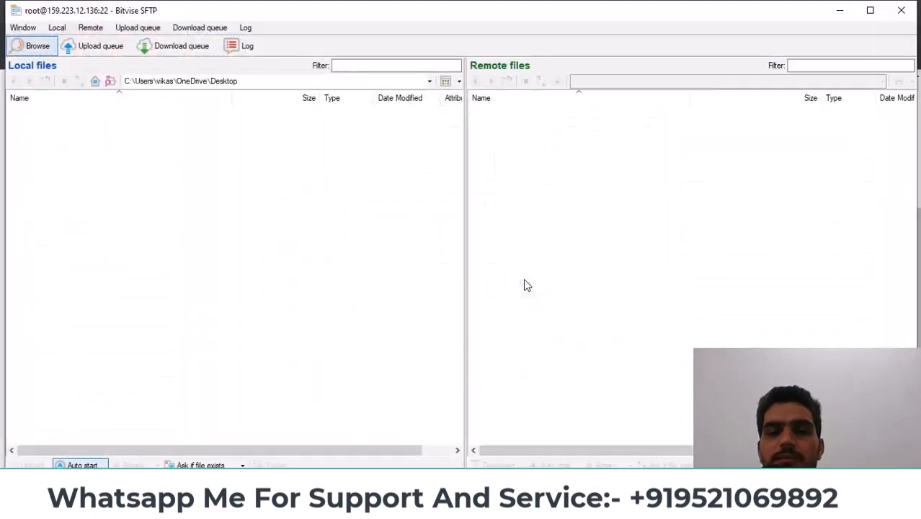
{"action": "left_click", "coordinate": [840, 10]}
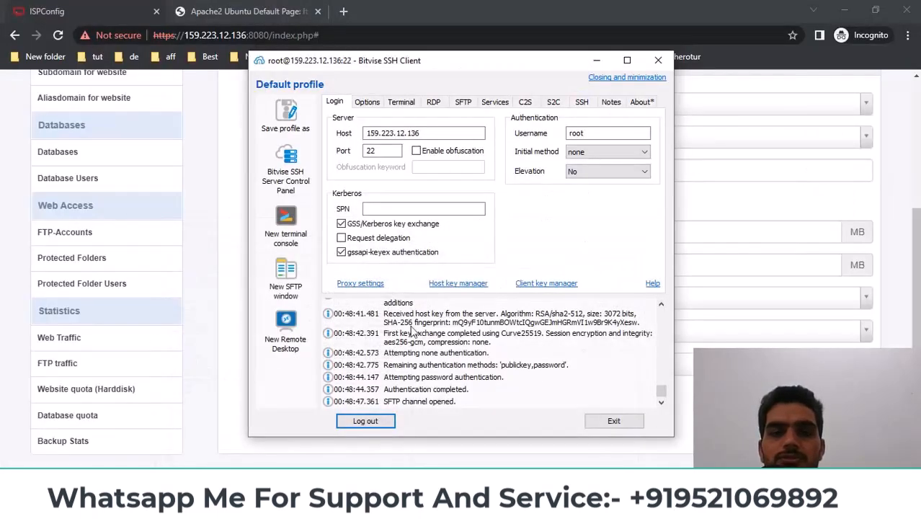
{"action": "left_click", "coordinate": [248, 507]}
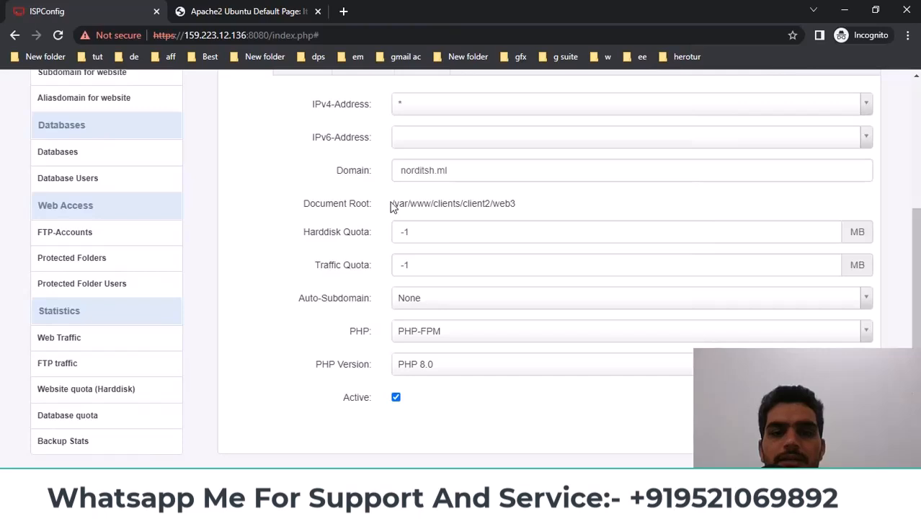
Copy the Document Root path /var/www/clients/client2/web3 from ISPConfig
{"action": "left_click_drag", "start_coordinate": [392, 203], "coordinate": [517, 202]}
{"action": "right_click", "coordinate": [497, 207]}
{"action": "left_click", "coordinate": [528, 219]}
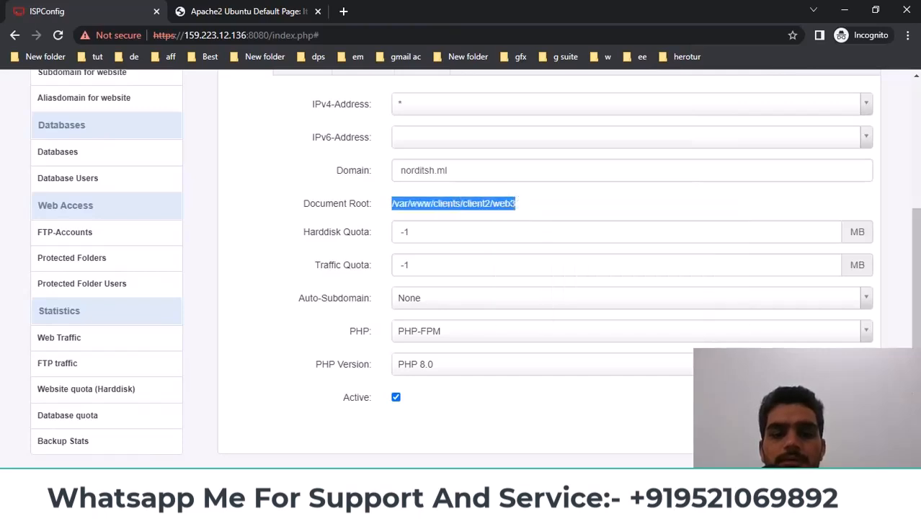
Paste the path into Bitvise SFTP's remote path box to browse that folder
{"action": "left_click", "coordinate": [248, 507]}
{"action": "left_click", "coordinate": [415, 434]}
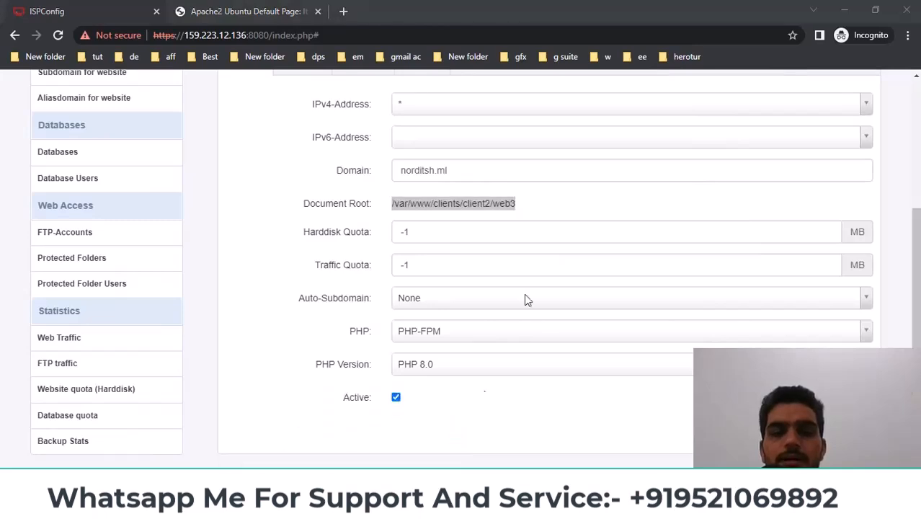
{"action": "left_click", "coordinate": [637, 82]}
{"action": "key", "text": "ctrl+v"}
{"action": "key", "text": "Return"}
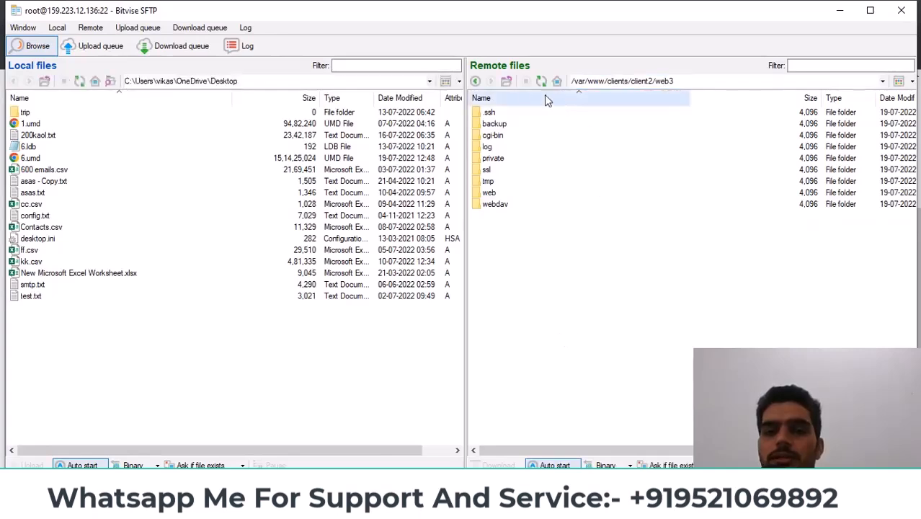
Jump the remote pane to the server root / and open the var folder
{"action": "left_click", "coordinate": [882, 80]}
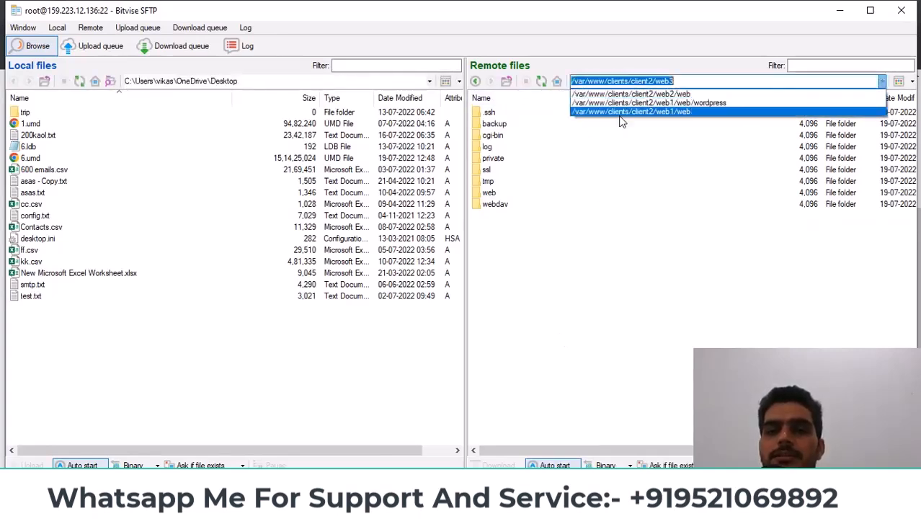
{"action": "type", "text": "/root"}
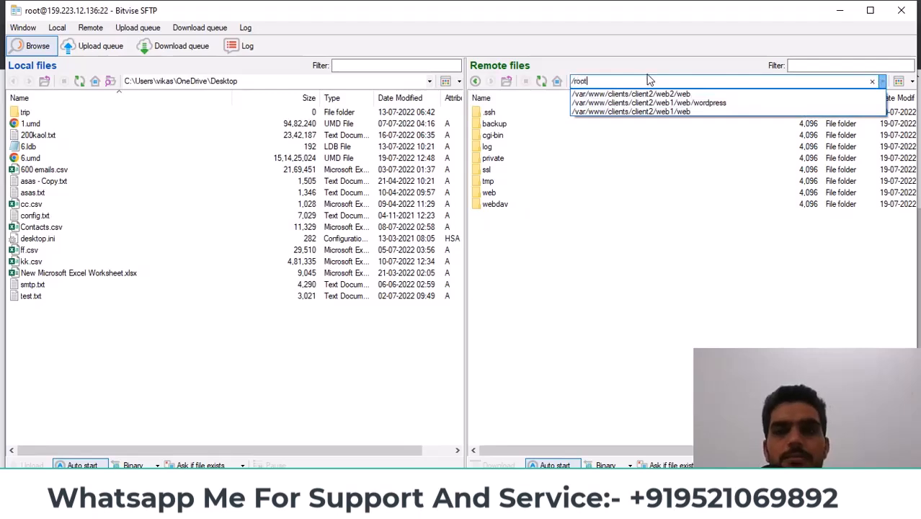
{"action": "key", "text": "Return"}
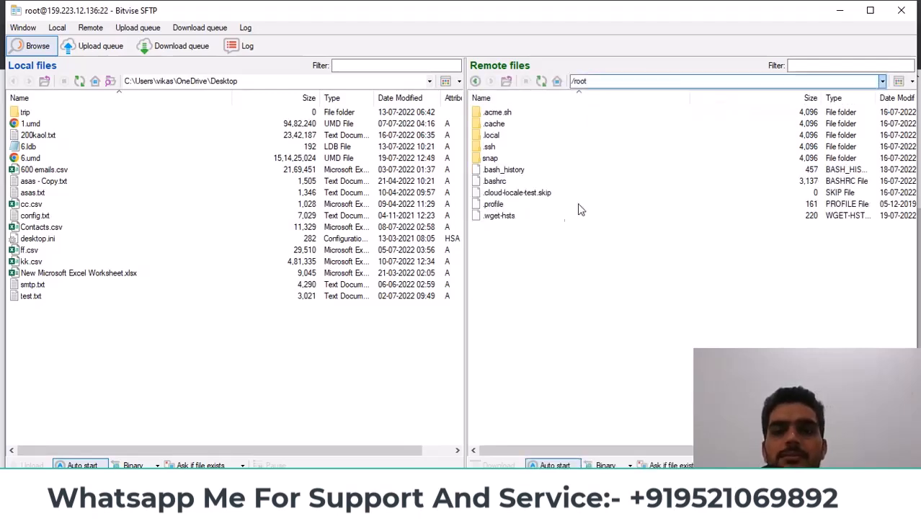
{"action": "left_click", "coordinate": [506, 82]}
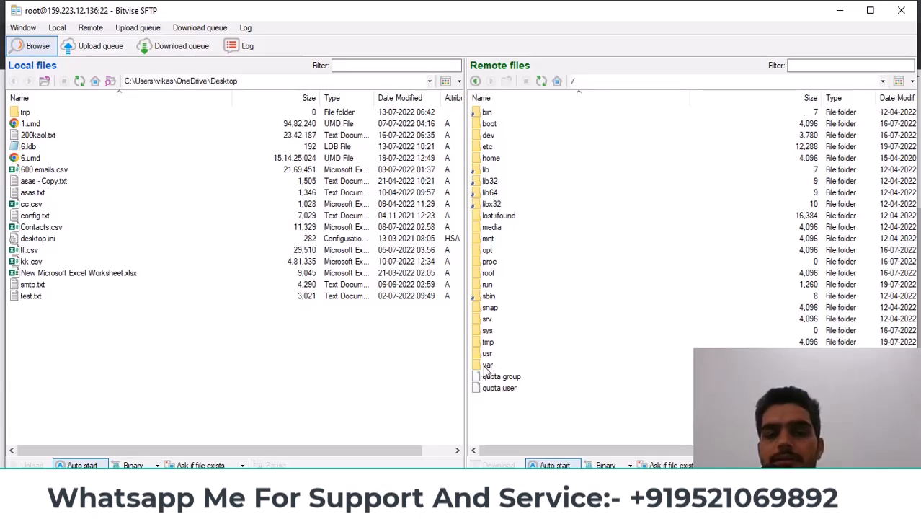
{"action": "double_click", "coordinate": [486, 365]}
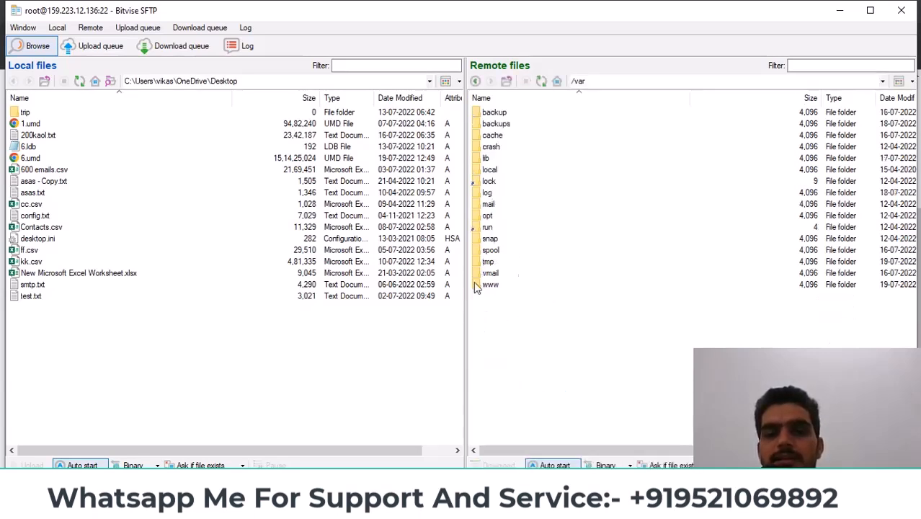
Open www, clients, client2 and web3 to reach /var/www/clients/client2/web3
{"action": "left_click", "coordinate": [489, 287]}
{"action": "double_click", "coordinate": [484, 286]}
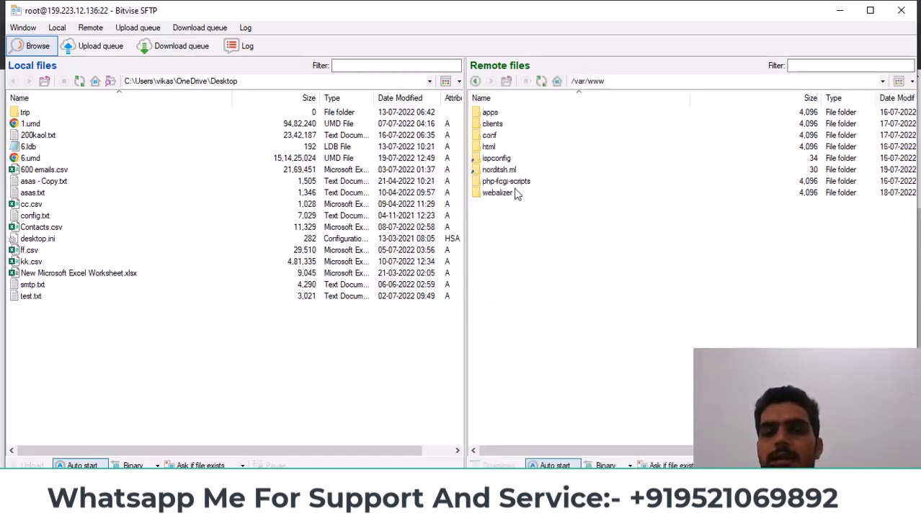
{"action": "left_click", "coordinate": [503, 170]}
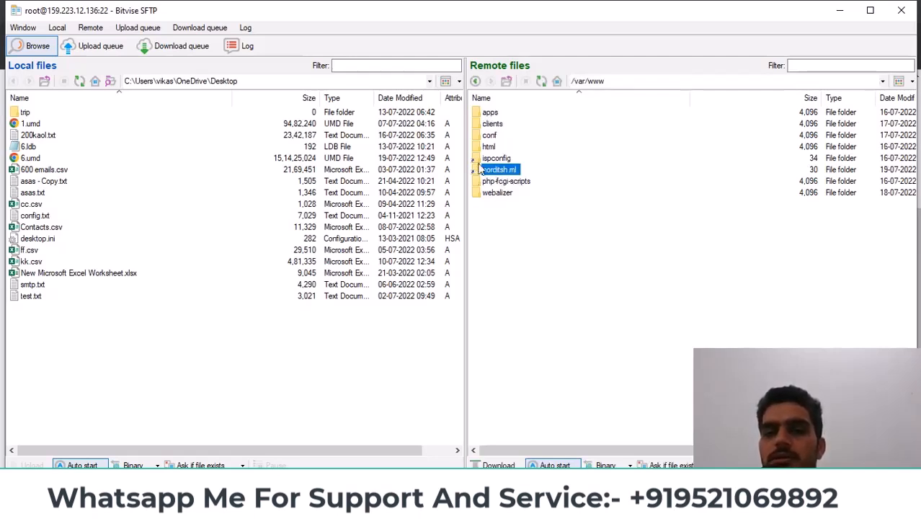
{"action": "left_click", "coordinate": [489, 124]}
{"action": "double_click", "coordinate": [482, 126]}
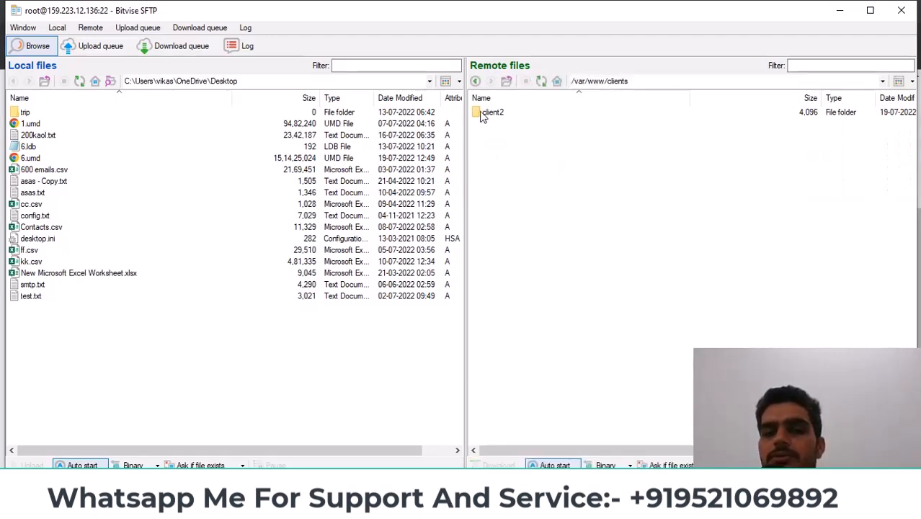
{"action": "double_click", "coordinate": [482, 113]}
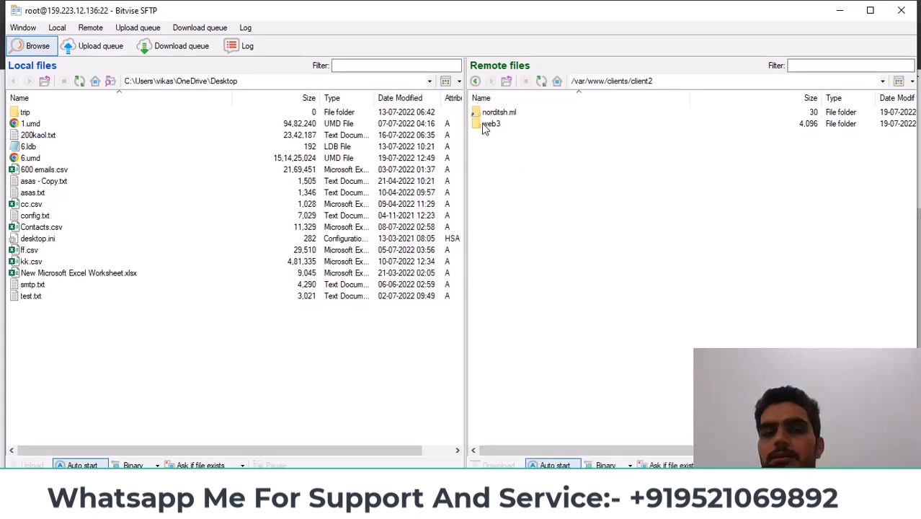
{"action": "double_click", "coordinate": [485, 124]}
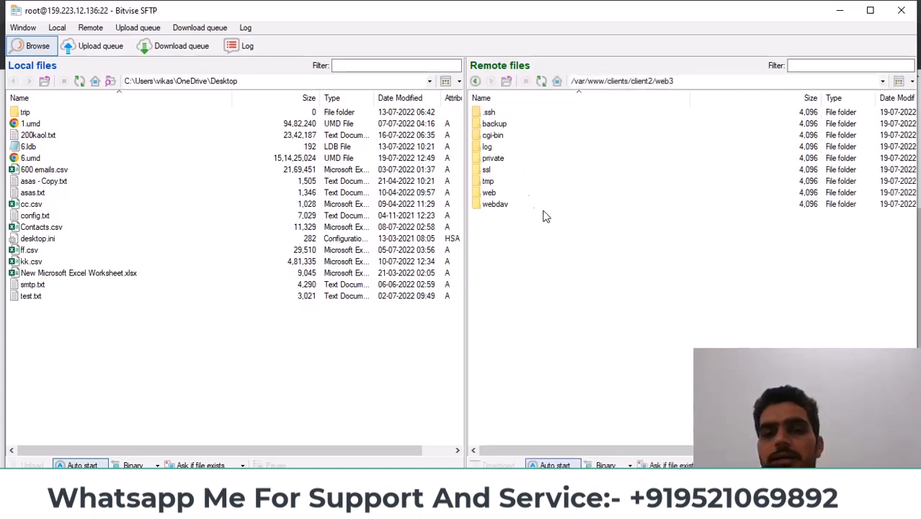
{"action": "left_click", "coordinate": [681, 81]}
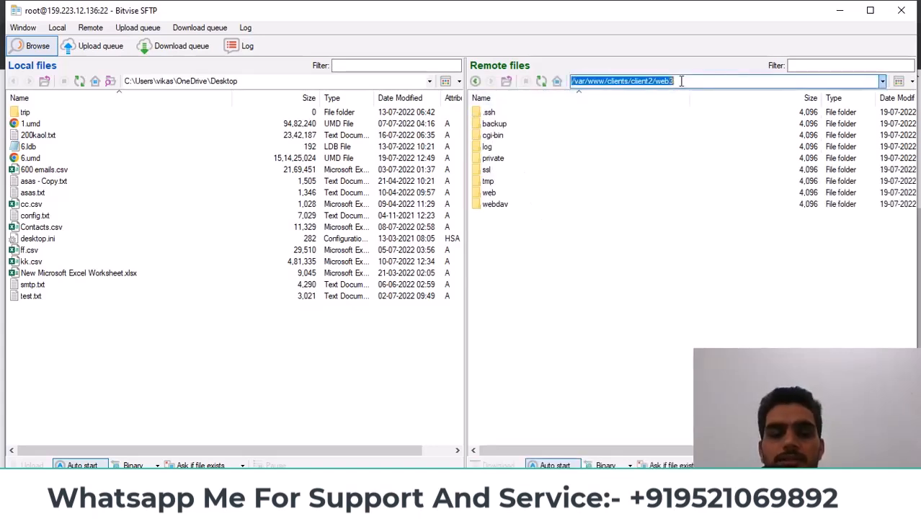
{"action": "left_click", "coordinate": [682, 81]}
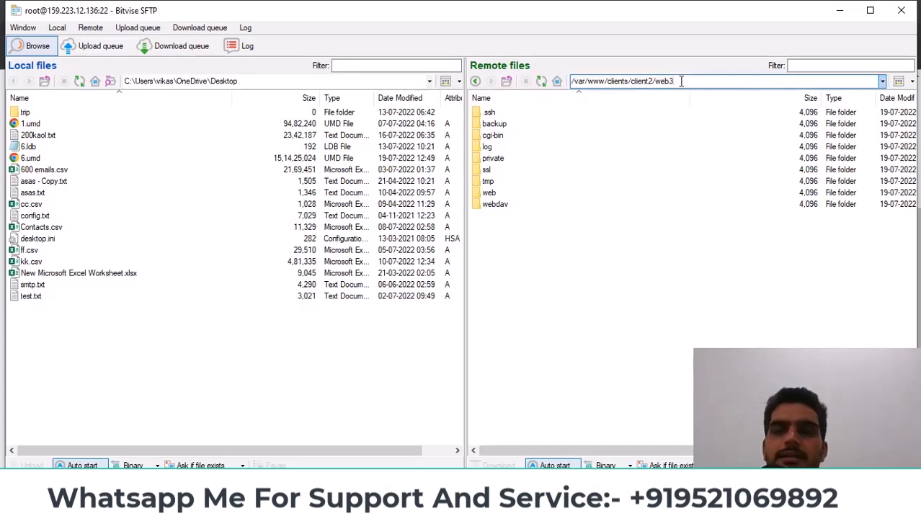
{"action": "left_click", "coordinate": [670, 378]}
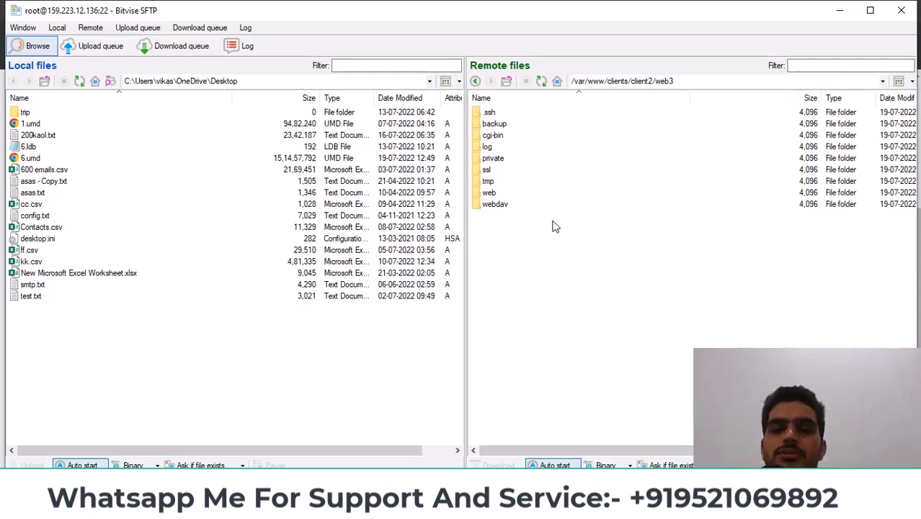
Open the web folder and erase standard_index.html, confirming with Yes
{"action": "left_click", "coordinate": [491, 194]}
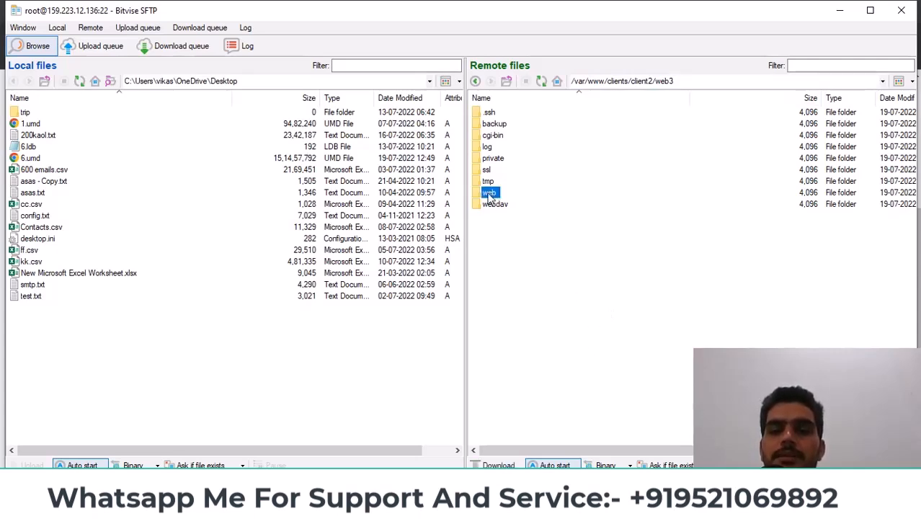
{"action": "double_click", "coordinate": [489, 193]}
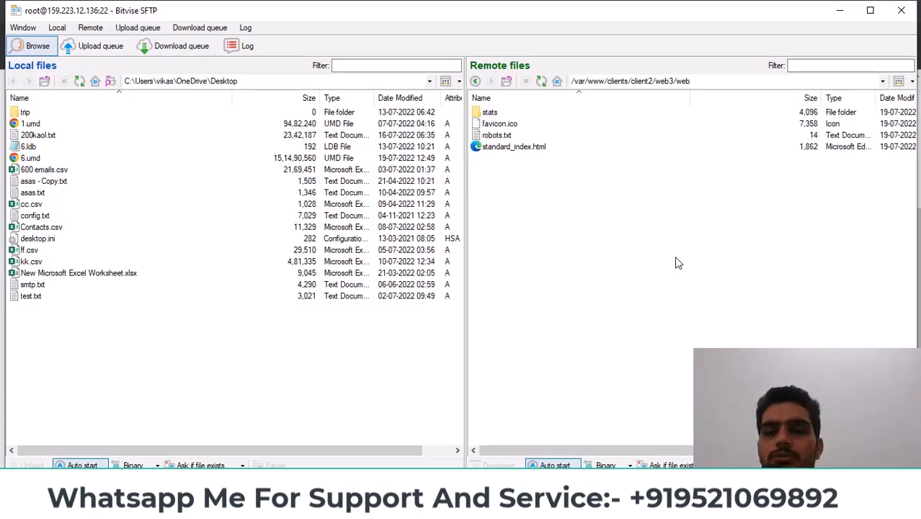
{"action": "left_click", "coordinate": [514, 147]}
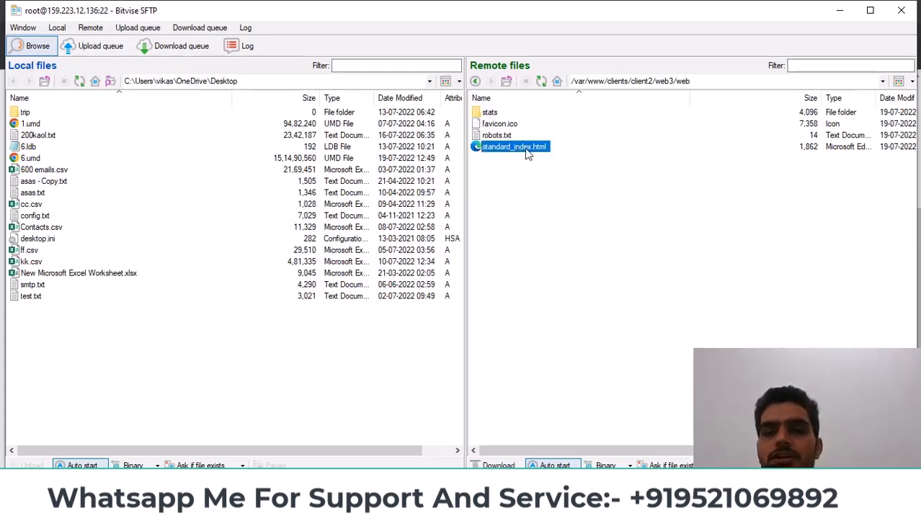
{"action": "right_click", "coordinate": [539, 155]}
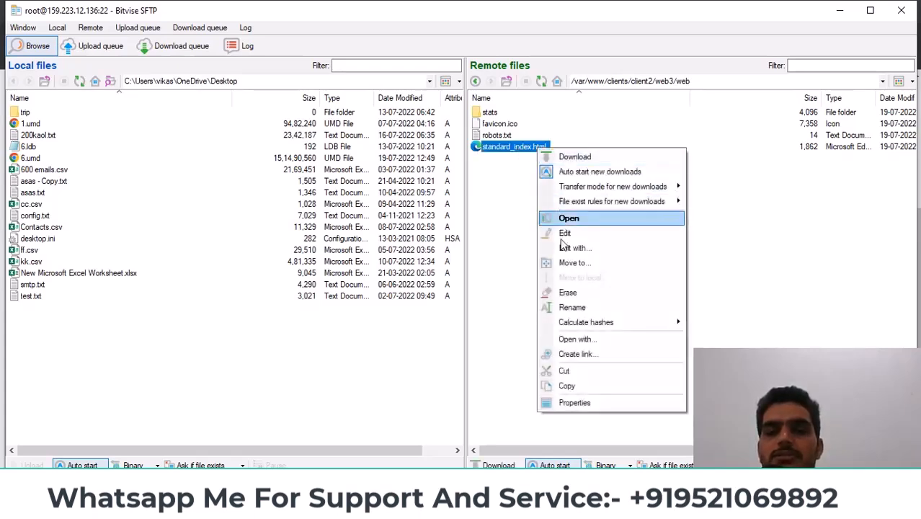
{"action": "left_click", "coordinate": [583, 297]}
{"action": "left_click", "coordinate": [503, 283]}
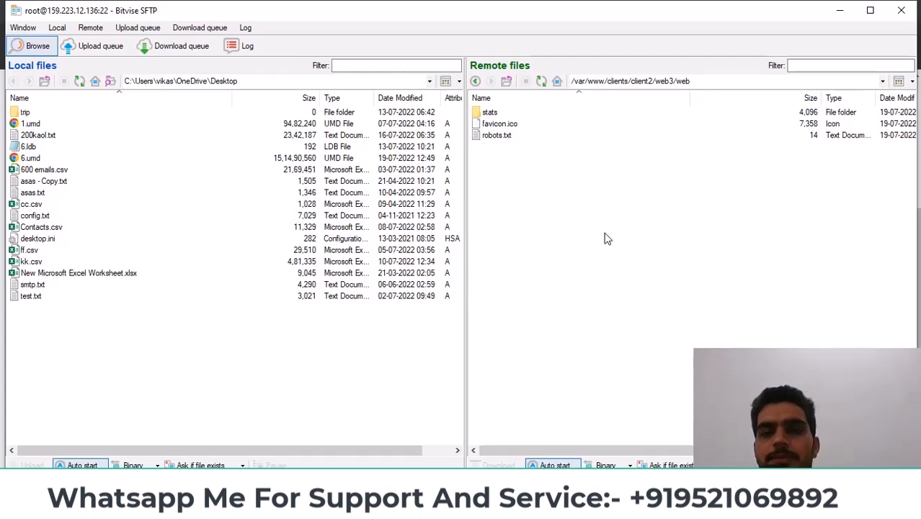
Copy the web folder's path and open a new terminal console in Bitvise SSH Client
{"action": "left_click", "coordinate": [703, 83]}
{"action": "right_click", "coordinate": [637, 87]}
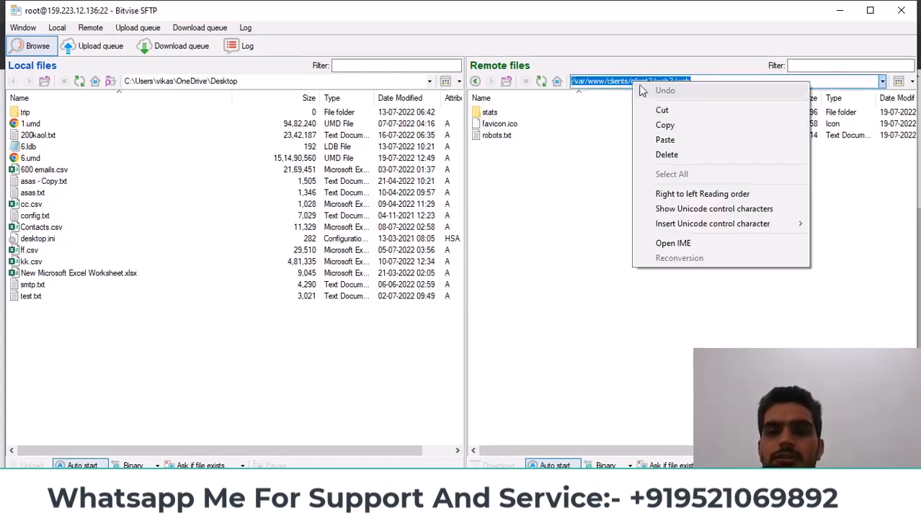
{"action": "left_click", "coordinate": [665, 124]}
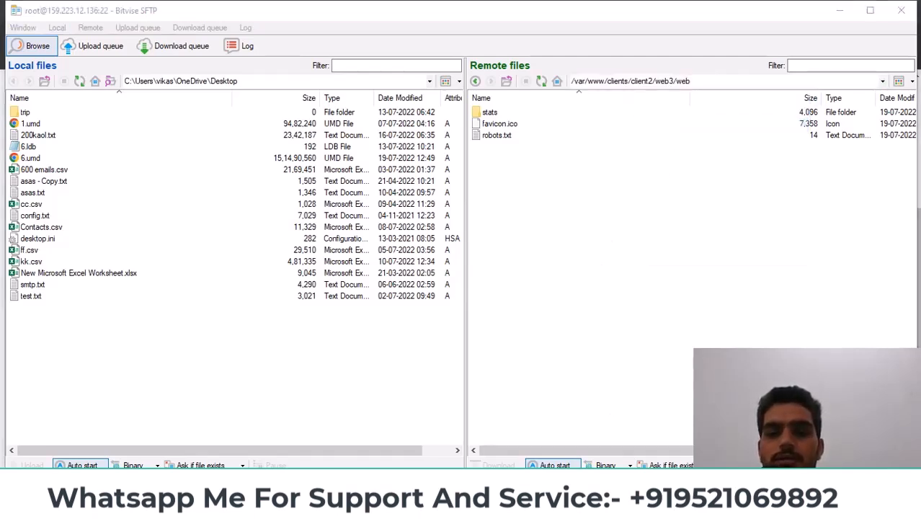
{"action": "left_click", "coordinate": [554, 449]}
{"action": "left_click", "coordinate": [287, 220]}
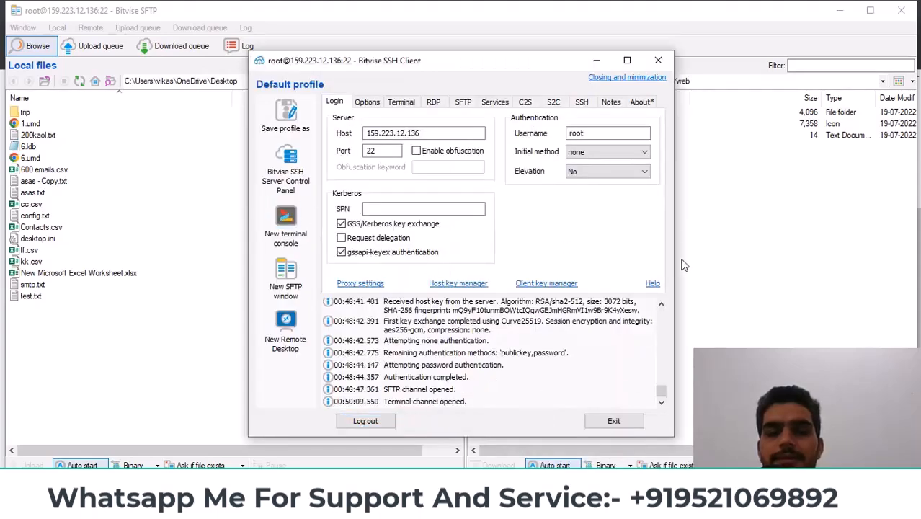
Run cd with the pasted path to enter /var/www/clients/client2/web3/web
{"action": "type", "text": "cd"}
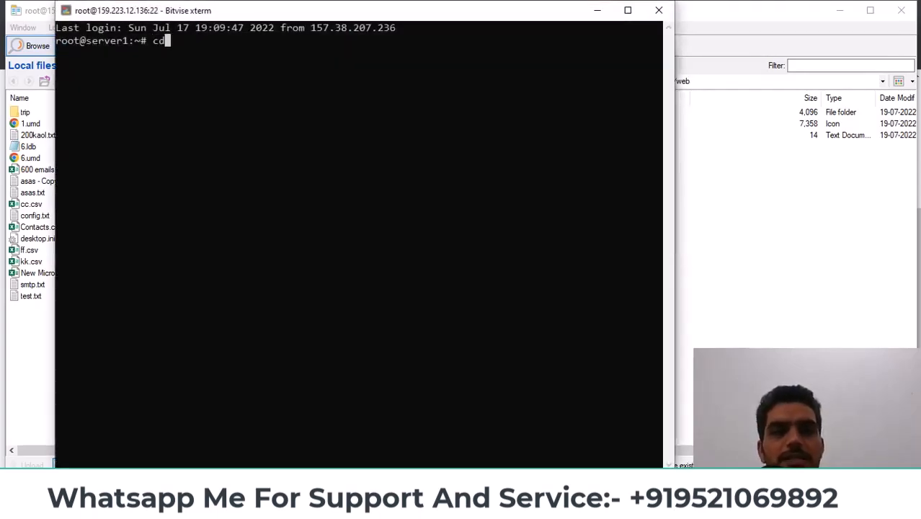
{"action": "key", "text": "shift+Insert"}
{"action": "key", "text": "Return"}
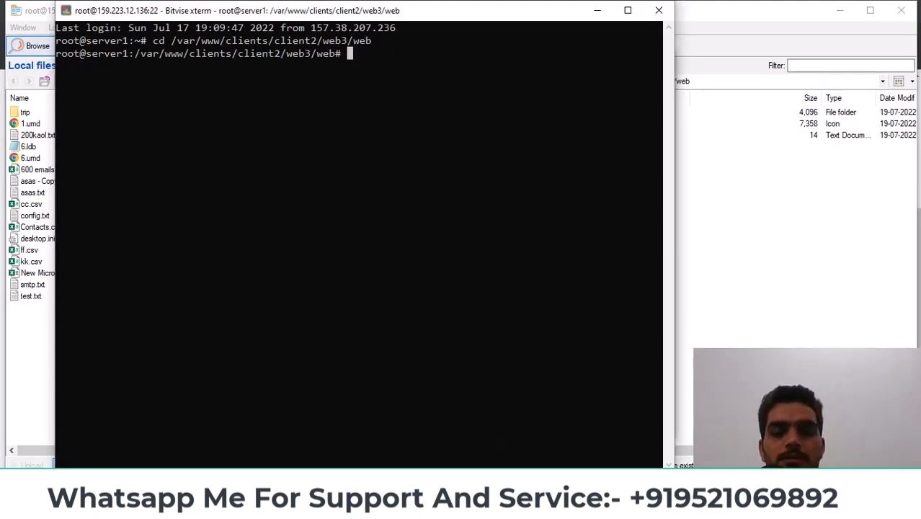
{"action": "left_click", "coordinate": [456, 405]}
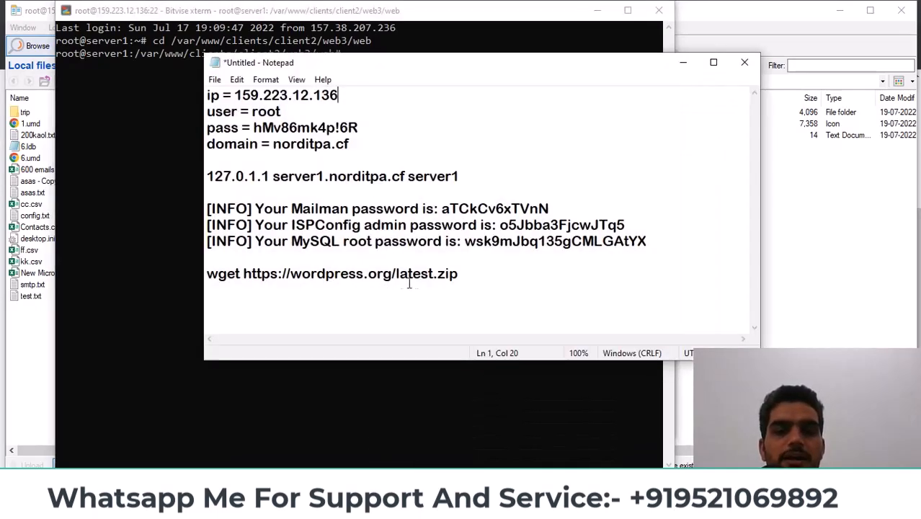
{"action": "left_click_drag", "start_coordinate": [459, 274], "coordinate": [207, 274]}
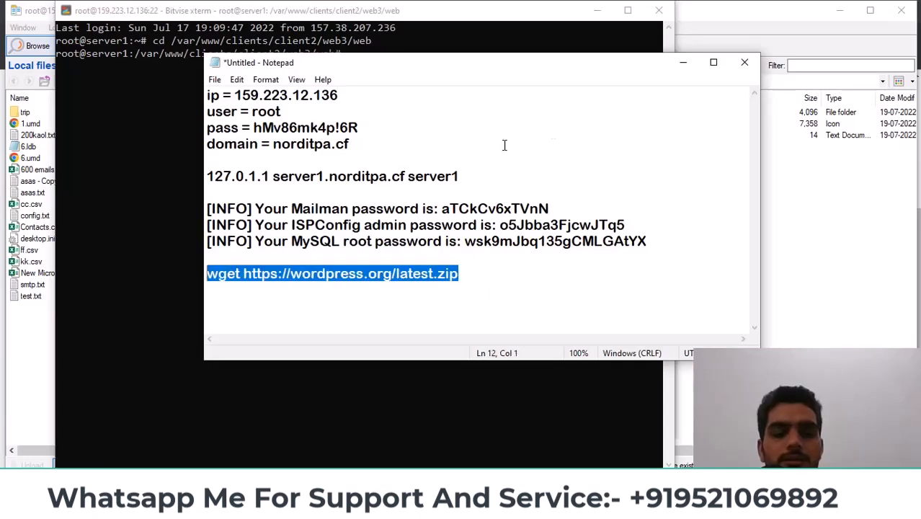
{"action": "left_click", "coordinate": [683, 62]}
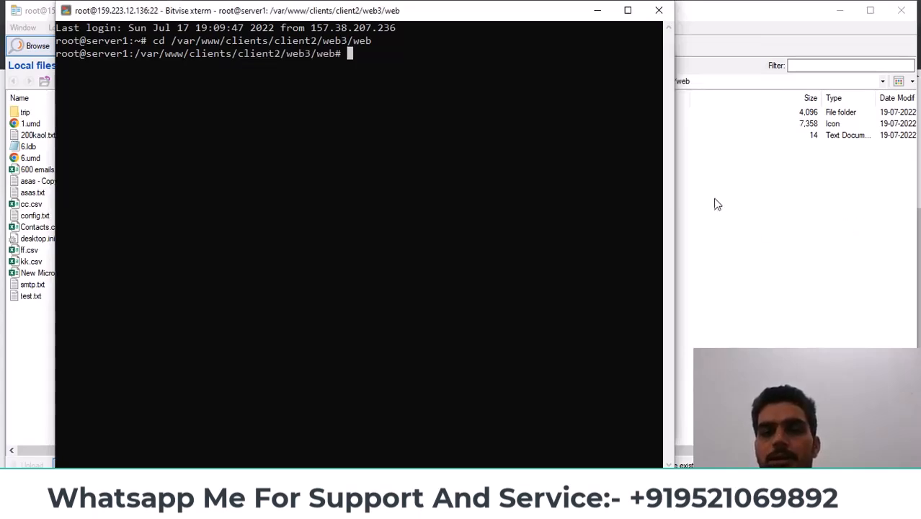
{"action": "key", "text": "ctrl+v"}
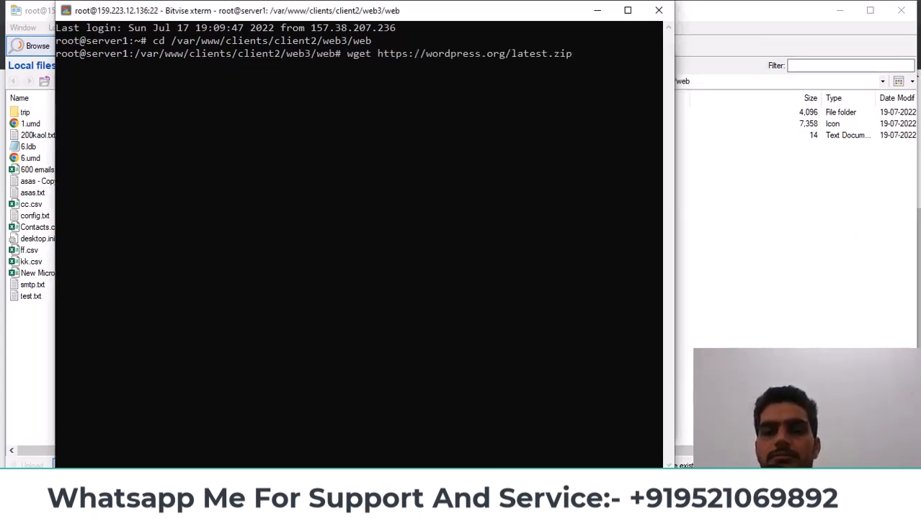
{"action": "left_click_drag", "start_coordinate": [378, 54], "coordinate": [572, 53]}
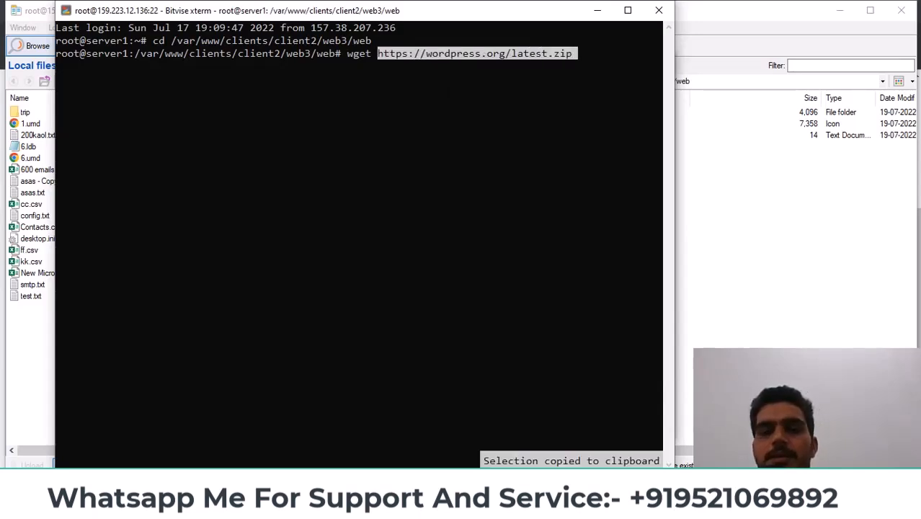
{"action": "key", "text": "Return"}
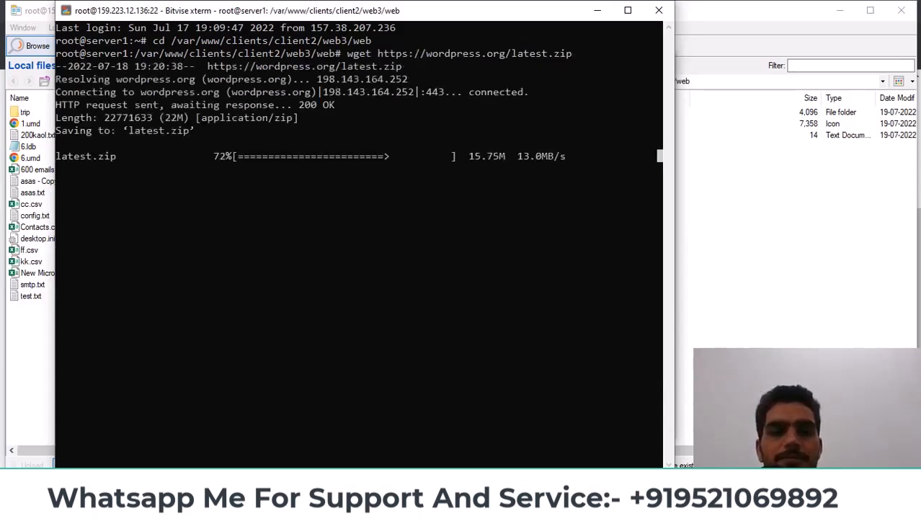
Refresh the SFTP remote list so latest.zip appears
{"action": "left_click", "coordinate": [730, 240]}
{"action": "right_click", "coordinate": [576, 198]}
{"action": "left_click", "coordinate": [607, 224]}
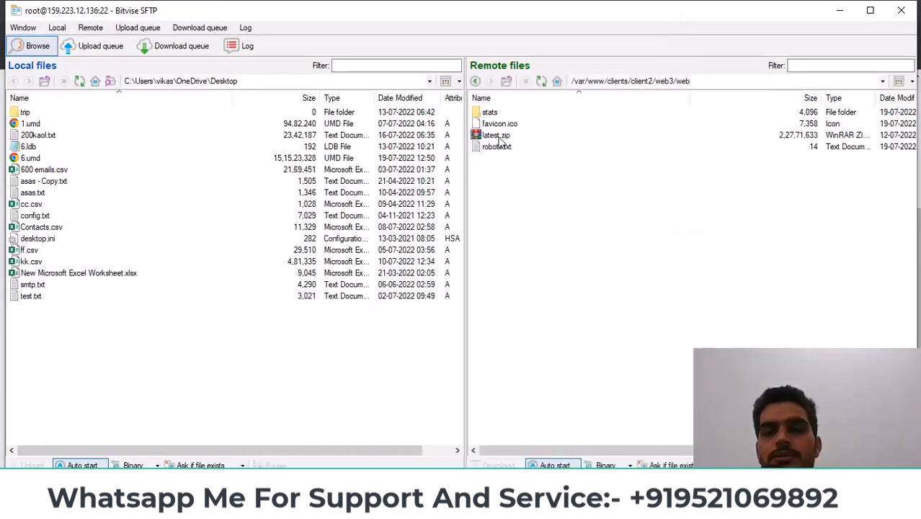
Select latest.zip in SFTP, then run ls in the xterm to list the web folder
{"action": "left_click", "coordinate": [497, 137]}
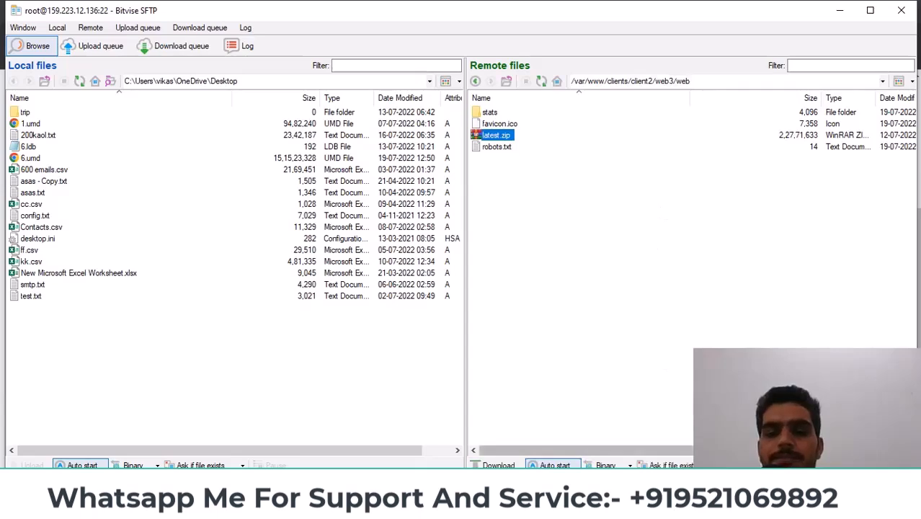
{"action": "key", "text": "alt+Tab"}
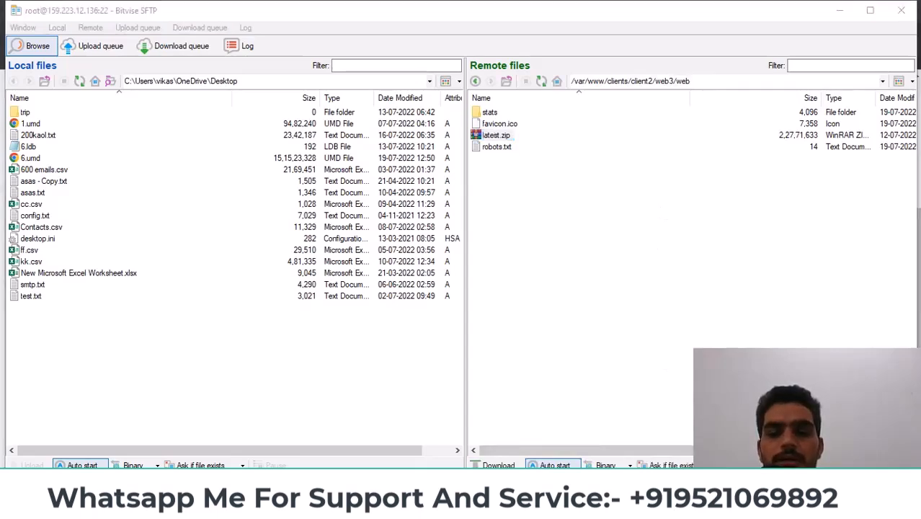
{"action": "type", "text": "ls"}
{"action": "key", "text": "Return"}
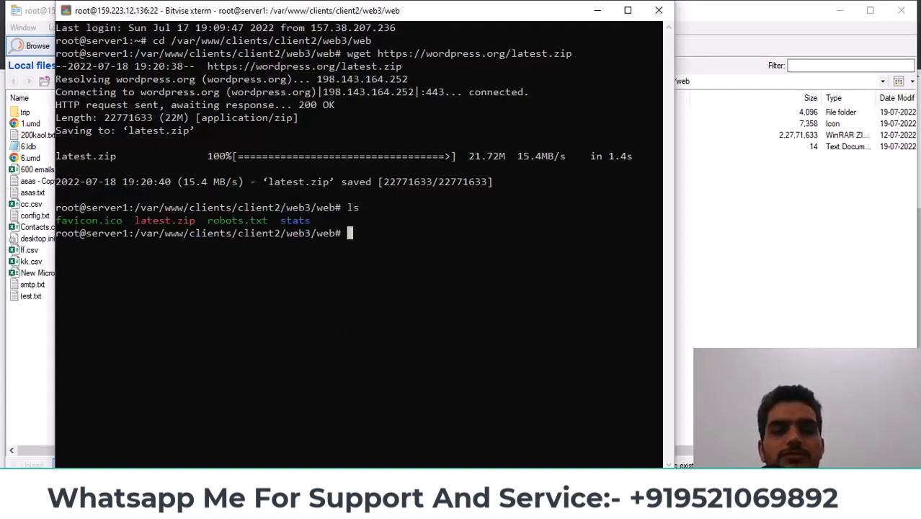
Run 'unzip latest.zip' in the xterm to extract WordPress
{"action": "double_click", "coordinate": [152, 220]}
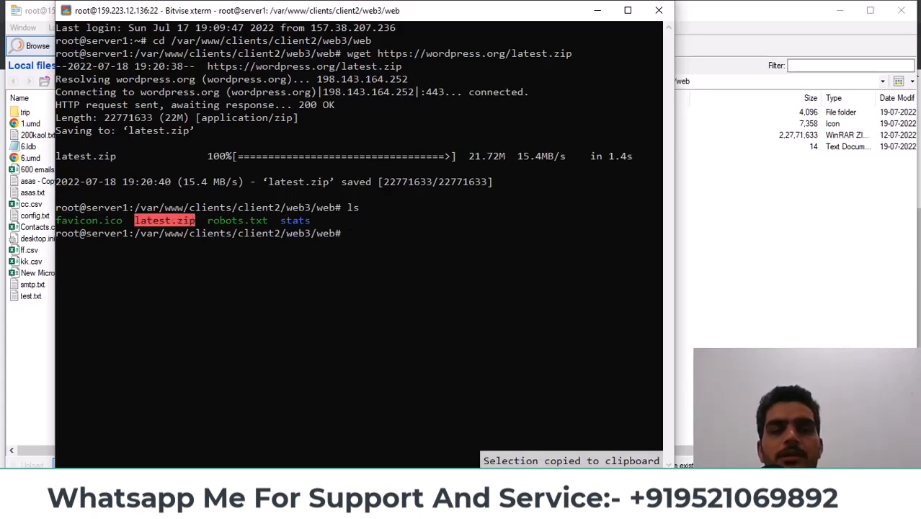
{"action": "left_click", "coordinate": [160, 221]}
{"action": "type", "text": "unzip"}
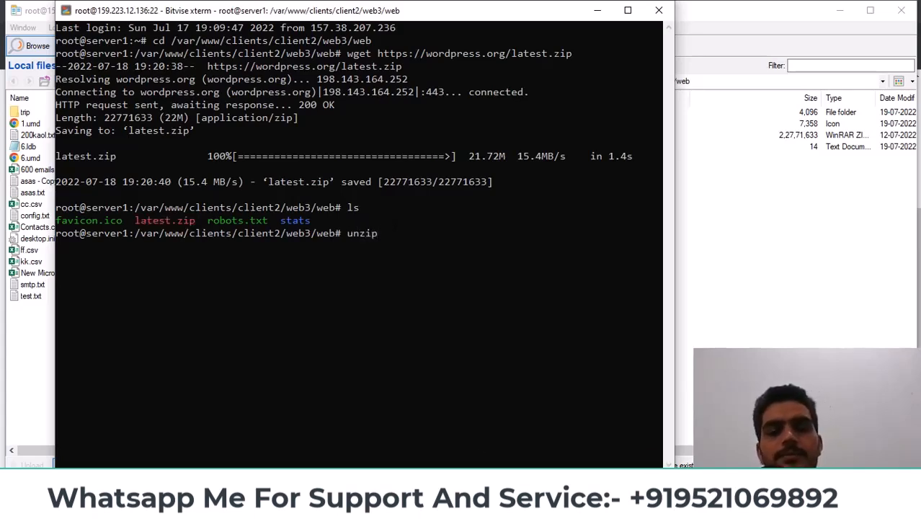
{"action": "key", "text": "shift+Insert"}
{"action": "key", "text": "Return"}
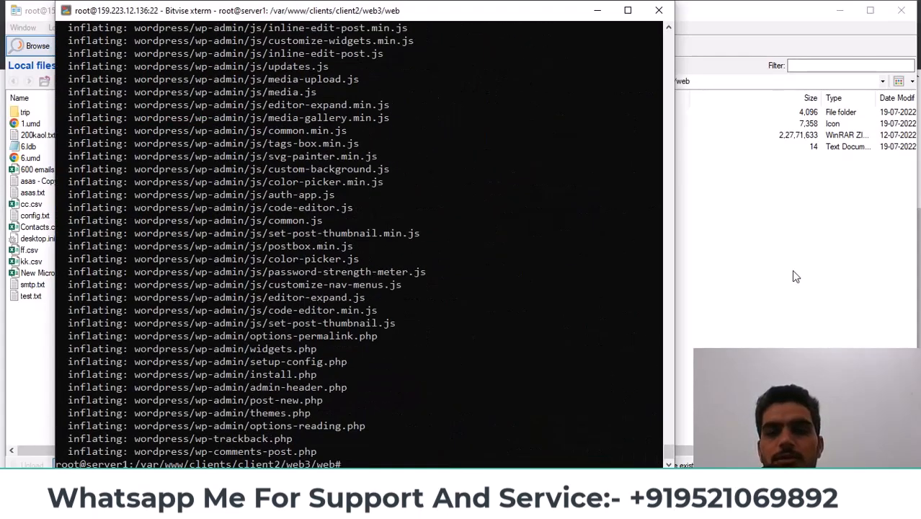
Refresh the SFTP remote list to show the new wordpress folder
{"action": "left_click", "coordinate": [764, 276]}
{"action": "right_click", "coordinate": [533, 193]}
{"action": "left_click", "coordinate": [562, 219]}
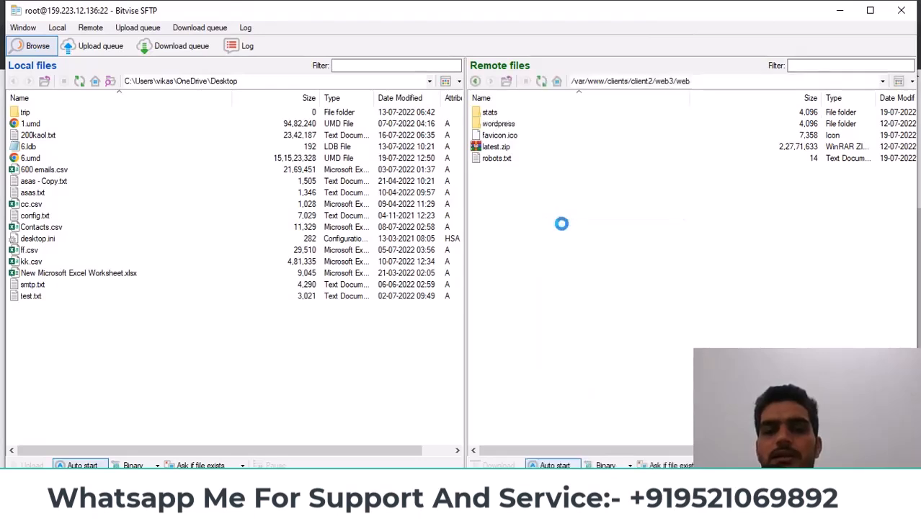
Open the wordpress folder and select all the WordPress files inside it
{"action": "double_click", "coordinate": [486, 124]}
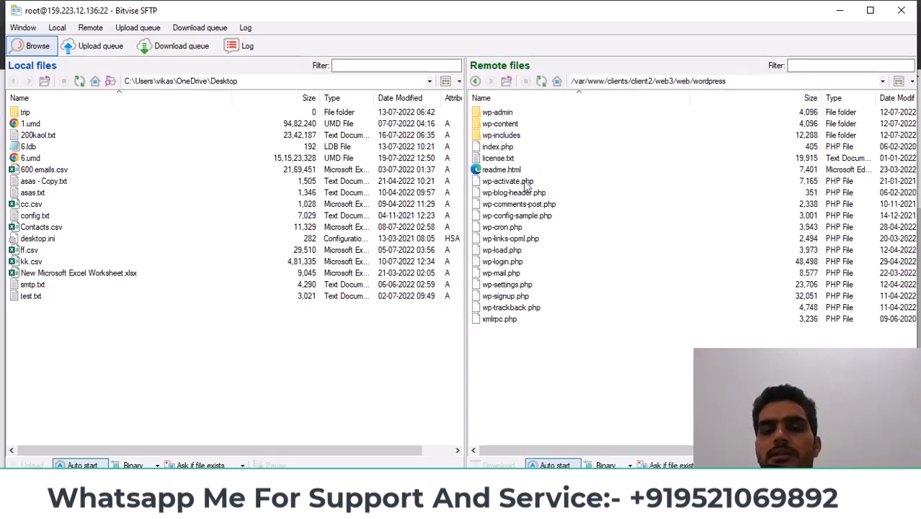
{"action": "left_click", "coordinate": [507, 84]}
{"action": "double_click", "coordinate": [488, 124]}
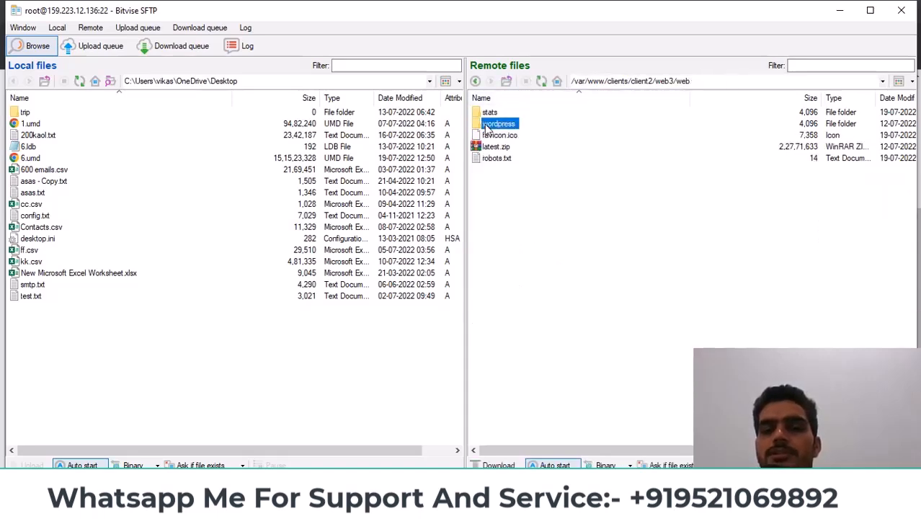
{"action": "left_click_drag", "start_coordinate": [594, 342], "coordinate": [469, 106]}
{"action": "left_click", "coordinate": [506, 81]}
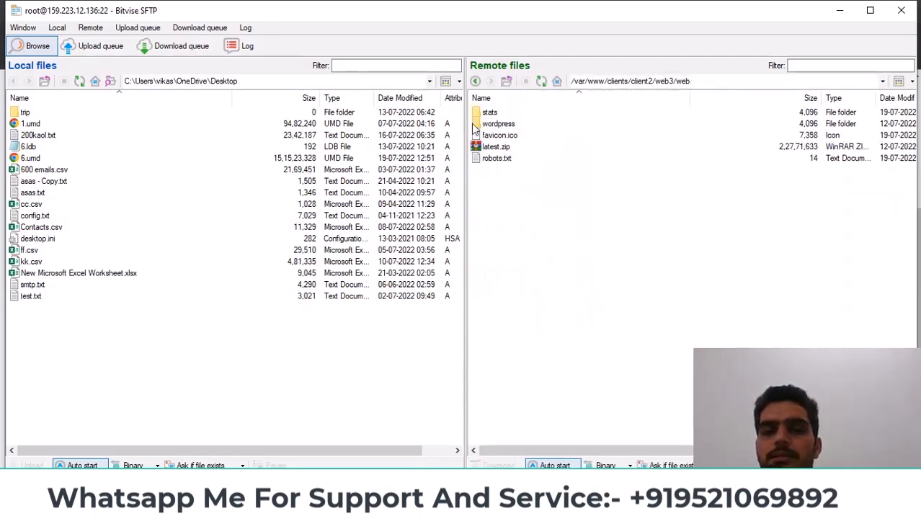
{"action": "double_click", "coordinate": [498, 124]}
{"action": "left_click_drag", "start_coordinate": [504, 348], "coordinate": [476, 111]}
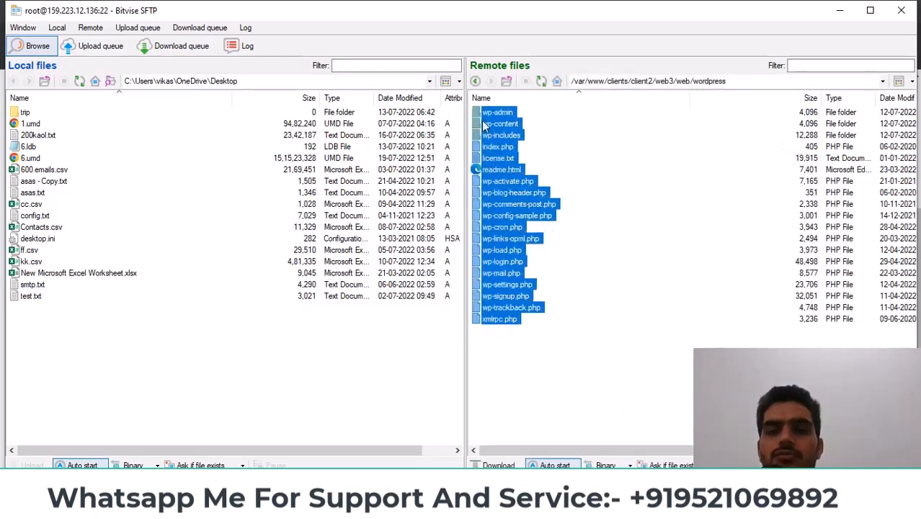
Move the selected files to /var/www/clients/client2/web3/web/ and check them there
{"action": "right_click", "coordinate": [483, 121]}
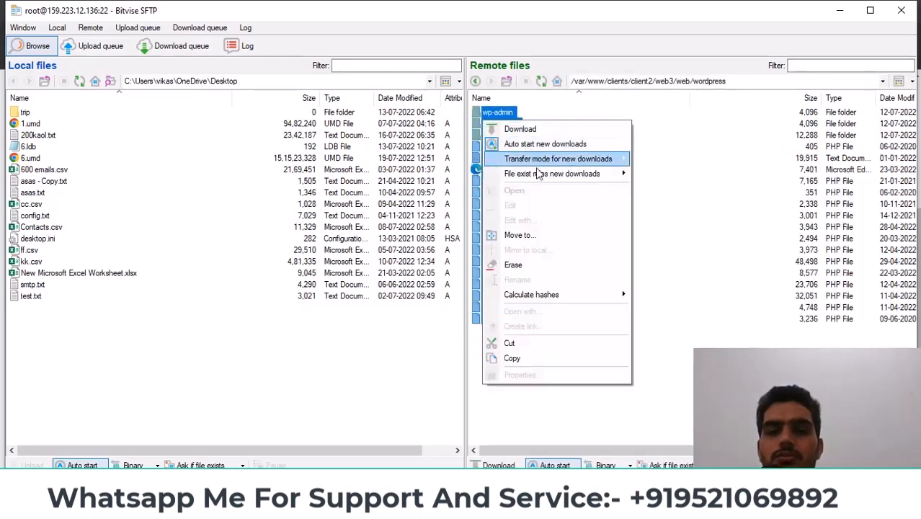
{"action": "left_click", "coordinate": [546, 235]}
{"action": "left_click", "coordinate": [476, 244]}
{"action": "left_click_drag", "start_coordinate": [454, 244], "coordinate": [539, 245]}
{"action": "key", "text": "BackSpace"}
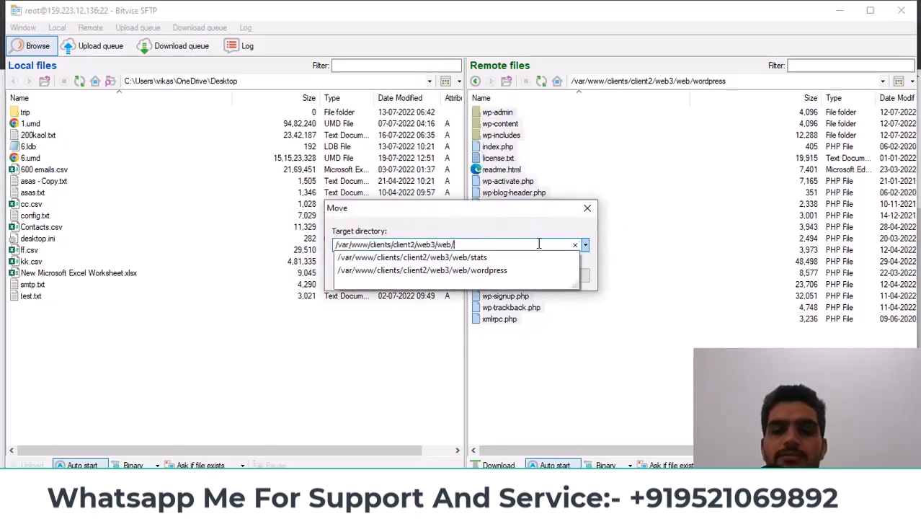
{"action": "left_click", "coordinate": [500, 221]}
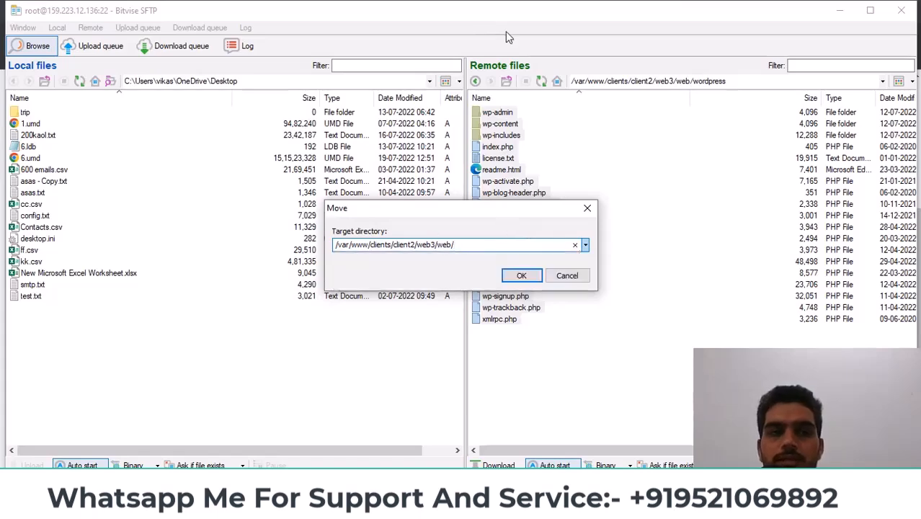
{"action": "left_click", "coordinate": [522, 276]}
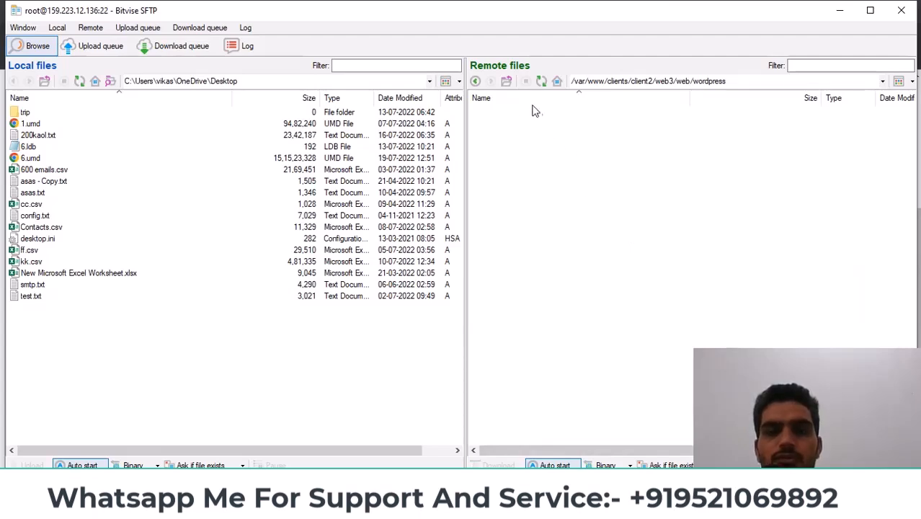
{"action": "left_click", "coordinate": [506, 81]}
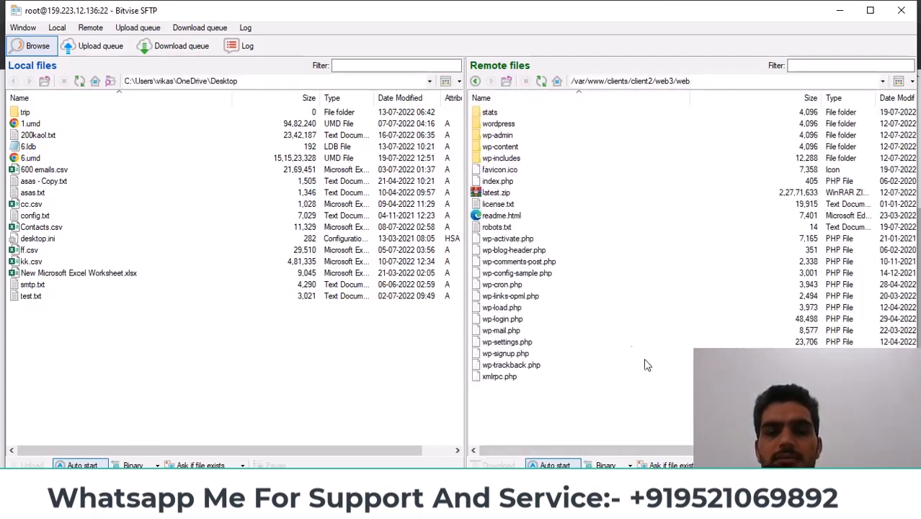
{"action": "left_click_drag", "start_coordinate": [601, 414], "coordinate": [479, 133]}
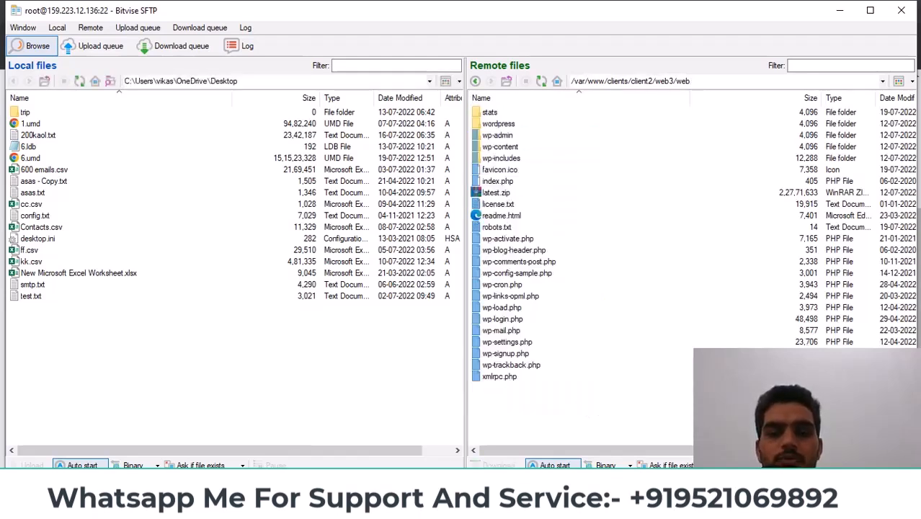
Reload norditsh.ml in Chrome's second tab to bring up the WordPress installer
{"action": "mouse_move", "coordinate": [370, 501]}
{"action": "left_click", "coordinate": [375, 459]}
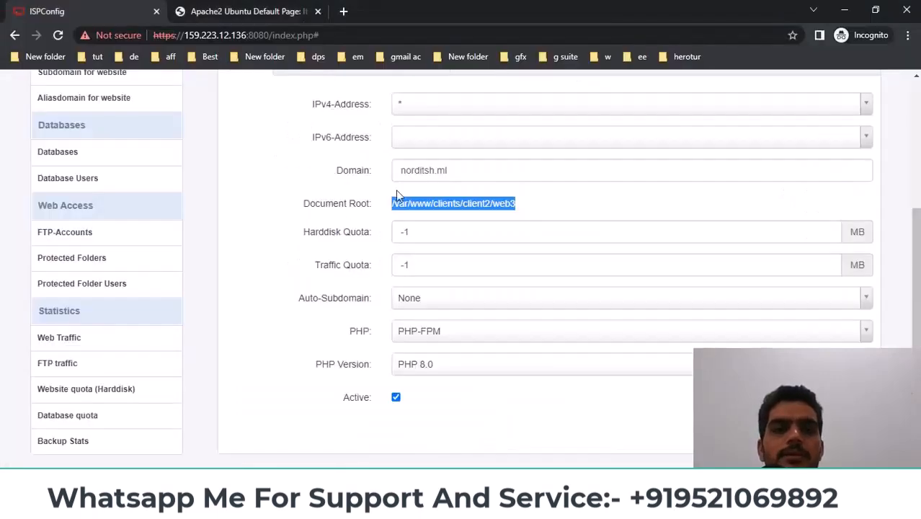
{"action": "left_click_drag", "start_coordinate": [450, 173], "coordinate": [369, 173]}
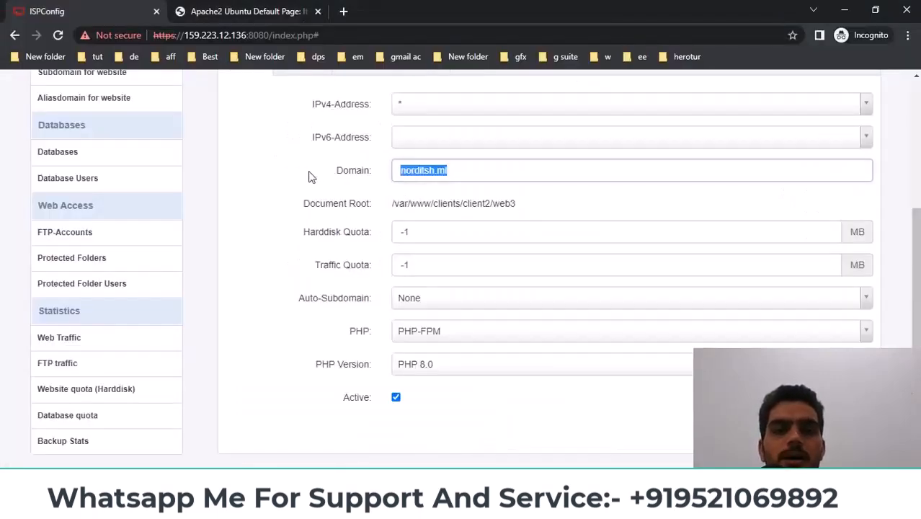
{"action": "left_click", "coordinate": [260, 12]}
{"action": "left_click", "coordinate": [258, 36]}
{"action": "left_click", "coordinate": [258, 36]}
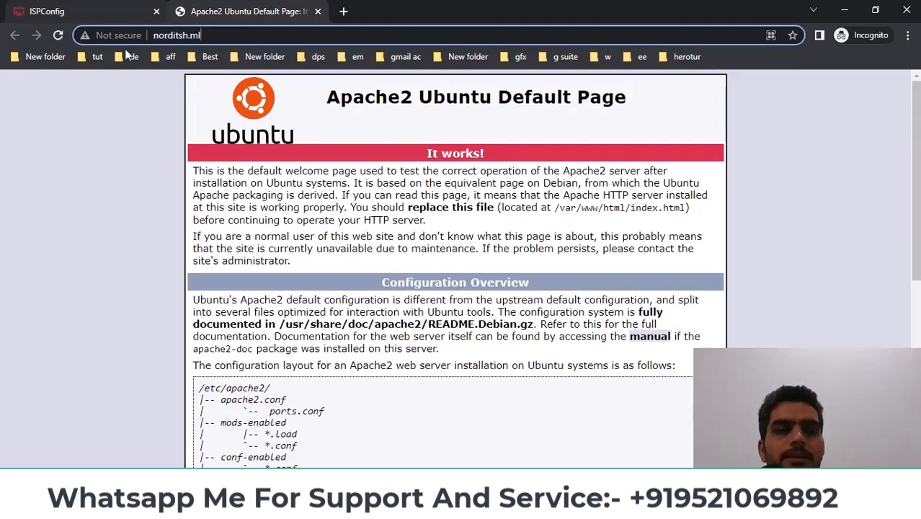
{"action": "left_click", "coordinate": [57, 37]}
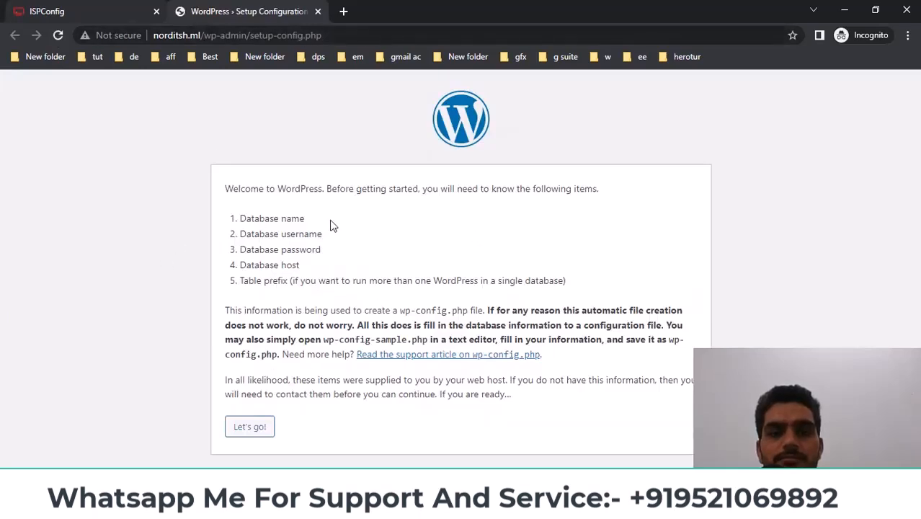
Start the WordPress setup to reach the prefilled database connection form
{"action": "left_click_drag", "start_coordinate": [227, 188], "coordinate": [625, 180]}
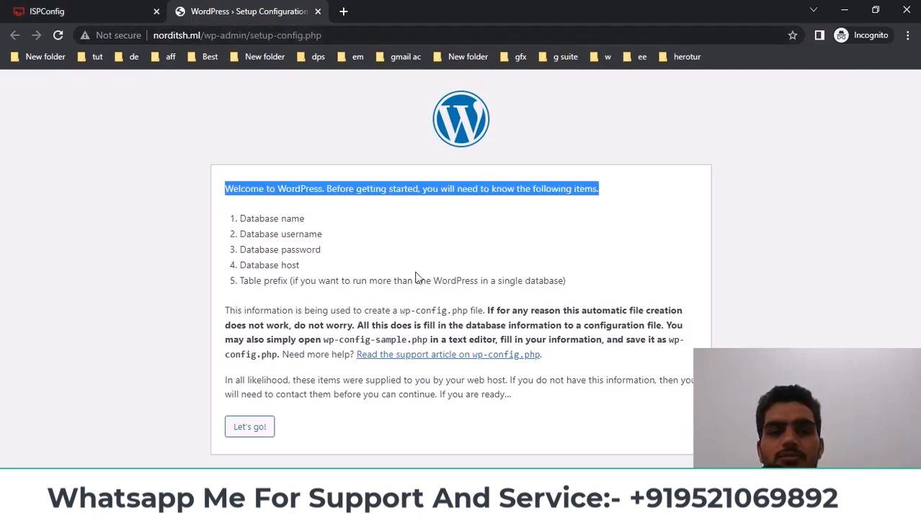
{"action": "left_click", "coordinate": [249, 426]}
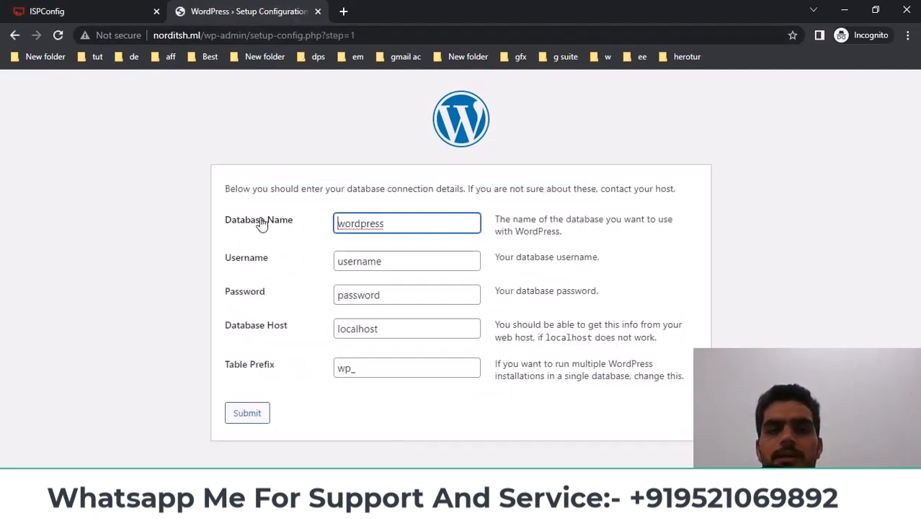
{"action": "left_click_drag", "start_coordinate": [214, 216], "coordinate": [314, 228]}
{"action": "left_click_drag", "start_coordinate": [245, 264], "coordinate": [245, 295]}
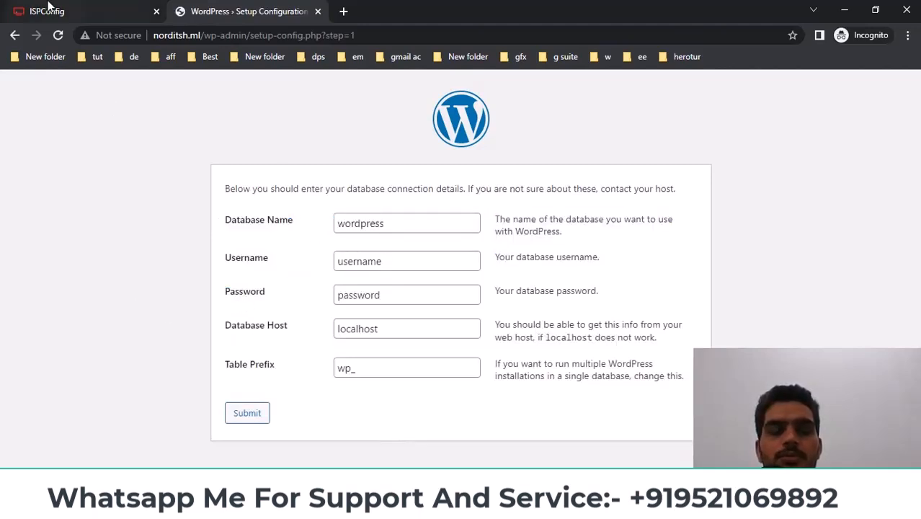
{"action": "left_click", "coordinate": [65, 11]}
Add a new MySQL database assigned to site norditsh.ml in ISPConfig and save it
{"action": "scroll", "coordinate": [445, 317], "scroll_direction": "down", "scroll_amount": 3}
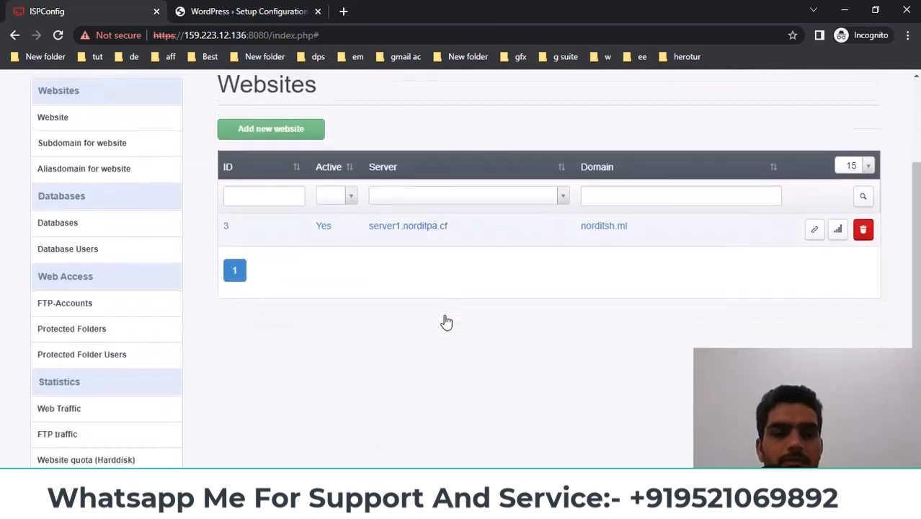
{"action": "scroll", "coordinate": [196, 270], "scroll_direction": "up", "scroll_amount": 3}
{"action": "scroll", "coordinate": [123, 264], "scroll_direction": "down", "scroll_amount": 1}
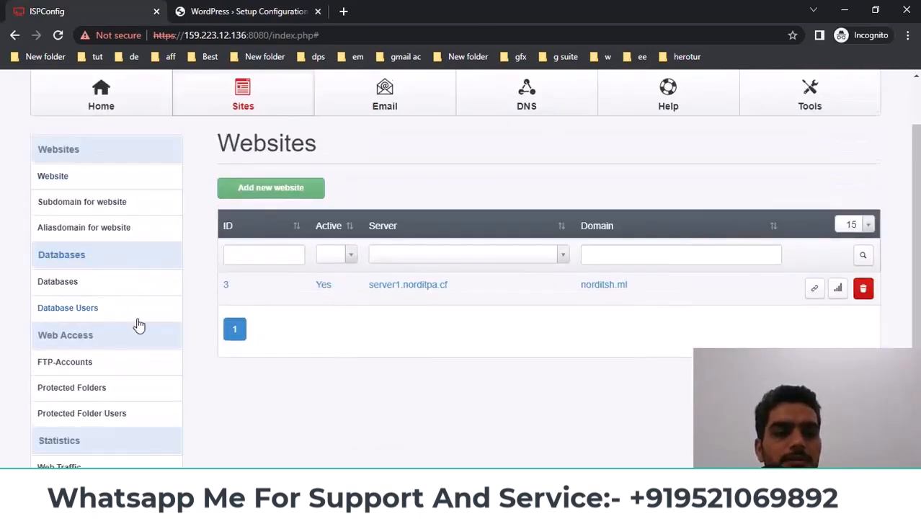
{"action": "scroll", "coordinate": [140, 323], "scroll_direction": "down", "scroll_amount": 1}
{"action": "left_click", "coordinate": [58, 215]}
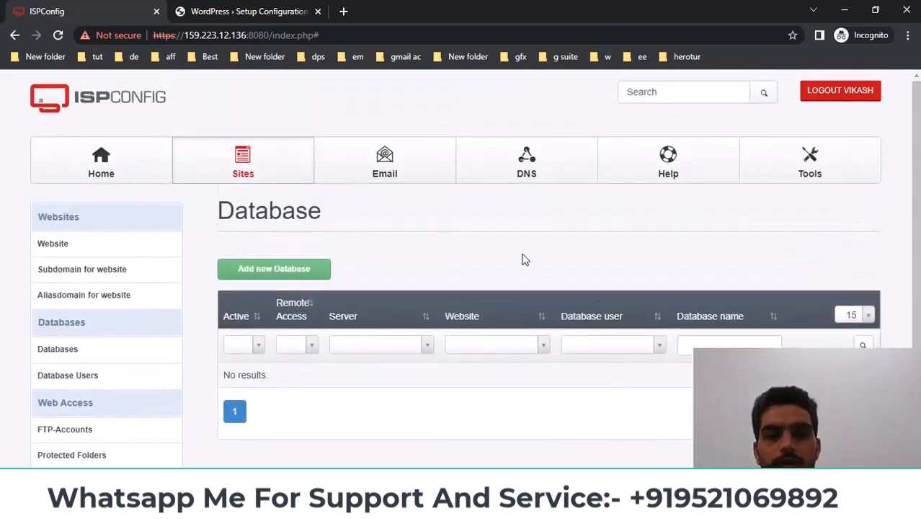
{"action": "left_click", "coordinate": [265, 274]}
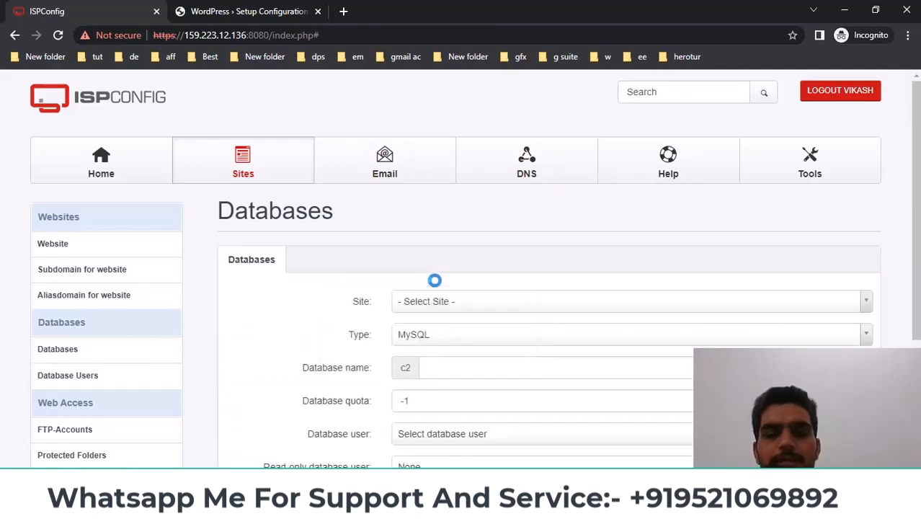
{"action": "scroll", "coordinate": [434, 294], "scroll_direction": "down", "scroll_amount": 1}
{"action": "left_click", "coordinate": [438, 237]}
{"action": "left_click", "coordinate": [439, 294]}
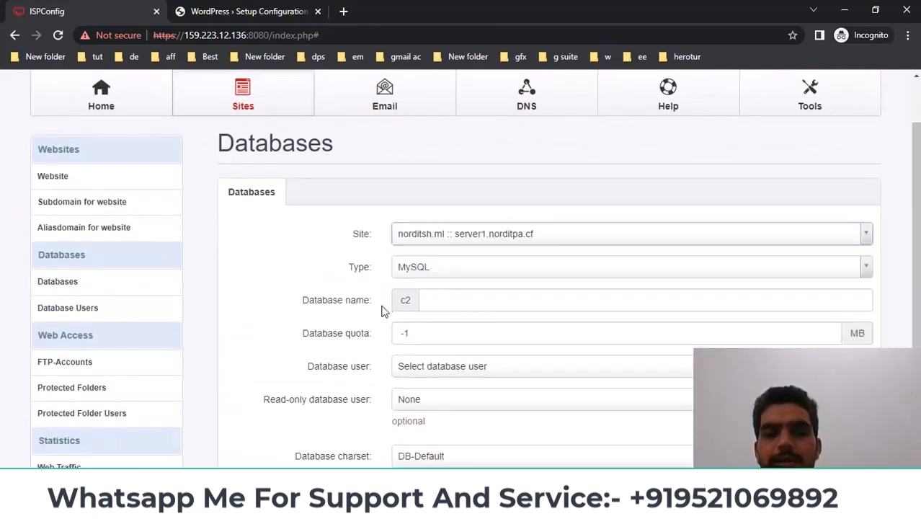
{"action": "left_click", "coordinate": [448, 303]}
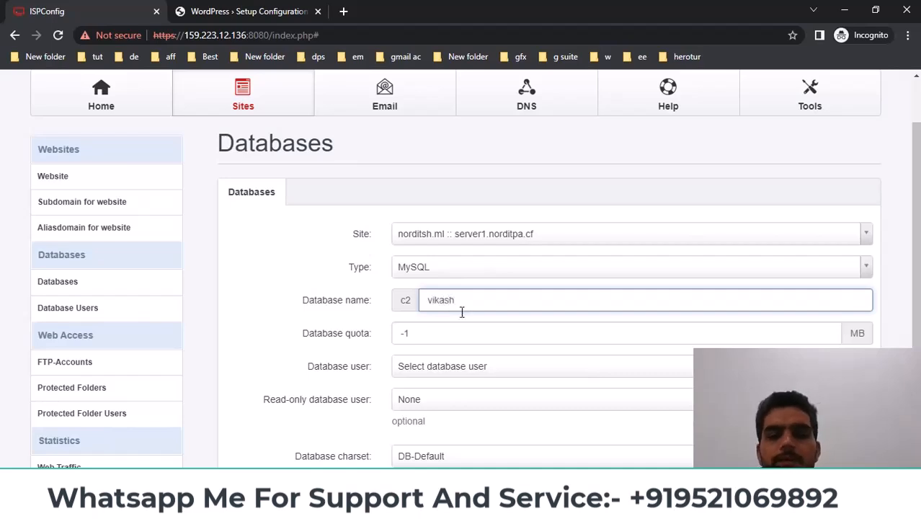
{"action": "scroll", "coordinate": [468, 325], "scroll_direction": "down", "scroll_amount": 3}
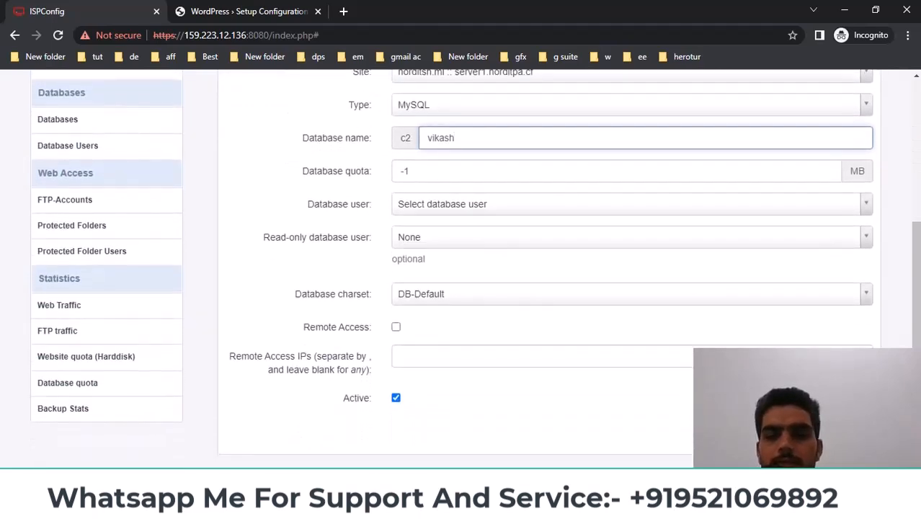
{"action": "key", "text": "Return"}
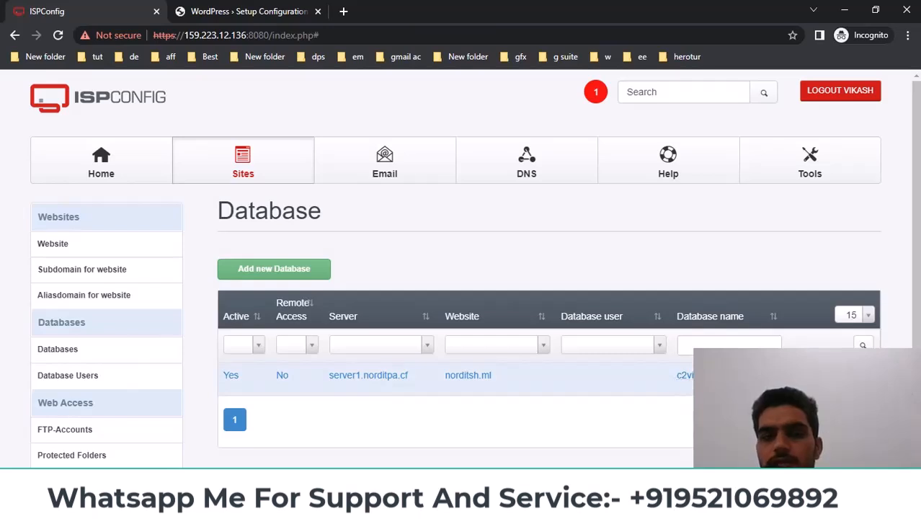
Replace 'wordpress' in WordPress's Database Name field with the new database's name
{"action": "left_click_drag", "start_coordinate": [703, 376], "coordinate": [683, 378]}
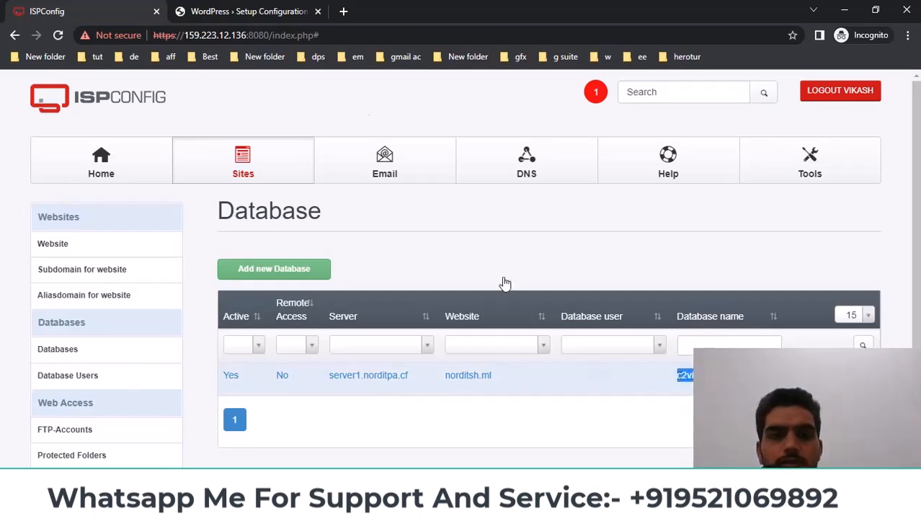
{"action": "left_click", "coordinate": [238, 11]}
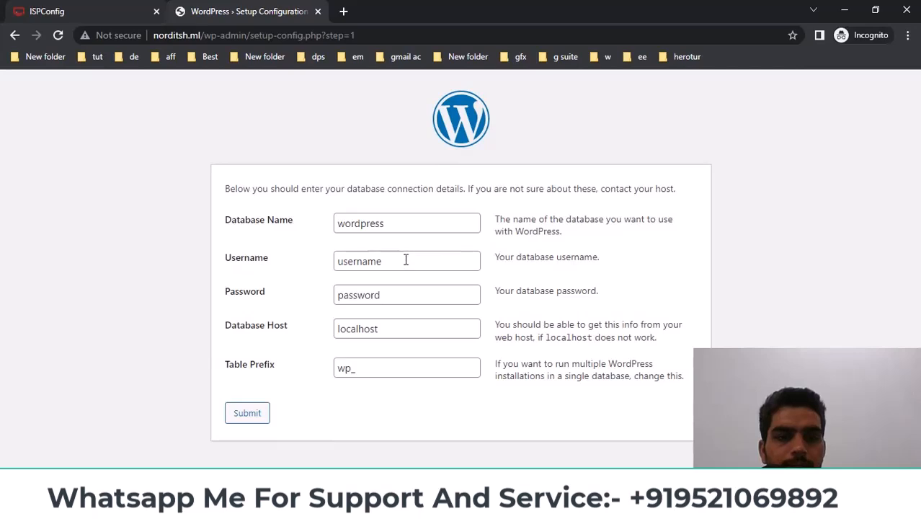
{"action": "left_click_drag", "start_coordinate": [423, 222], "coordinate": [255, 237]}
{"action": "type", "text": "c2vikash"}
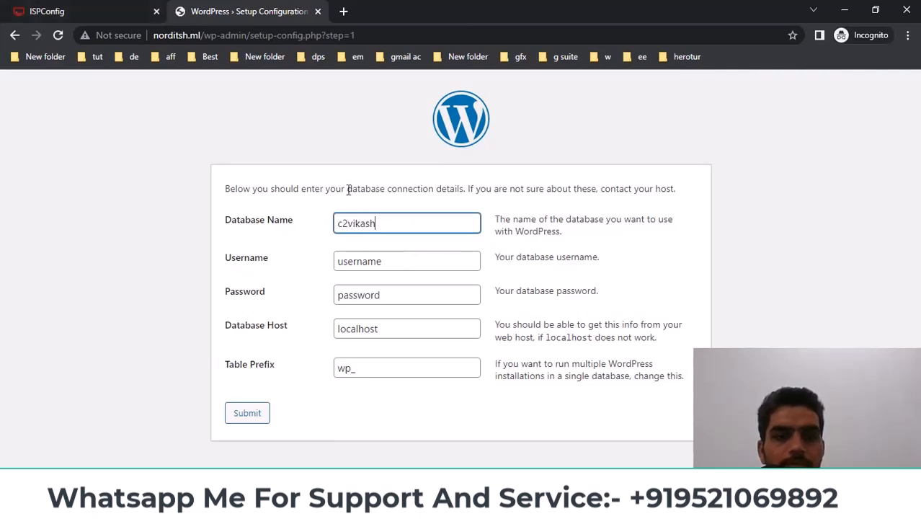
{"action": "left_click", "coordinate": [65, 8]}
{"action": "scroll", "coordinate": [625, 339], "scroll_direction": "down", "scroll_amount": 1}
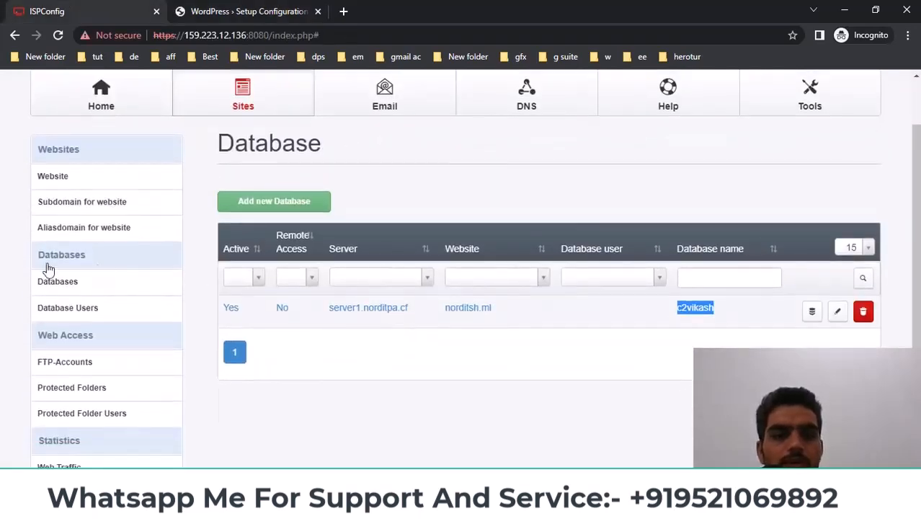
Add a new database user with the saved server password from the notes in both password fields
{"action": "left_click_drag", "start_coordinate": [24, 311], "coordinate": [111, 308]}
{"action": "left_click", "coordinate": [24, 311]}
{"action": "left_click", "coordinate": [96, 313]}
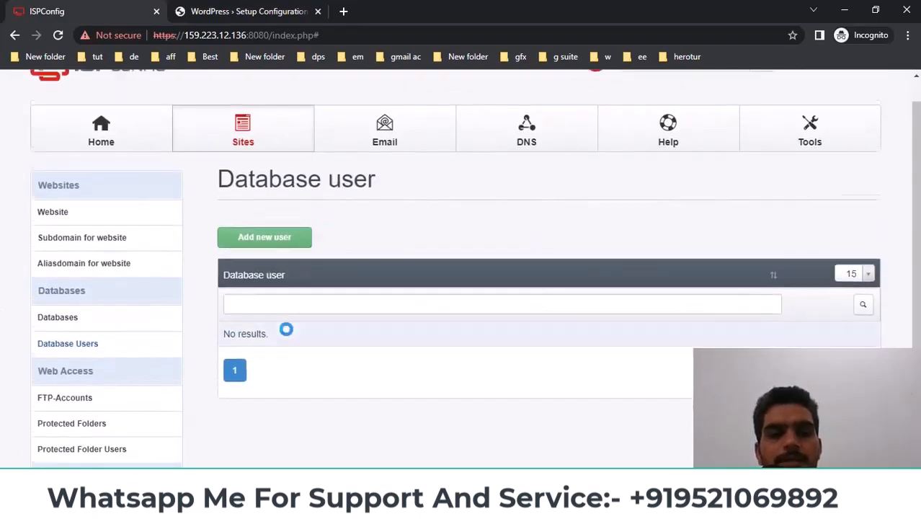
{"action": "left_click", "coordinate": [263, 274]}
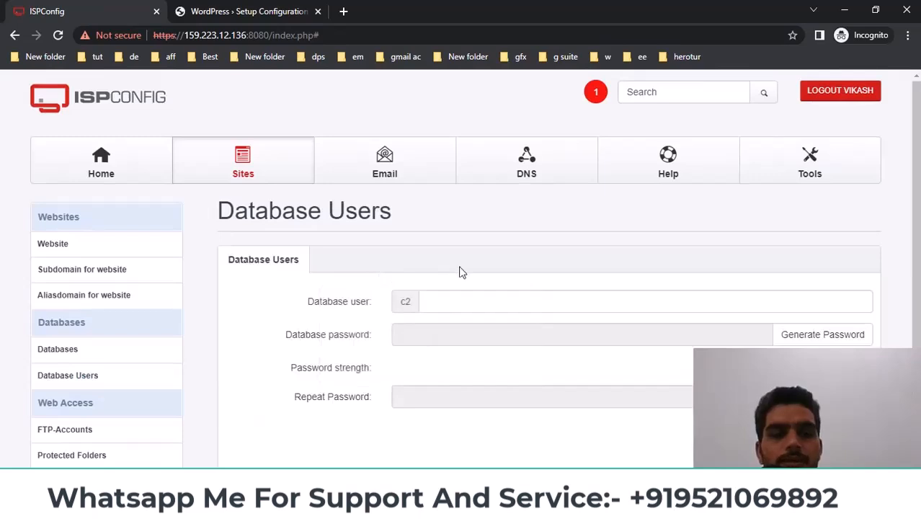
{"action": "scroll", "coordinate": [461, 273], "scroll_direction": "down", "scroll_amount": 1}
{"action": "left_click", "coordinate": [469, 231]}
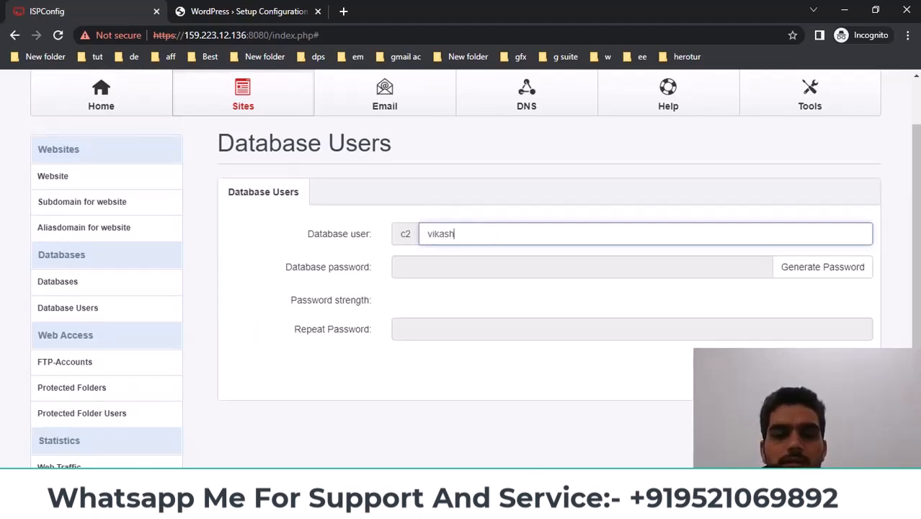
{"action": "mouse_move", "coordinate": [476, 508]}
{"action": "left_click", "coordinate": [403, 429]}
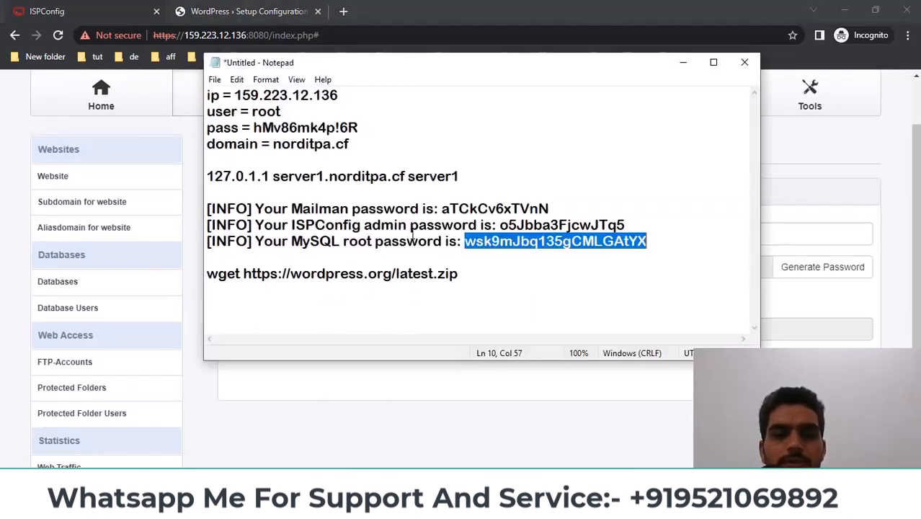
{"action": "left_click_drag", "start_coordinate": [254, 128], "coordinate": [358, 128]}
{"action": "left_click", "coordinate": [489, 397]}
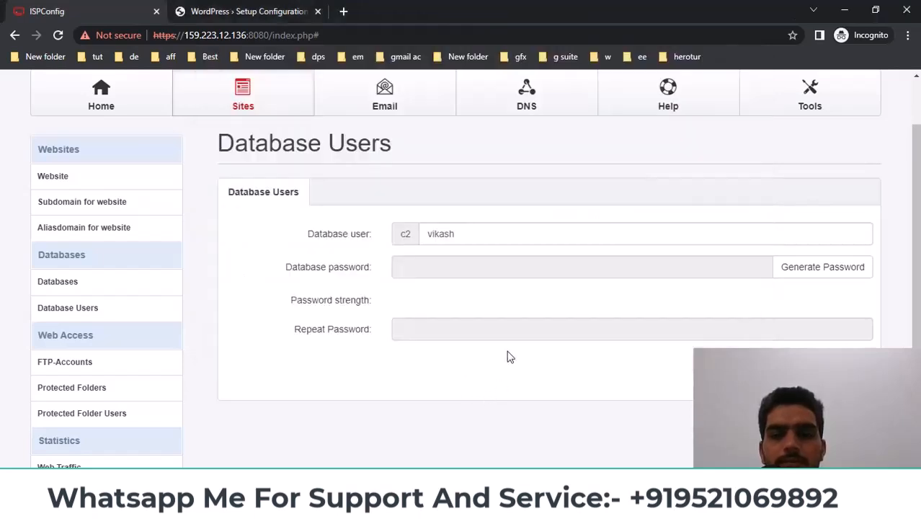
{"action": "left_click", "coordinate": [457, 270]}
{"action": "key", "text": "ctrl+v"}
{"action": "left_click", "coordinate": [453, 325]}
{"action": "key", "text": "ctrl+v"}
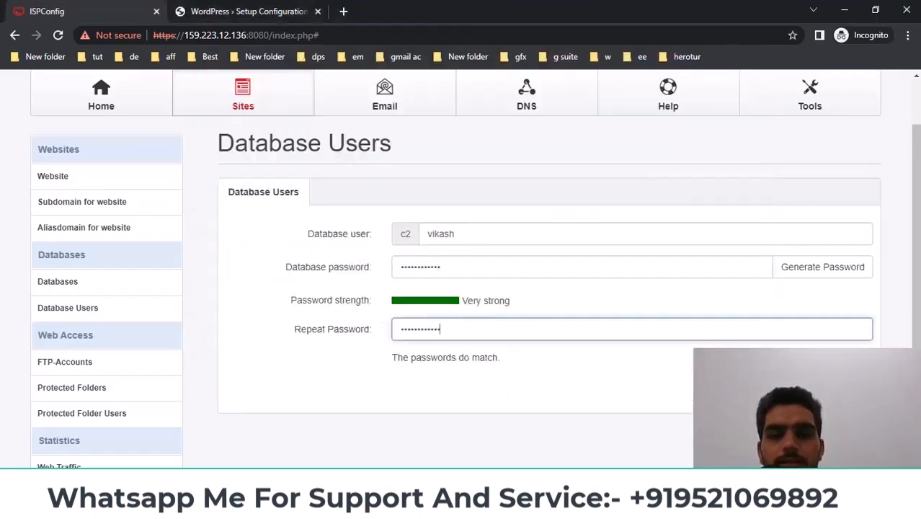
{"action": "key", "text": "Return"}
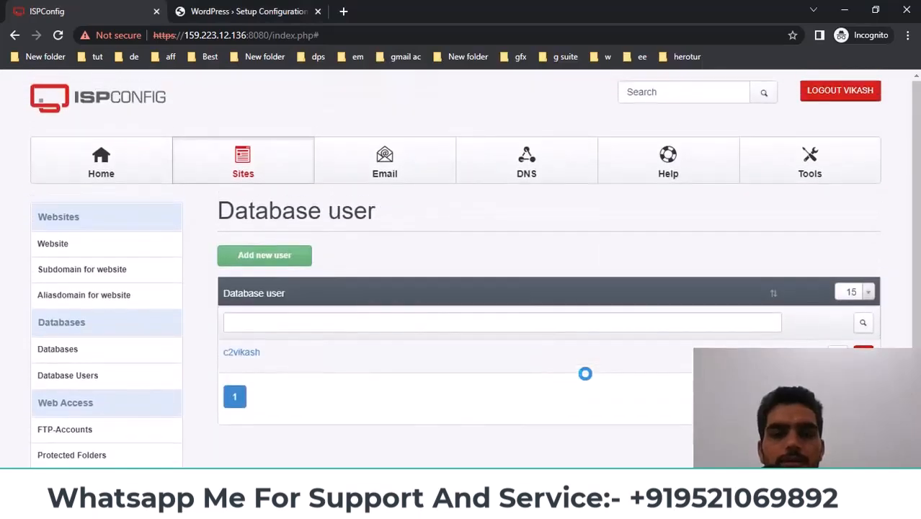
Copy the new database user's name into WordPress's Username field
{"action": "scroll", "coordinate": [589, 380], "scroll_direction": "down", "scroll_amount": 3}
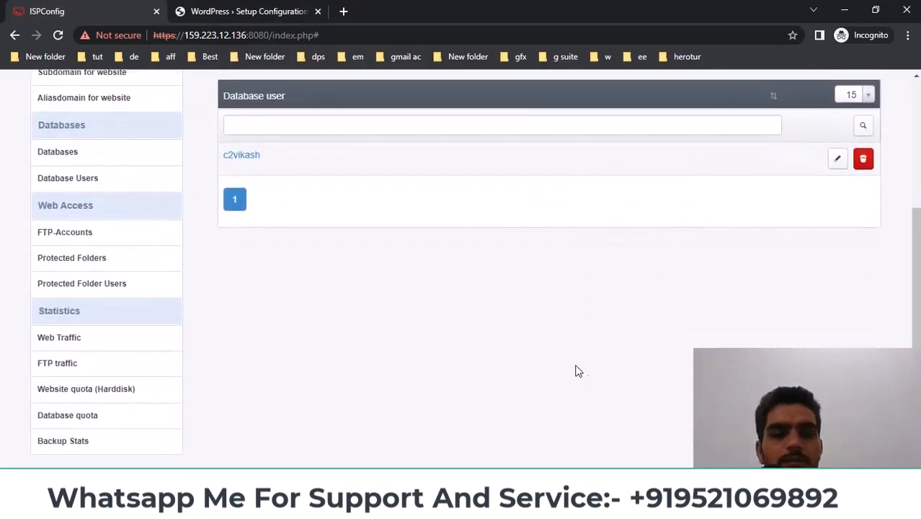
{"action": "scroll", "coordinate": [564, 339], "scroll_direction": "up", "scroll_amount": 1}
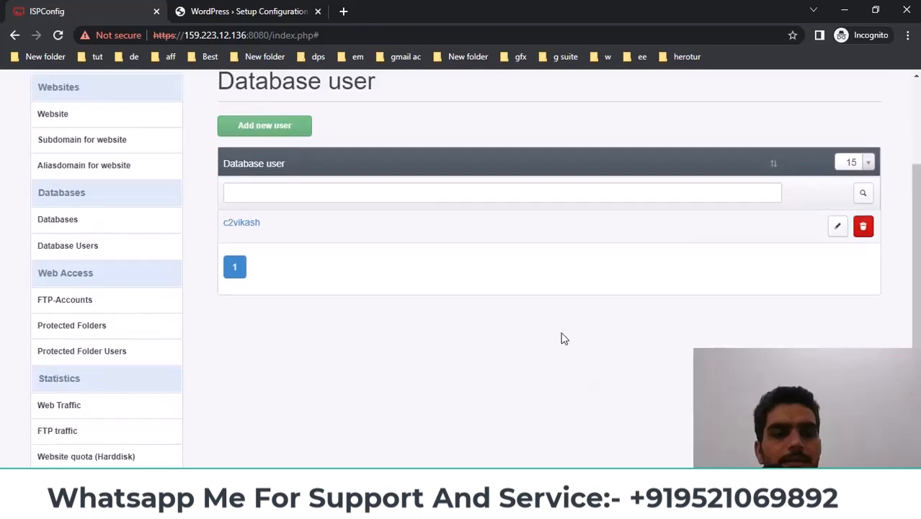
{"action": "scroll", "coordinate": [564, 339], "scroll_direction": "up", "scroll_amount": 1}
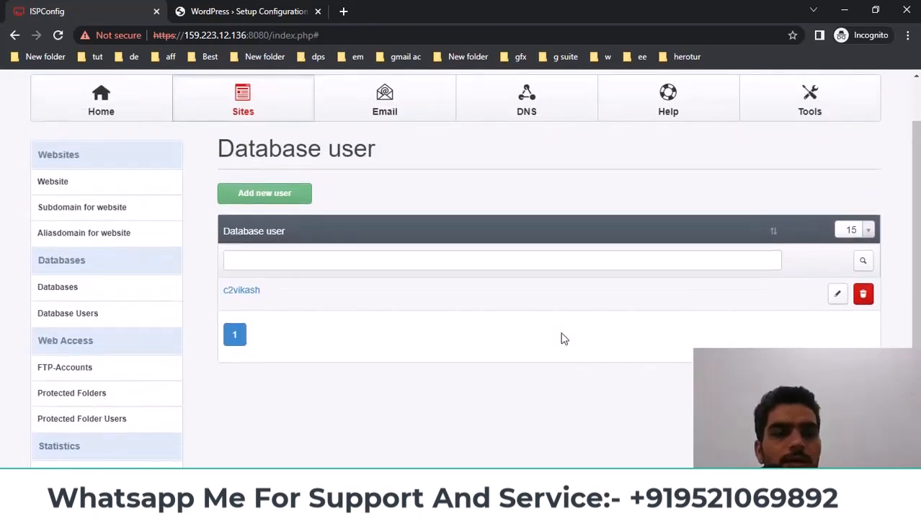
{"action": "left_click", "coordinate": [285, 10]}
{"action": "left_click", "coordinate": [87, 10]}
{"action": "scroll", "coordinate": [421, 402], "scroll_direction": "up", "scroll_amount": 1}
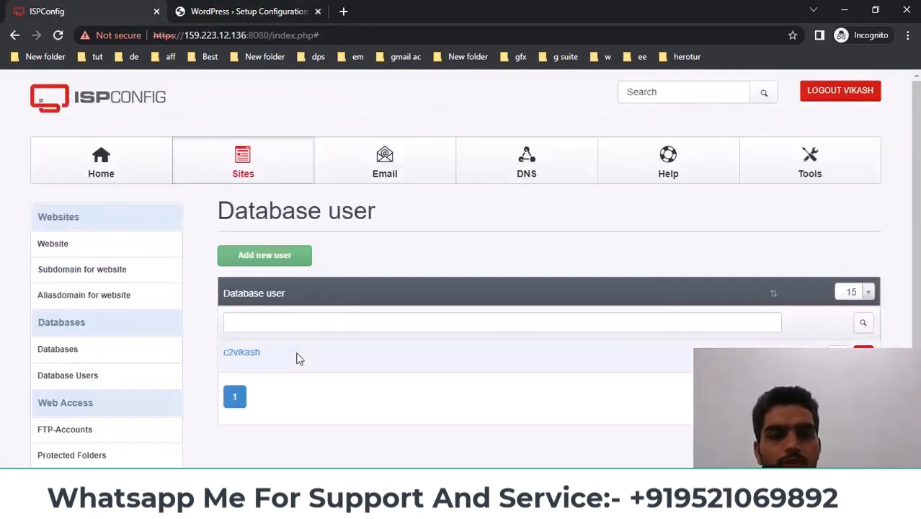
{"action": "left_click_drag", "start_coordinate": [274, 354], "coordinate": [225, 347]}
{"action": "key", "text": "ctrl+c"}
{"action": "left_click", "coordinate": [283, 11]}
{"action": "key", "text": "Tab"}
{"action": "key", "text": "ctrl+v"}
{"action": "left_click", "coordinate": [292, 265]}
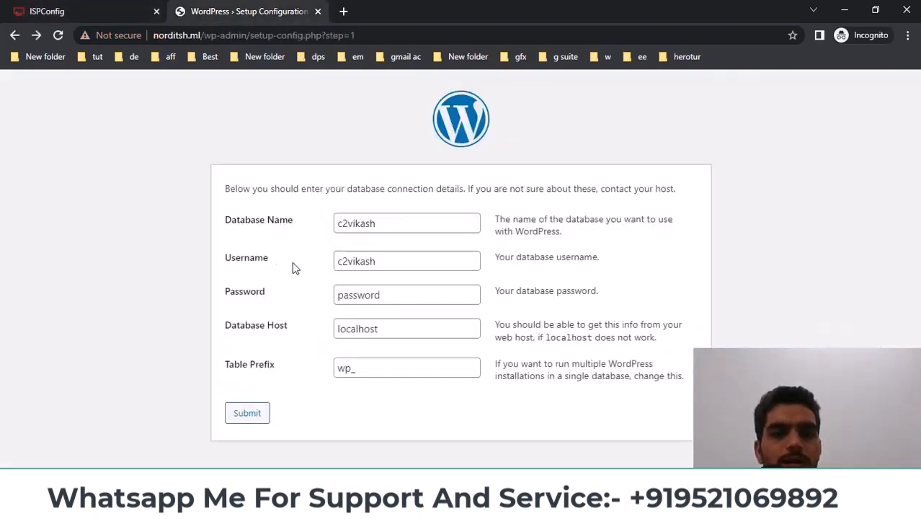
{"action": "left_click", "coordinate": [118, 6]}
{"action": "left_click", "coordinate": [66, 353]}
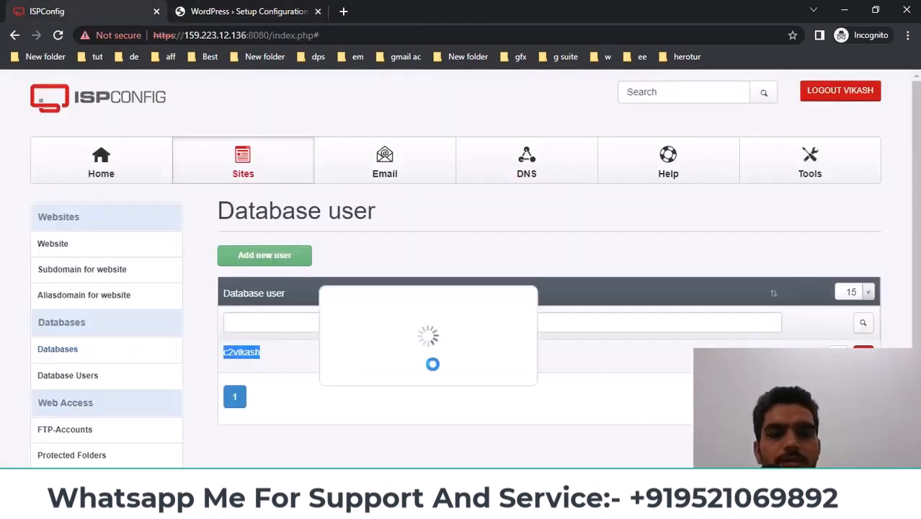
Assign the new database user to the norditsh.ml database and save it
{"action": "scroll", "coordinate": [352, 238], "scroll_direction": "down", "scroll_amount": 2}
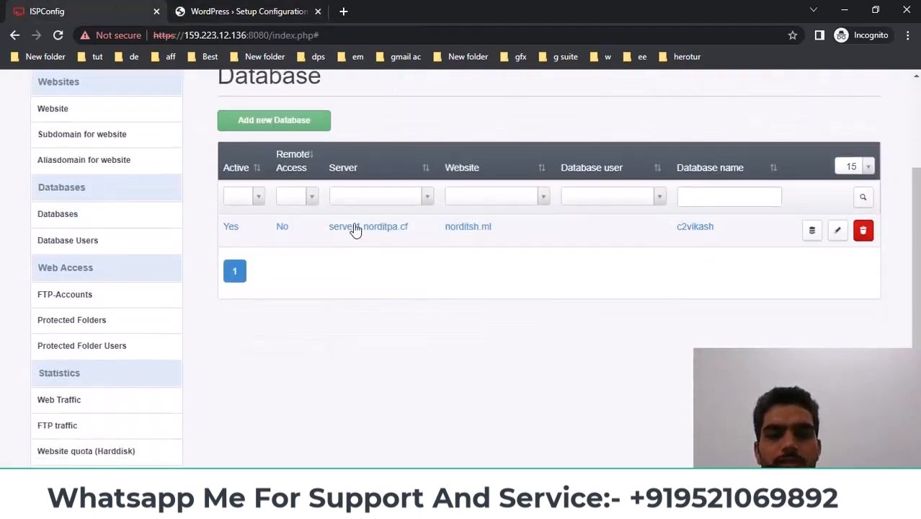
{"action": "left_click", "coordinate": [354, 229]}
{"action": "scroll", "coordinate": [456, 305], "scroll_direction": "down", "scroll_amount": 3}
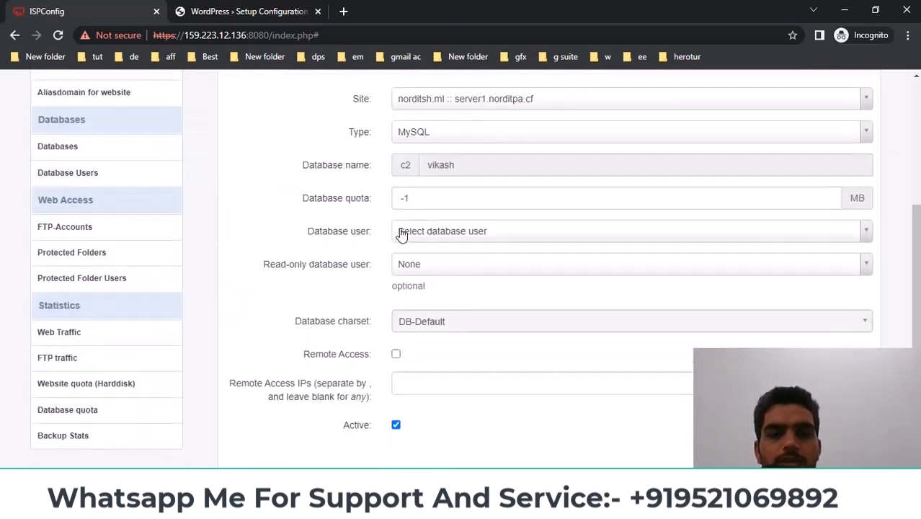
{"action": "left_click_drag", "start_coordinate": [304, 239], "coordinate": [374, 237]}
{"action": "left_click", "coordinate": [435, 239]}
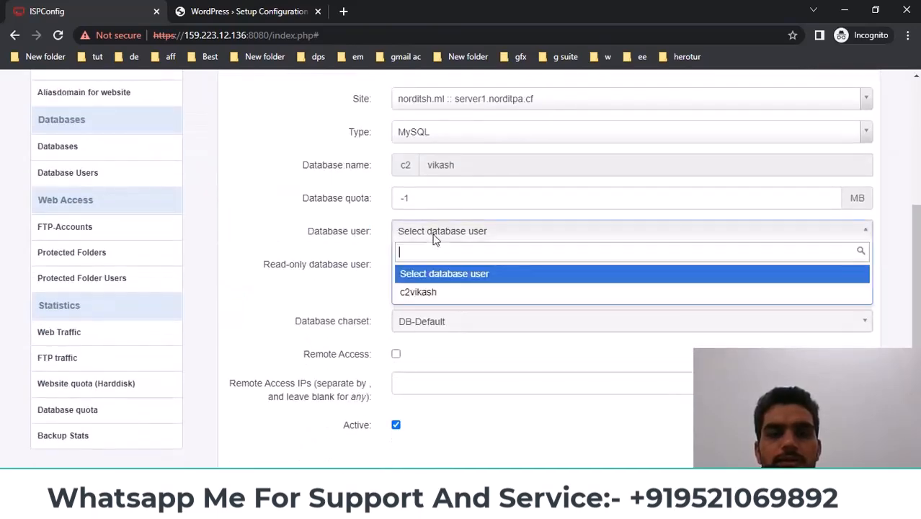
{"action": "left_click", "coordinate": [422, 293]}
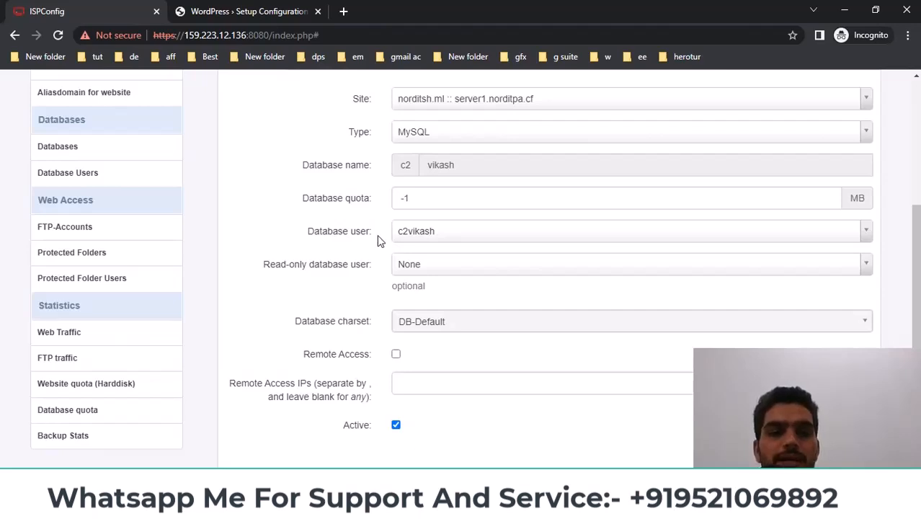
{"action": "left_click", "coordinate": [793, 465]}
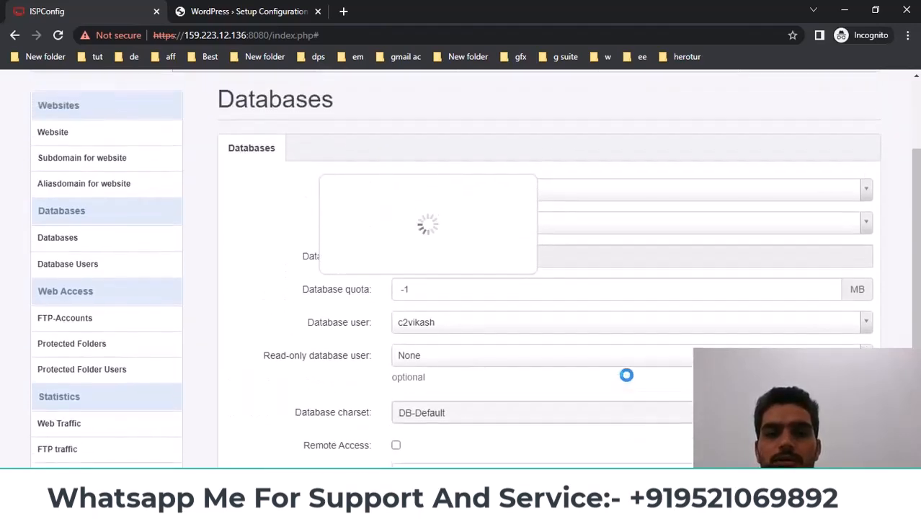
{"action": "left_click", "coordinate": [227, 11]}
Paste the saved password into WordPress's Password field, keep the wp_ prefix, and submit
{"action": "mouse_move", "coordinate": [476, 508]}
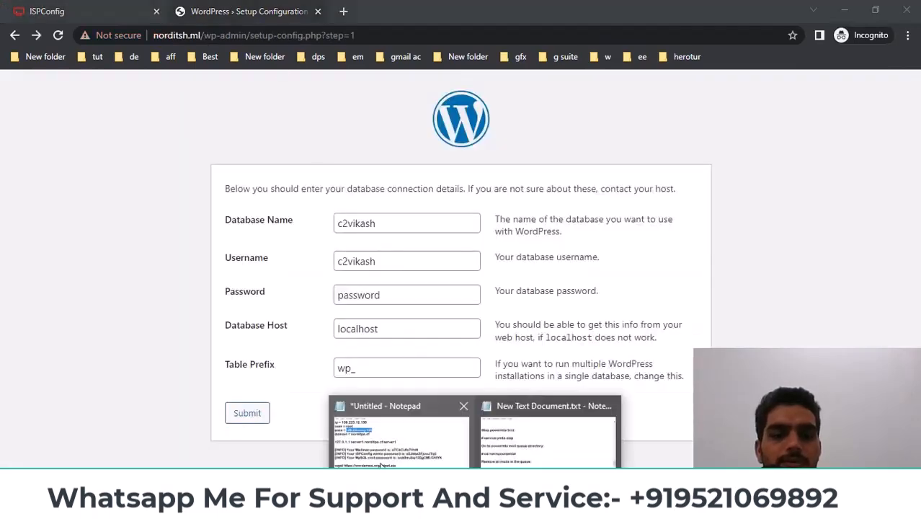
{"action": "left_click", "coordinate": [401, 431]}
{"action": "left_click", "coordinate": [121, 229]}
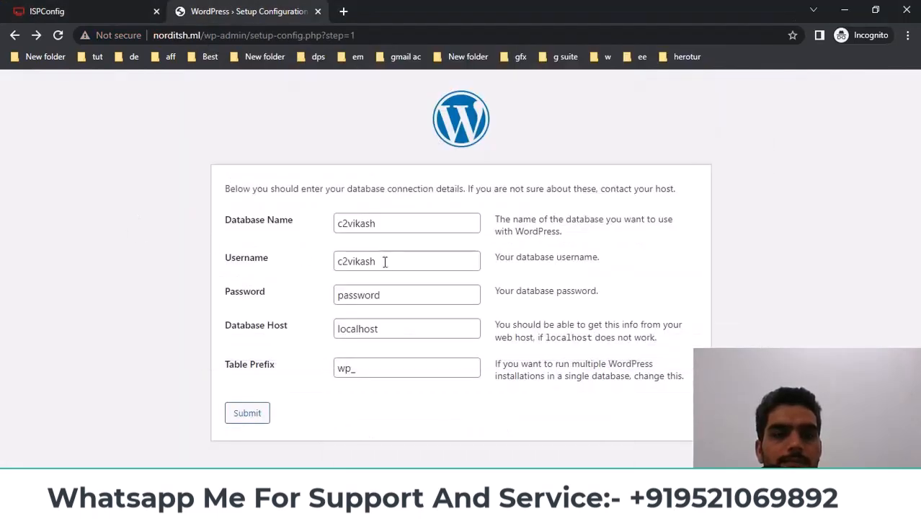
{"action": "left_click_drag", "start_coordinate": [416, 297], "coordinate": [288, 300]}
{"action": "key", "text": "ctrl+v"}
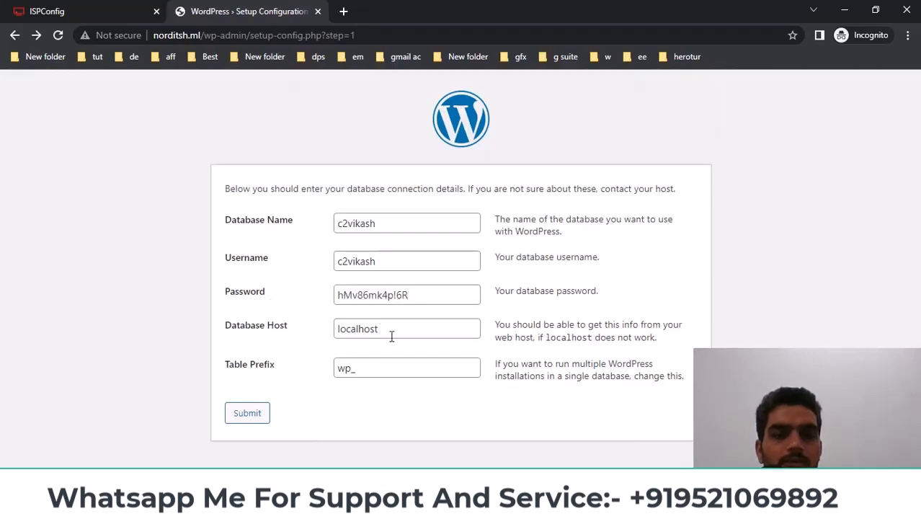
{"action": "left_click", "coordinate": [383, 369]}
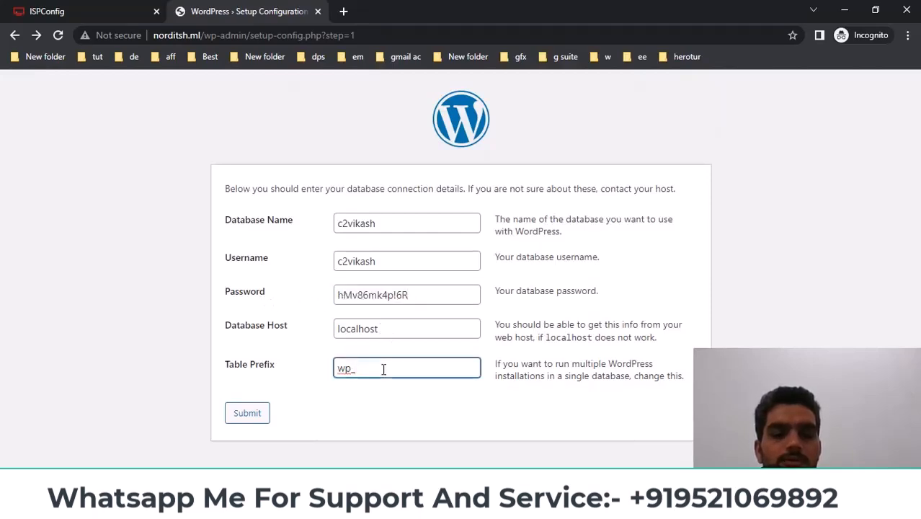
{"action": "left_click_drag", "start_coordinate": [383, 369], "coordinate": [278, 375]}
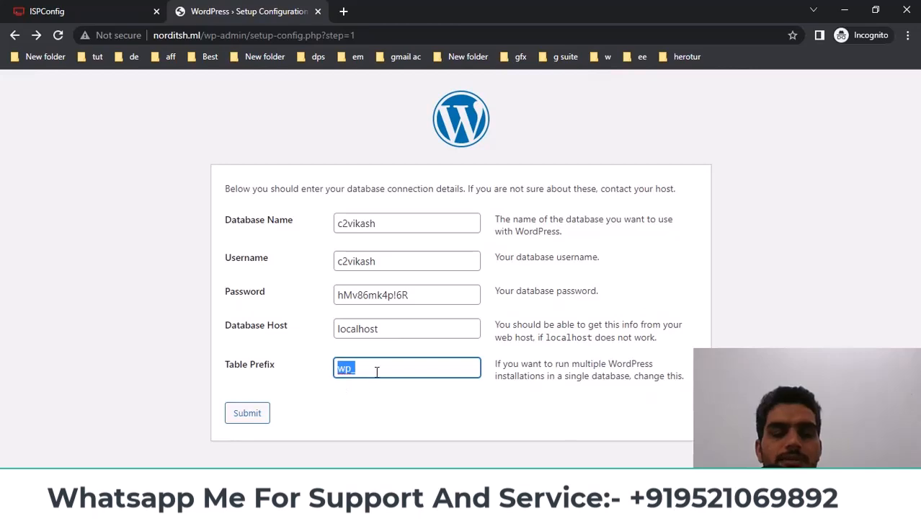
{"action": "left_click", "coordinate": [406, 412]}
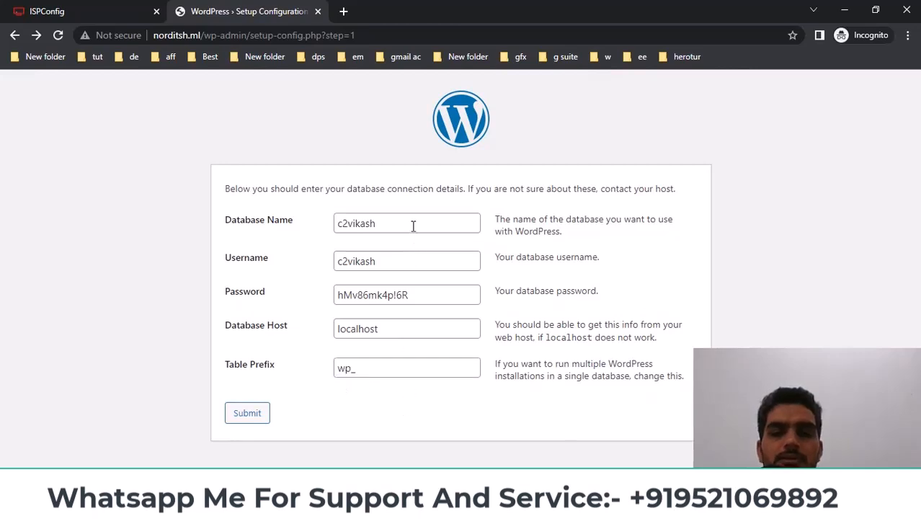
{"action": "left_click", "coordinate": [249, 413]}
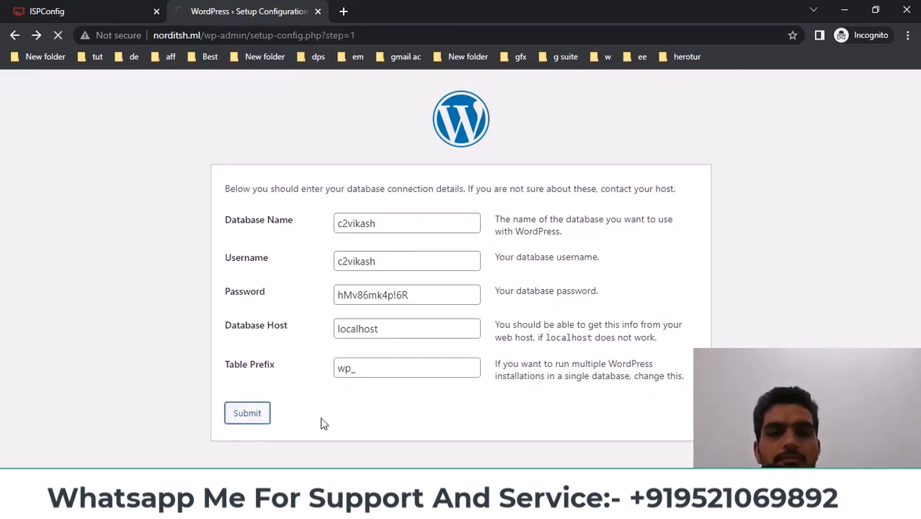
{"action": "left_click_drag", "start_coordinate": [221, 190], "coordinate": [689, 206]}
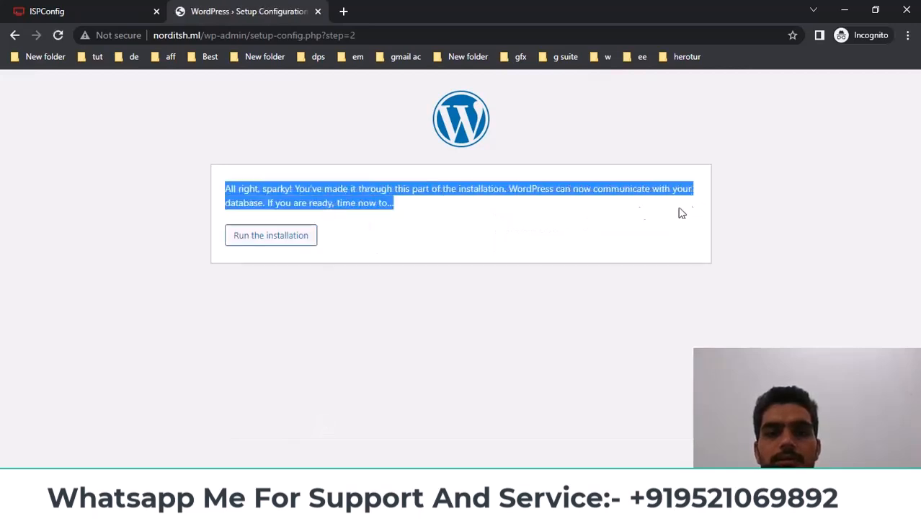
{"action": "left_click", "coordinate": [554, 214]}
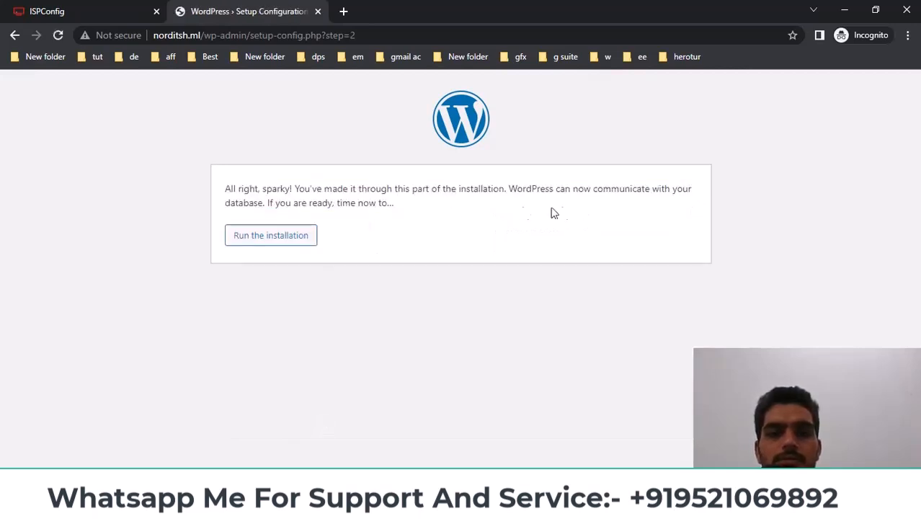
Start the installation and use the domain name norditsh as the Site Title
{"action": "left_click", "coordinate": [265, 241]}
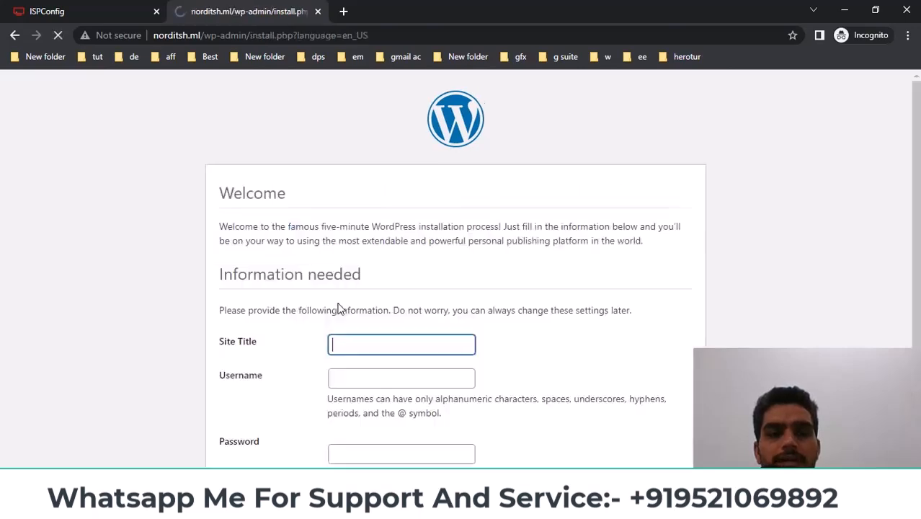
{"action": "scroll", "coordinate": [340, 308], "scroll_direction": "down", "scroll_amount": 2}
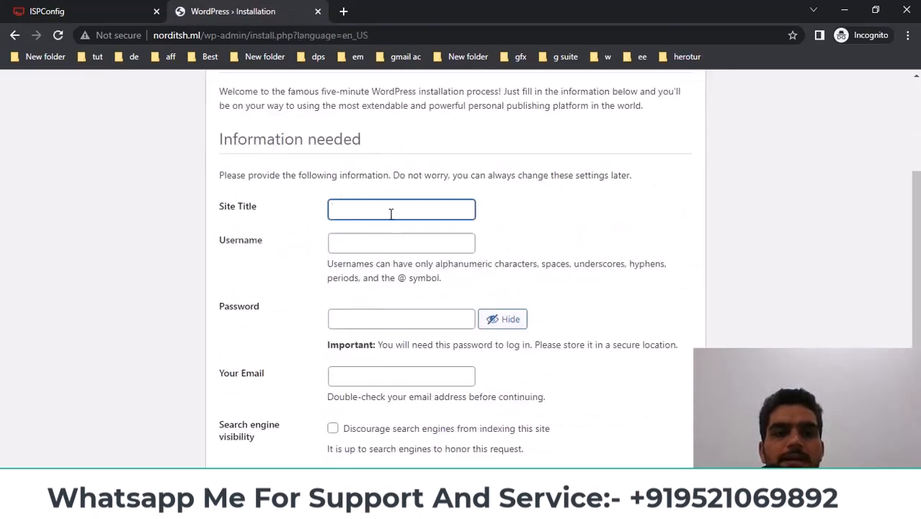
{"action": "scroll", "coordinate": [116, 110], "scroll_direction": "up", "scroll_amount": 1}
{"action": "left_click", "coordinate": [181, 38]}
{"action": "double_click", "coordinate": [181, 38]}
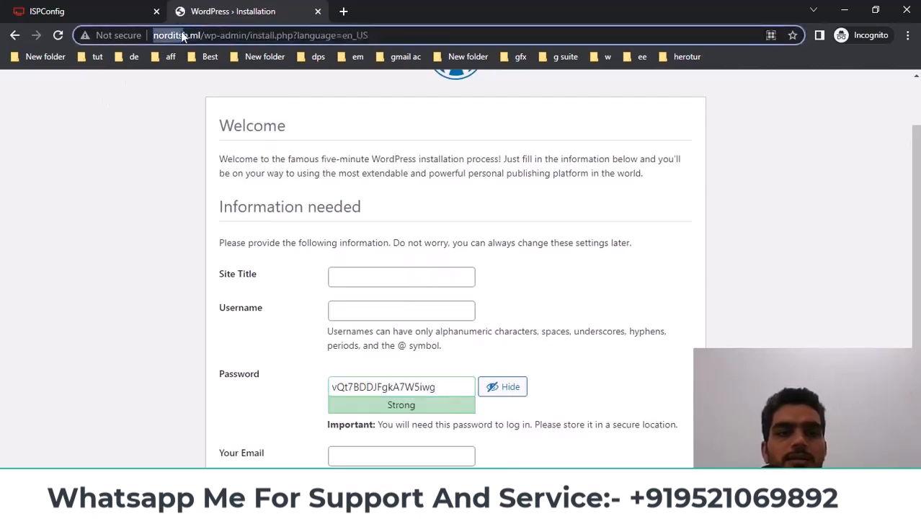
{"action": "key", "text": "ctrl+c"}
{"action": "left_click", "coordinate": [356, 272]}
{"action": "key", "text": "ctrl+v"}
{"action": "scroll", "coordinate": [526, 288], "scroll_direction": "down", "scroll_amount": 1}
{"action": "left_click", "coordinate": [365, 237]}
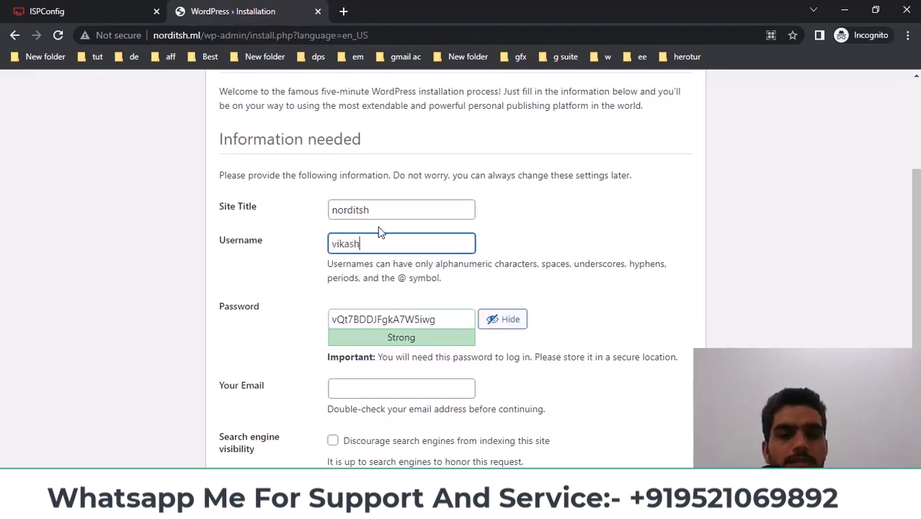
Replace the generated password with the saved one, fill in the admin e-mail, and install WordPress
{"action": "left_click", "coordinate": [475, 508]}
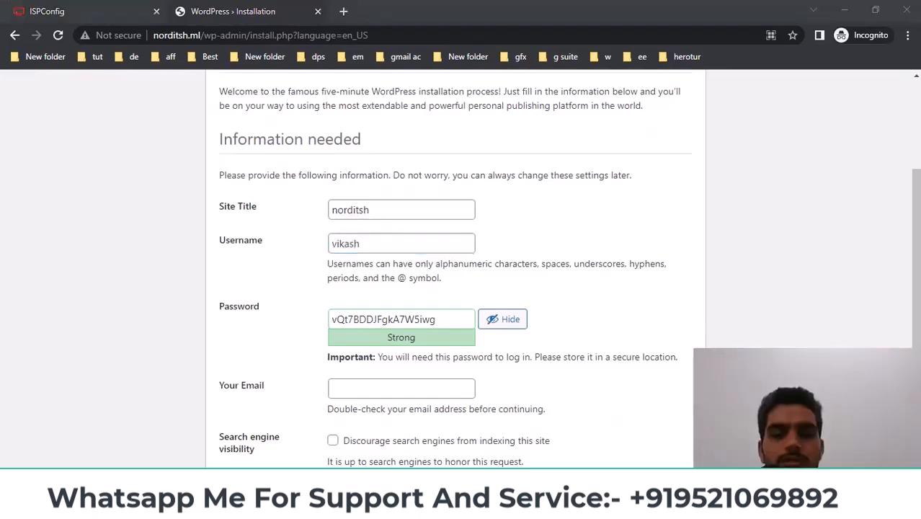
{"action": "left_click", "coordinate": [376, 454]}
{"action": "left_click", "coordinate": [217, 388]}
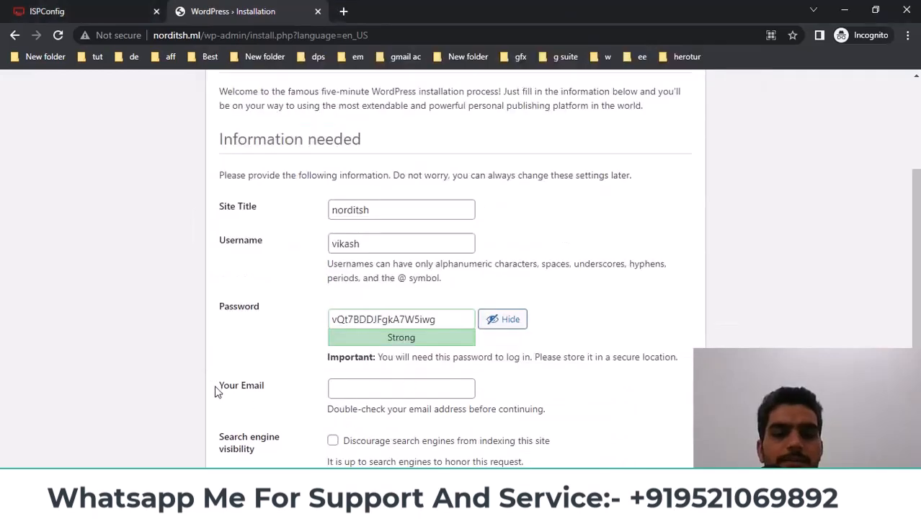
{"action": "left_click_drag", "start_coordinate": [444, 322], "coordinate": [230, 315]}
{"action": "key", "text": "ctrl+v"}
{"action": "left_click", "coordinate": [591, 367]}
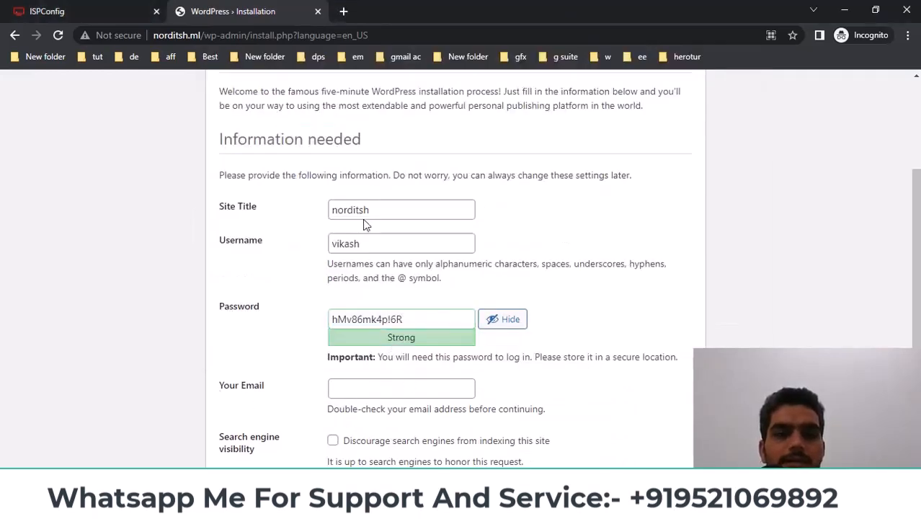
{"action": "double_click", "coordinate": [386, 211]}
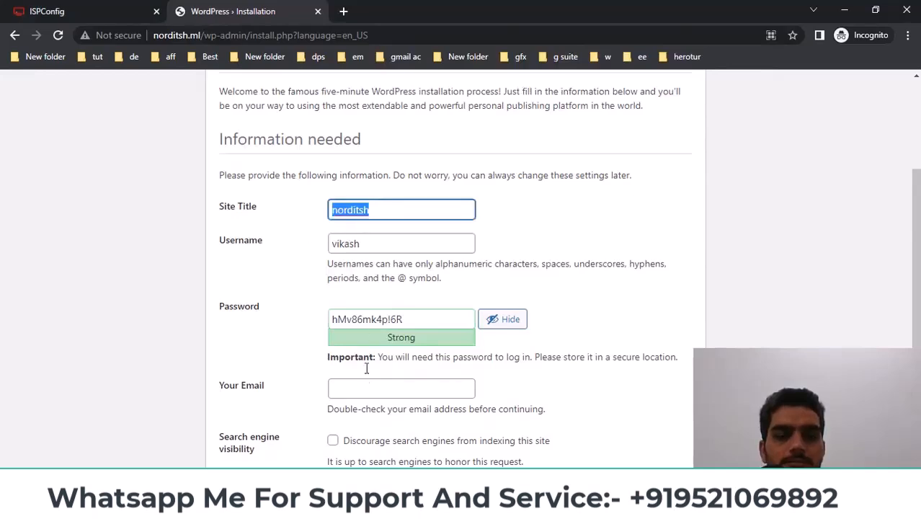
{"action": "left_click", "coordinate": [373, 393]}
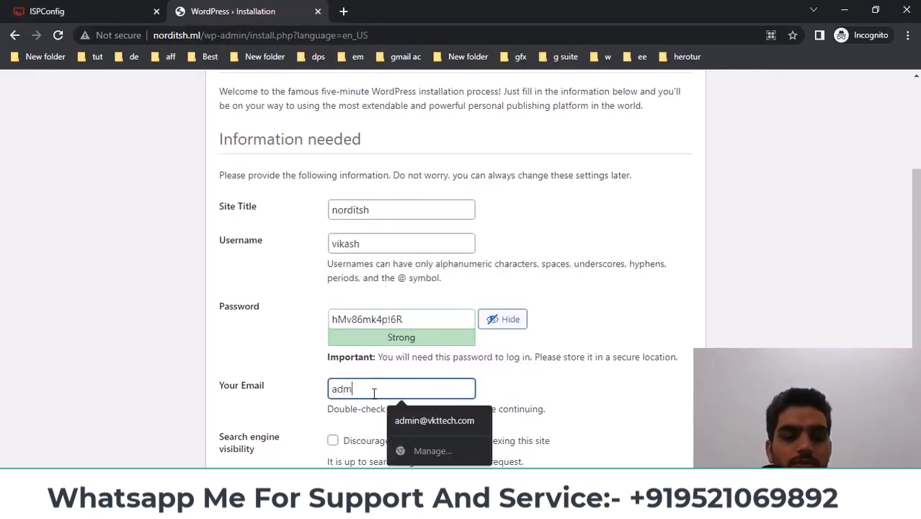
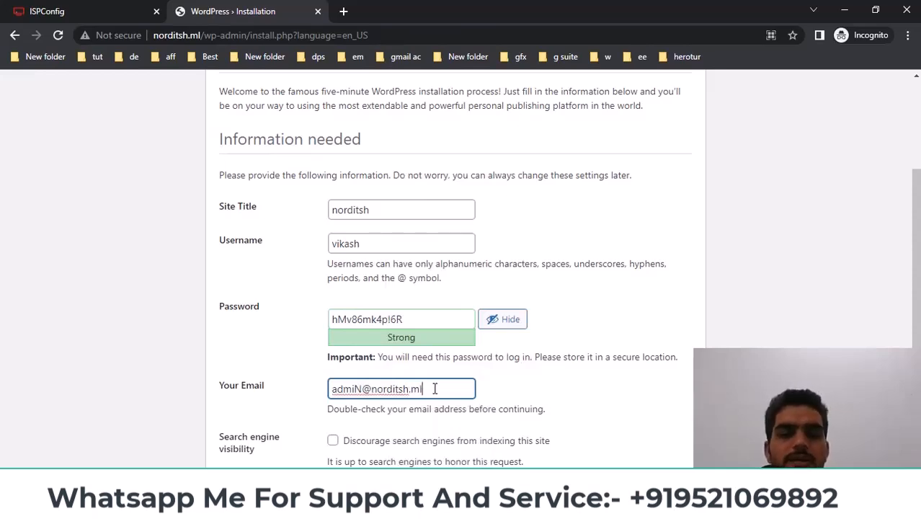
{"action": "scroll", "coordinate": [555, 323], "scroll_direction": "down", "scroll_amount": 1}
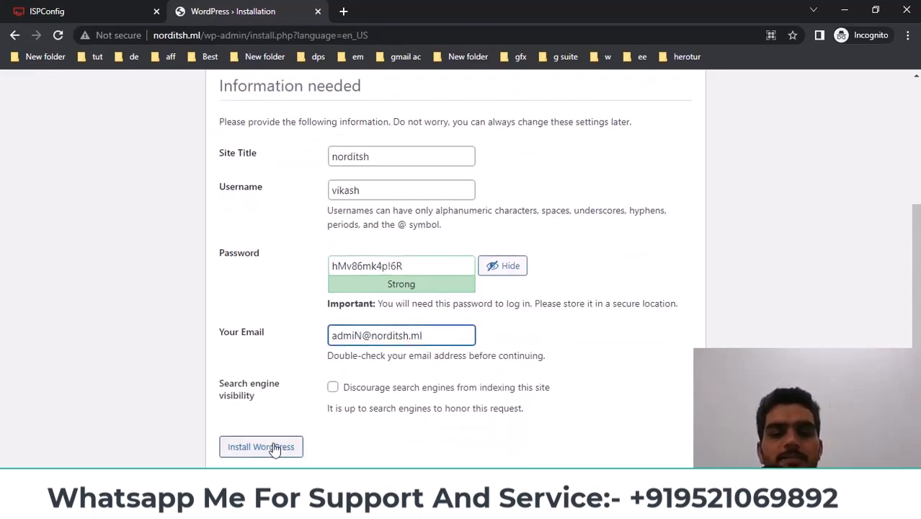
{"action": "left_click", "coordinate": [278, 456]}
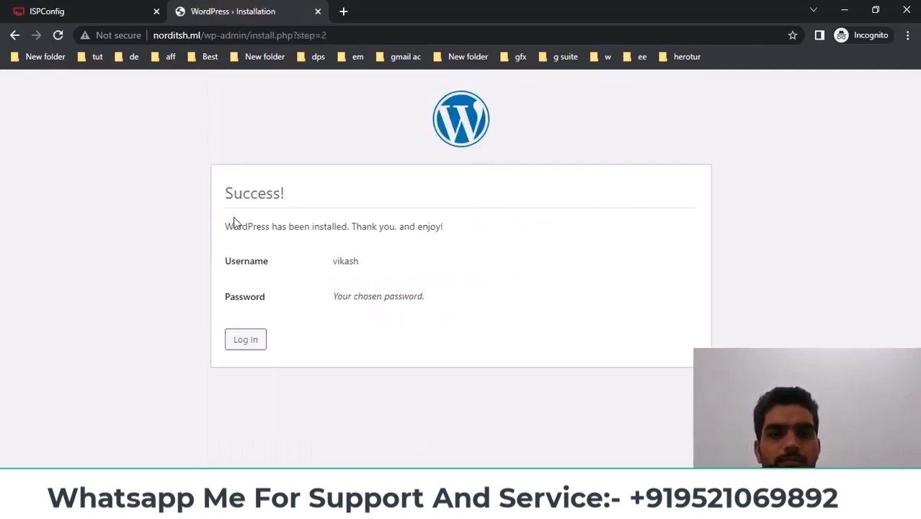
{"action": "left_click_drag", "start_coordinate": [222, 194], "coordinate": [351, 198]}
Log in to WordPress with the admin username and the saved password
{"action": "left_click", "coordinate": [258, 343]}
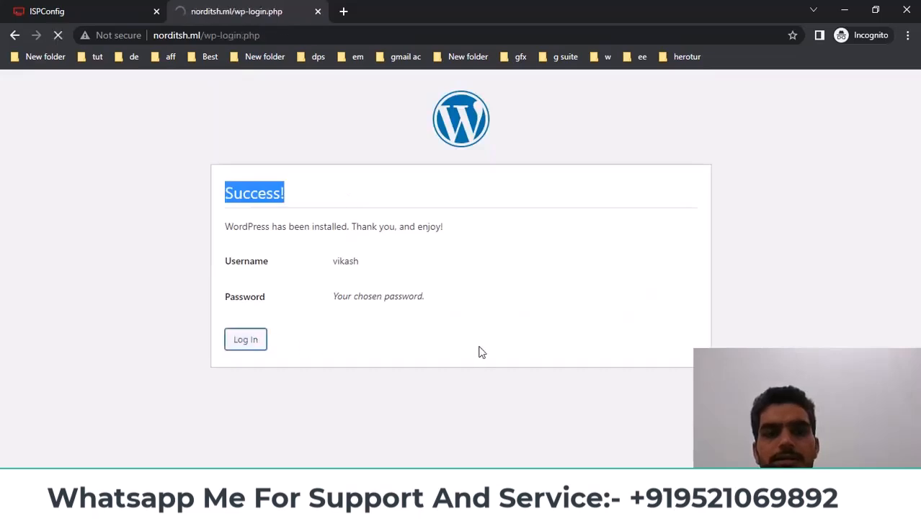
{"action": "type", "text": "vikash"}
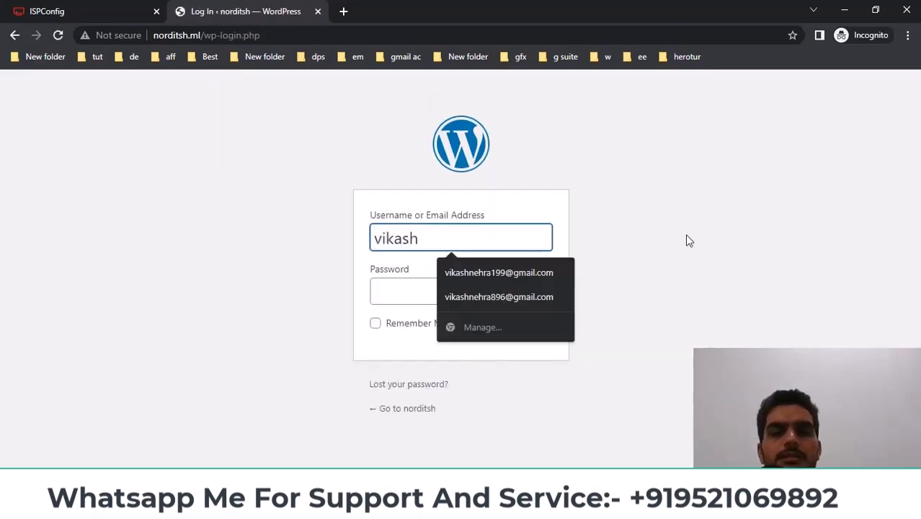
{"action": "left_click", "coordinate": [448, 301]}
{"action": "type", "text": "********"}
{"action": "left_click", "coordinate": [537, 329]}
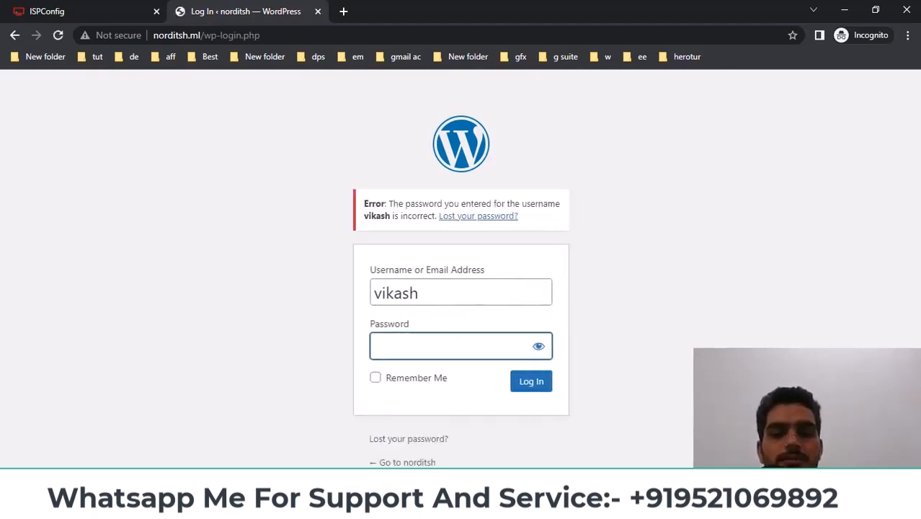
{"action": "left_click", "coordinate": [401, 436]}
{"action": "left_click", "coordinate": [664, 393]}
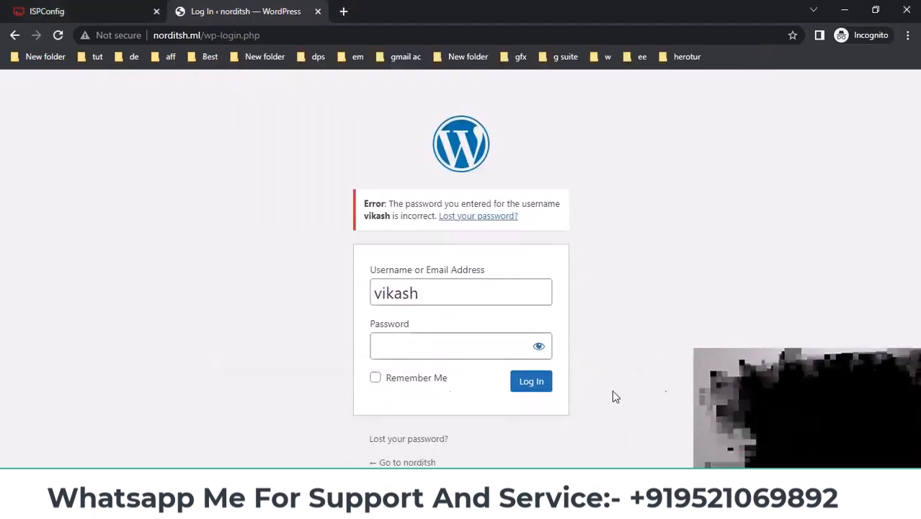
{"action": "left_click", "coordinate": [446, 351]}
{"action": "key", "text": "ctrl+v"}
{"action": "left_click", "coordinate": [532, 381]}
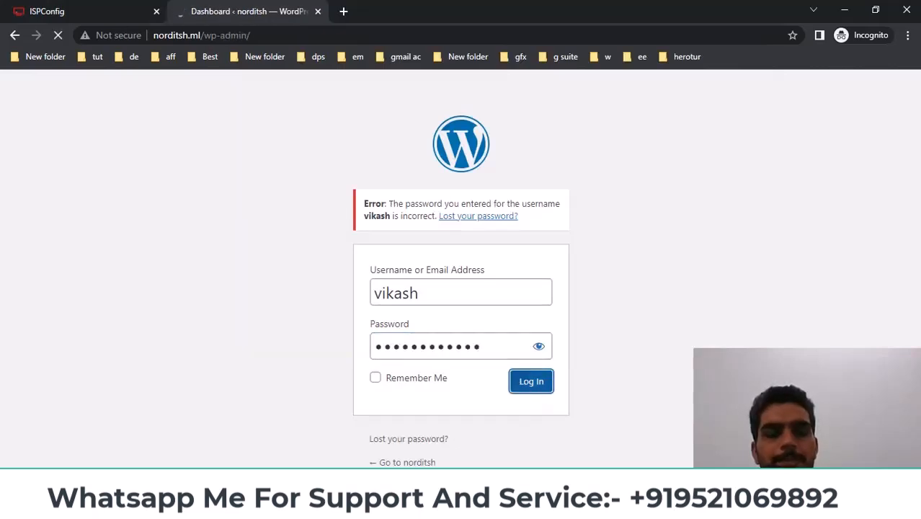
Visit the live norditsh site from the admin bar and look over its Hello world! homepage
{"action": "mouse_move", "coordinate": [61, 86]}
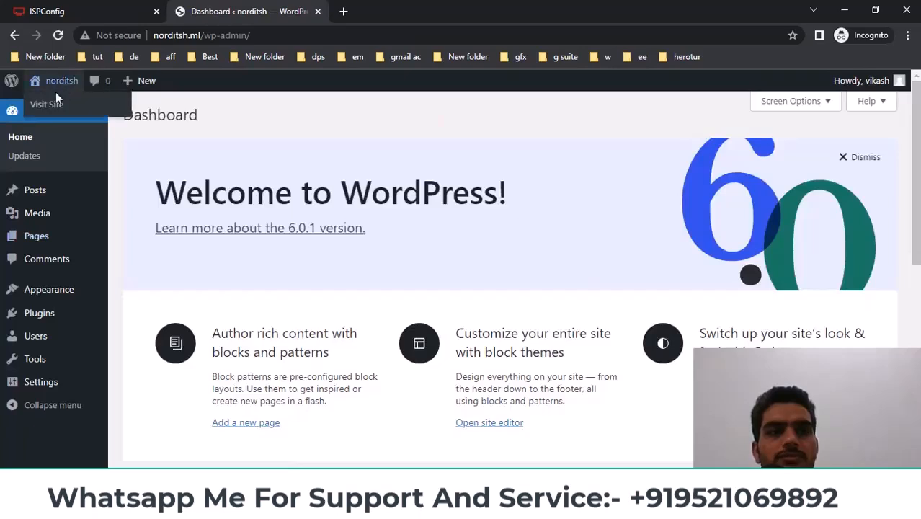
{"action": "left_click", "coordinate": [52, 104]}
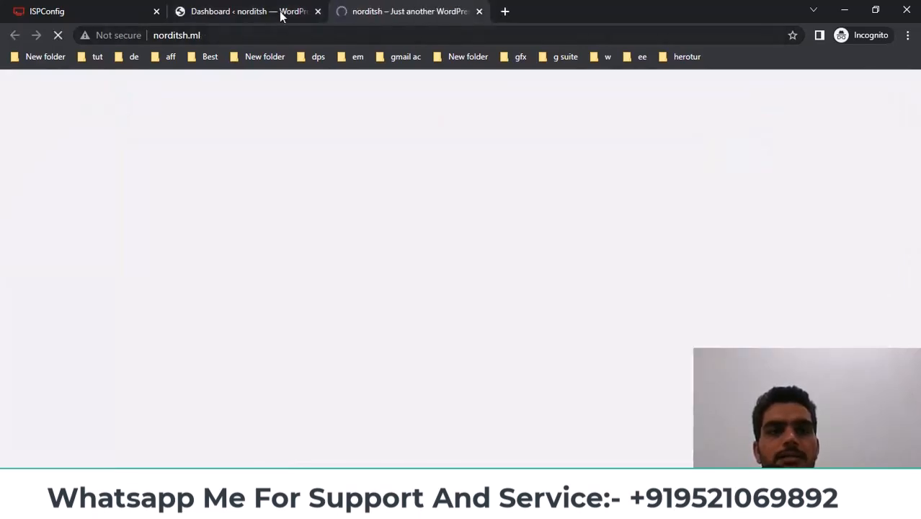
{"action": "scroll", "coordinate": [542, 258], "scroll_direction": "down", "scroll_amount": 3}
{"action": "scroll", "coordinate": [542, 257], "scroll_direction": "down", "scroll_amount": 2}
{"action": "scroll", "coordinate": [801, 286], "scroll_direction": "up", "scroll_amount": 5}
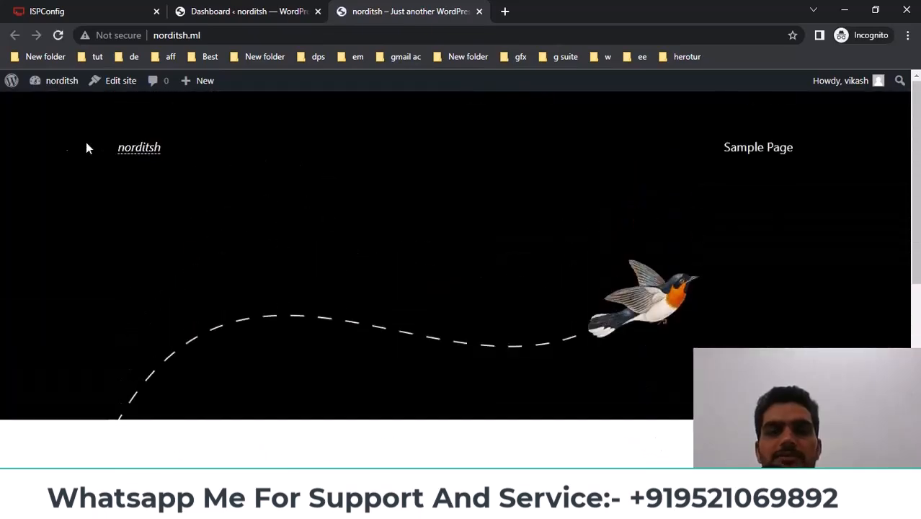
{"action": "scroll", "coordinate": [888, 185], "scroll_direction": "down", "scroll_amount": 5}
{"action": "scroll", "coordinate": [889, 185], "scroll_direction": "up", "scroll_amount": 3}
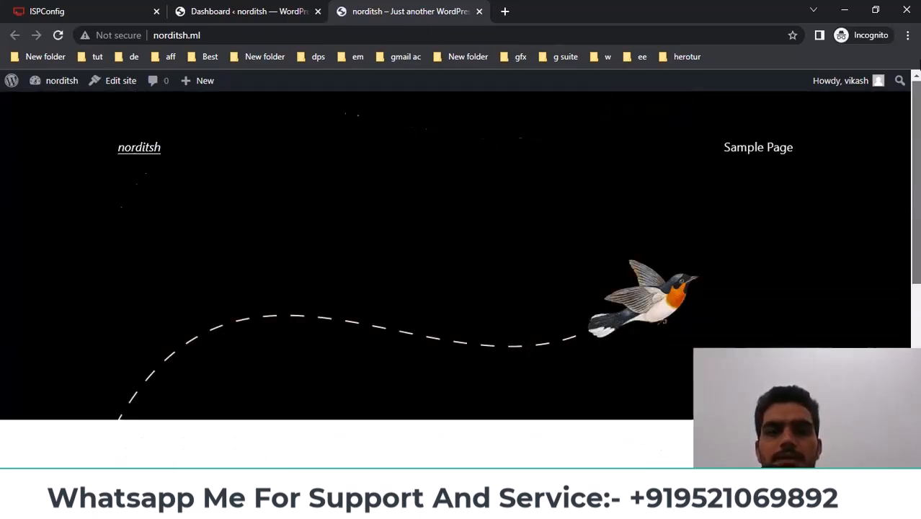
Open the site's database in phpMyAdmin to check its 12 wp_ tables, then return to ISPConfig
{"action": "left_click", "coordinate": [249, 10]}
{"action": "left_click", "coordinate": [74, 9]}
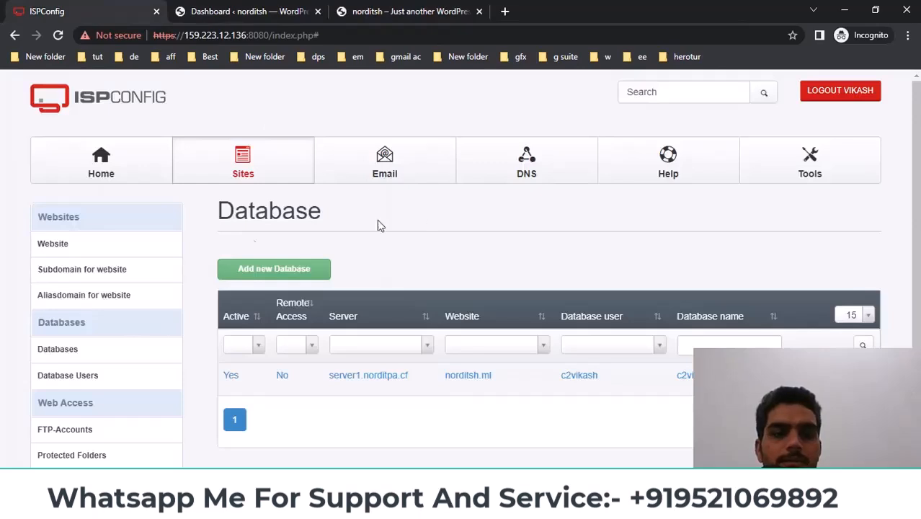
{"action": "left_click", "coordinate": [50, 351]}
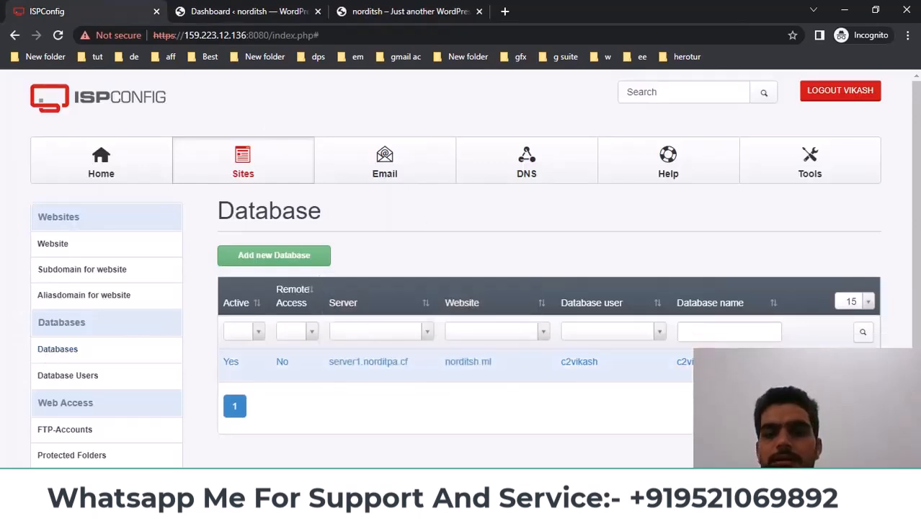
{"action": "left_click", "coordinate": [840, 365]}
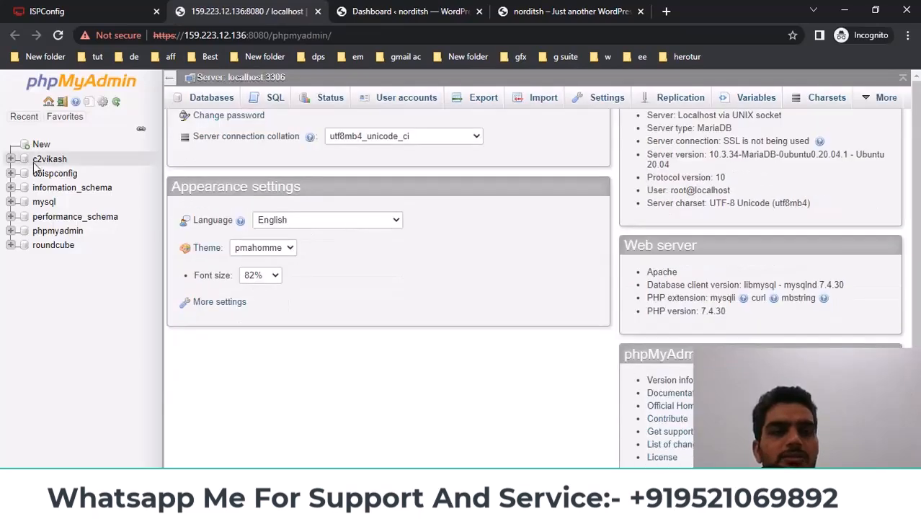
{"action": "left_click", "coordinate": [48, 160]}
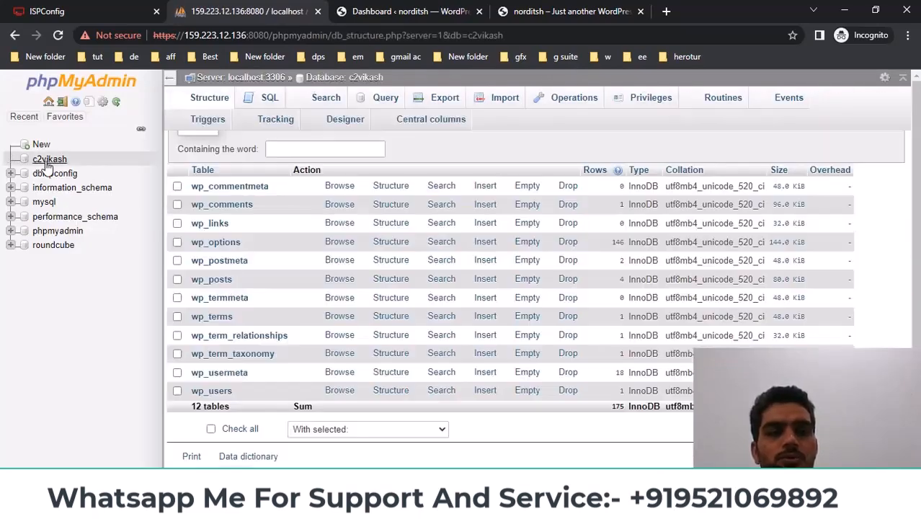
{"action": "scroll", "coordinate": [243, 259], "scroll_direction": "down", "scroll_amount": 2}
{"action": "scroll", "coordinate": [243, 260], "scroll_direction": "up", "scroll_amount": 2}
{"action": "left_click", "coordinate": [148, 7]}
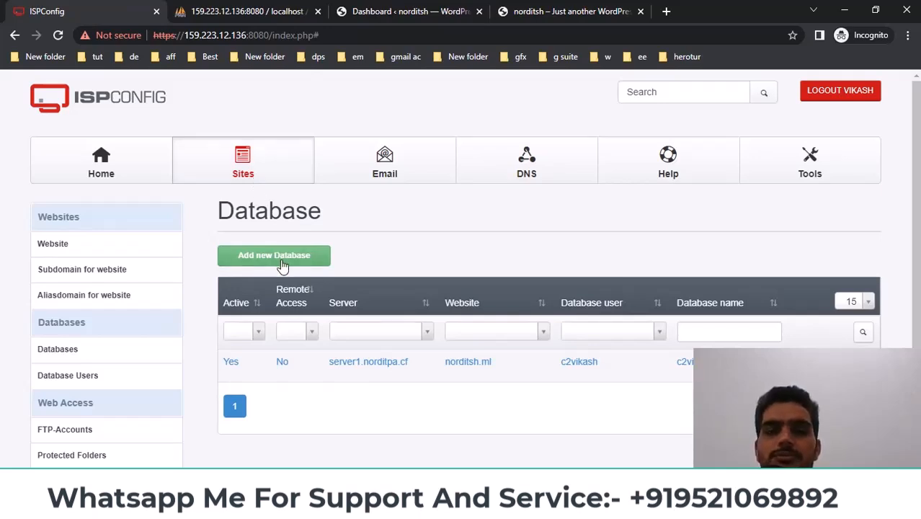
{"action": "left_click", "coordinate": [436, 10]}
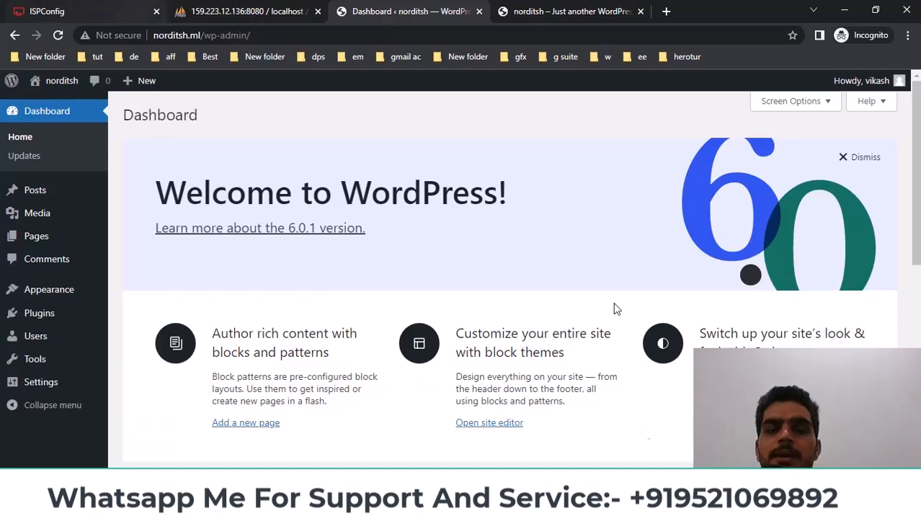
{"action": "left_click", "coordinate": [600, 507]}
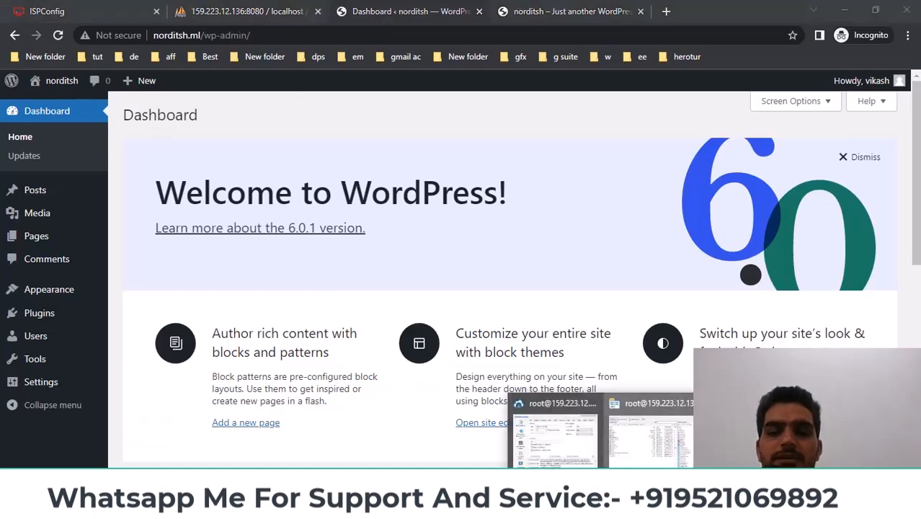
{"action": "left_click", "coordinate": [648, 433]}
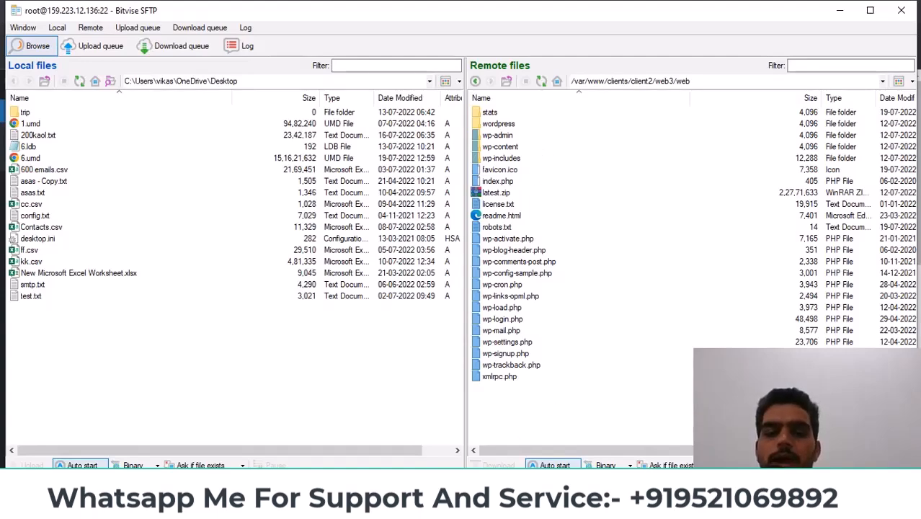
{"action": "mouse_move", "coordinate": [372, 507]}
{"action": "left_click", "coordinate": [422, 433]}
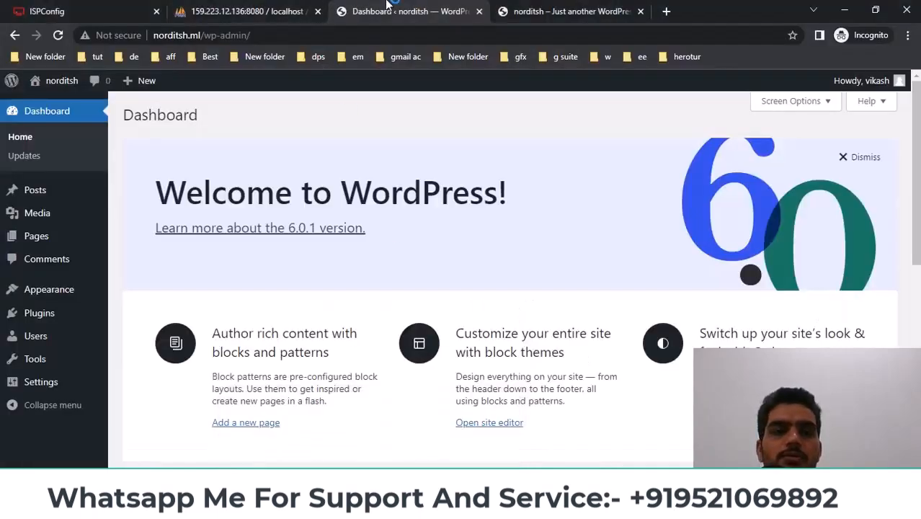
{"action": "left_click", "coordinate": [274, 8]}
{"action": "left_click", "coordinate": [438, 7]}
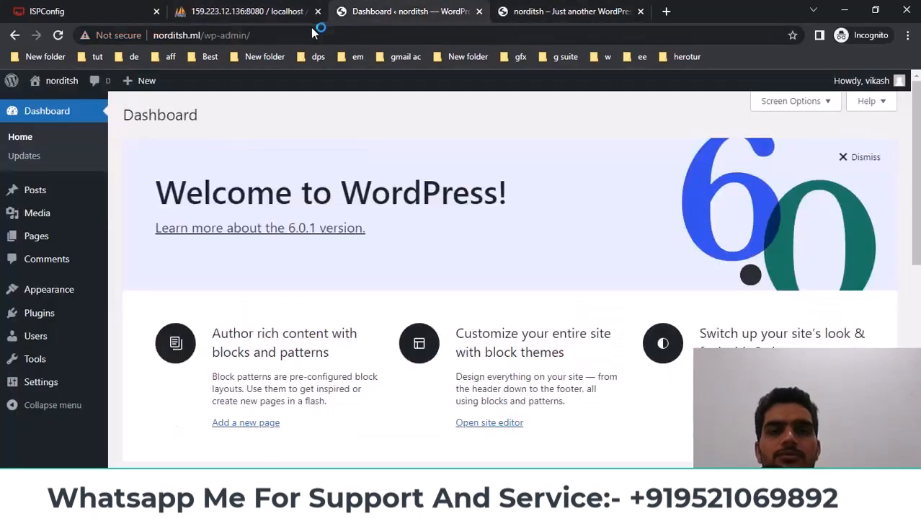
{"action": "left_click", "coordinate": [112, 11]}
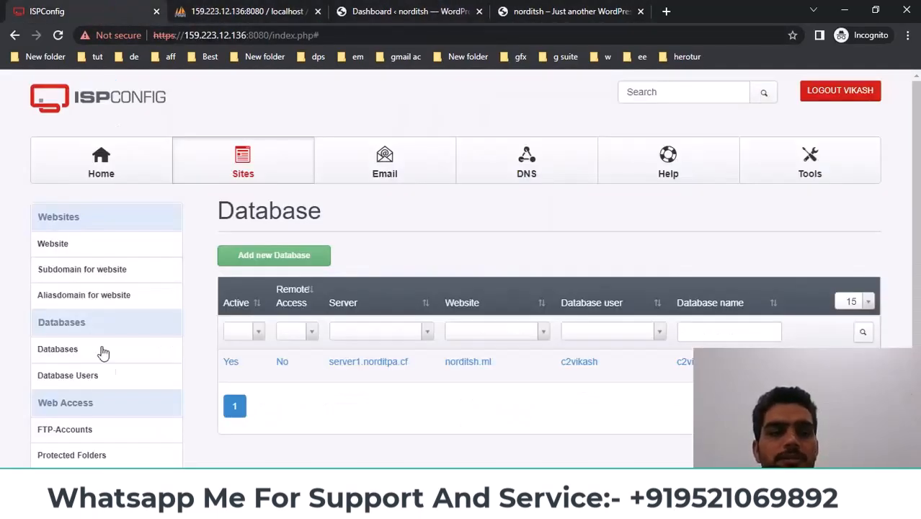
Leave the ISPConfig database list and bring the YouTube channel window to the front
{"action": "scroll", "coordinate": [86, 332], "scroll_direction": "down", "scroll_amount": 1}
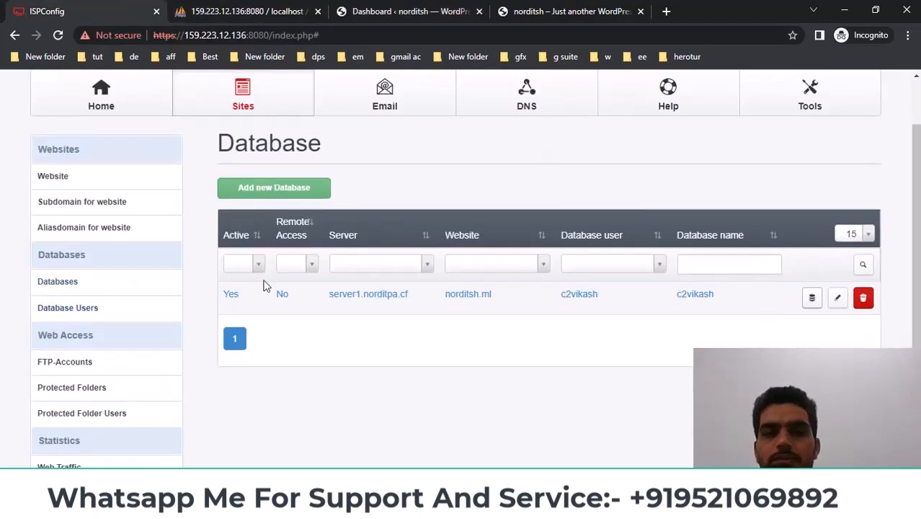
{"action": "left_click", "coordinate": [375, 9]}
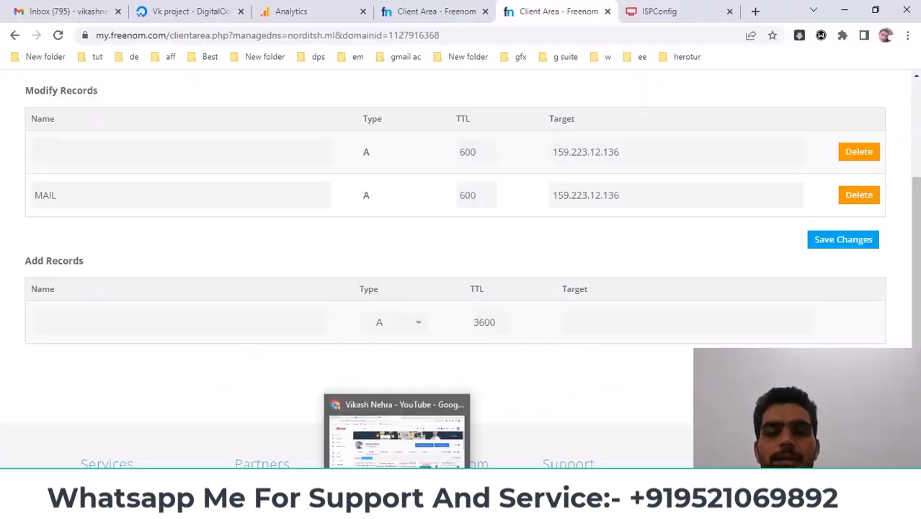
{"action": "left_click", "coordinate": [399, 506]}
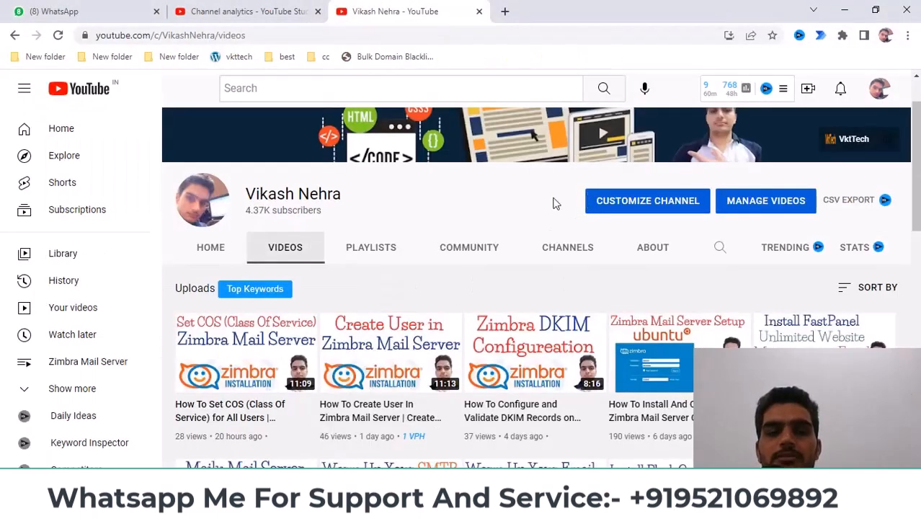